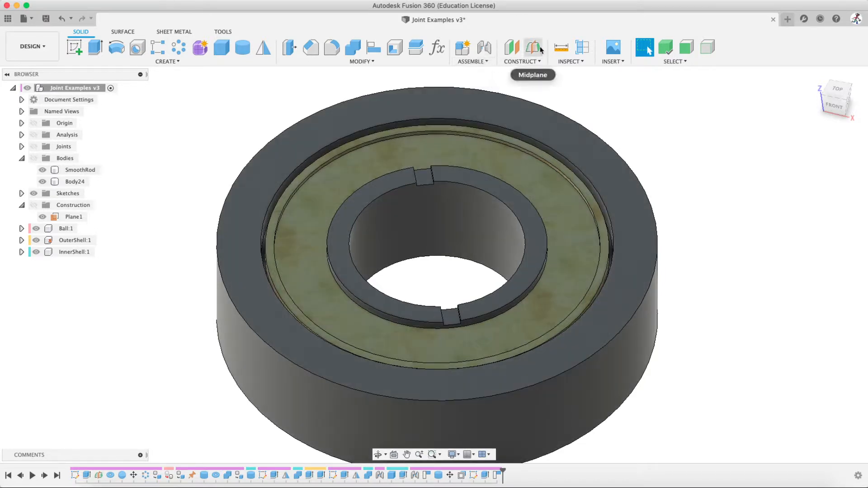
left_click(525, 62)
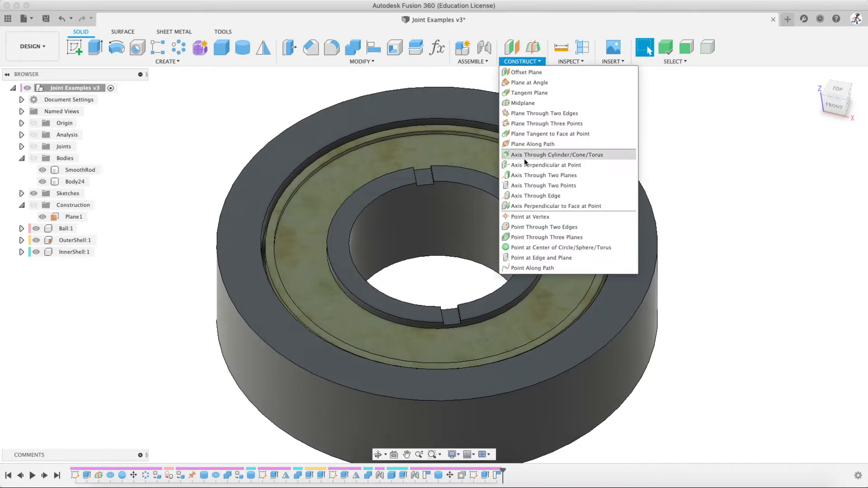
left_click(170, 196)
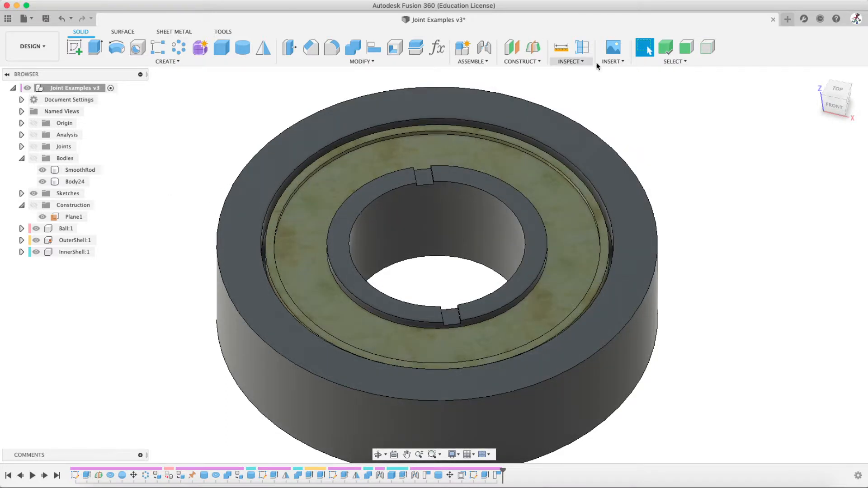
left_click(538, 62)
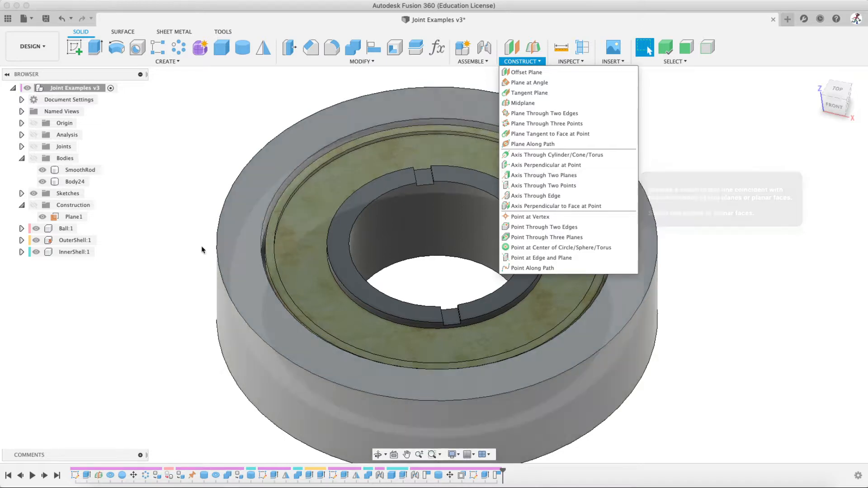
left_click(193, 270)
scroll(346, 257, "down", 5)
scroll(356, 260, "up", 4)
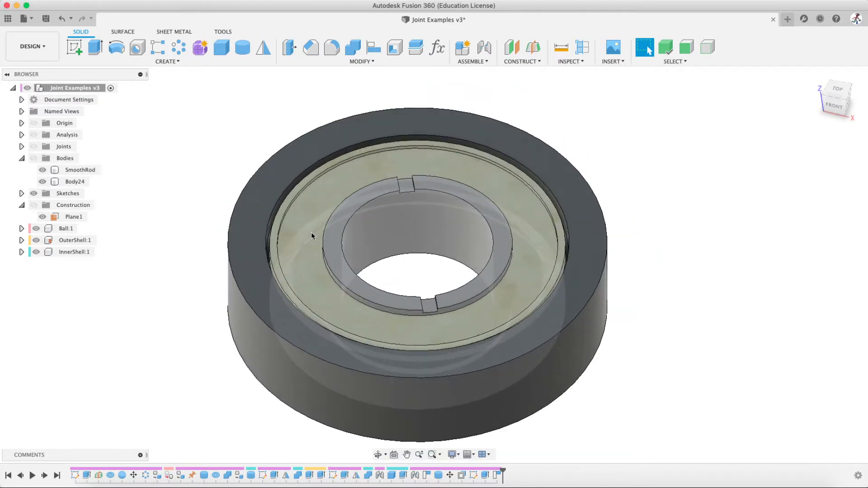
- Rotate the bearing's inner ring slightly and measure the diameter of the outer ring's outer top edge
middle_click_drag(329, 224, 341, 232, "shift")
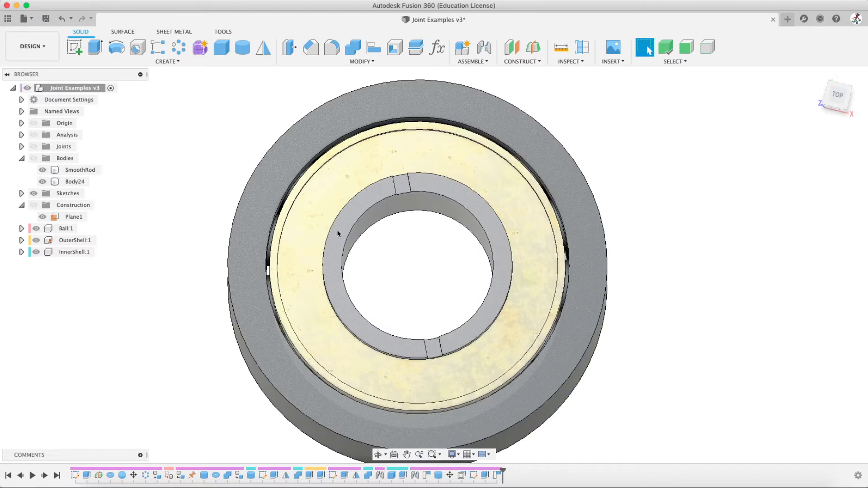
left_click_drag(335, 214, 368, 212)
left_click(561, 47)
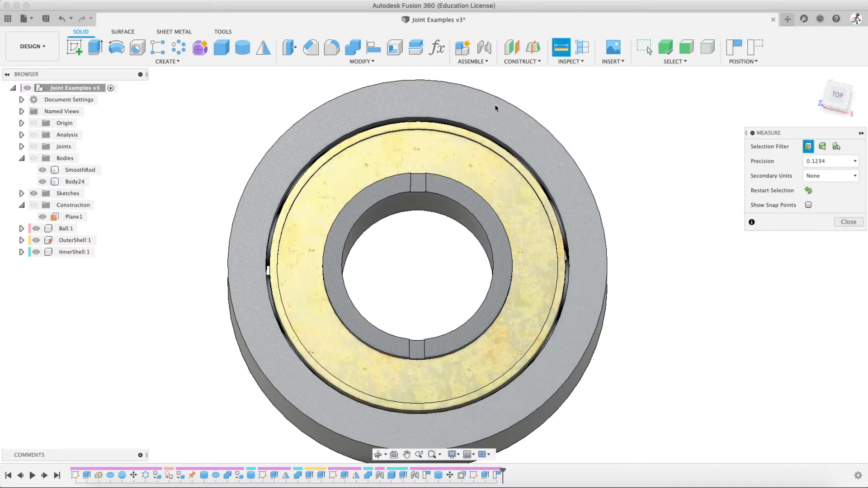
left_click(504, 105)
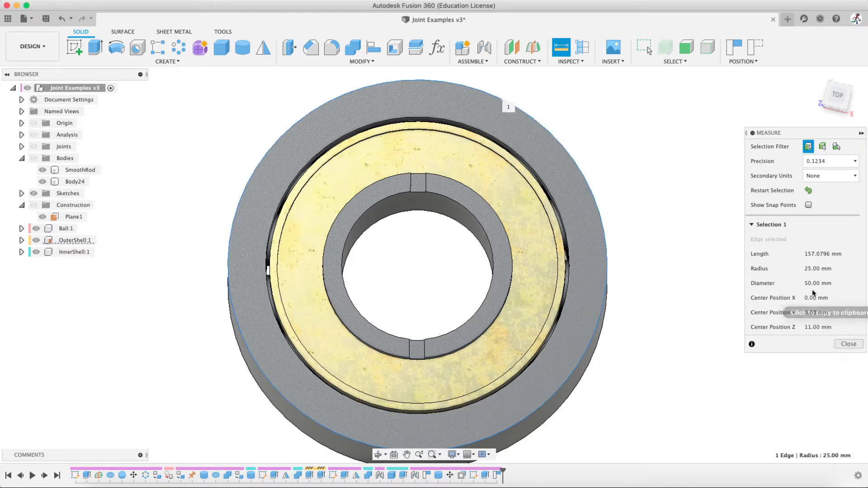
left_click(849, 344)
- Rotate the bearing's inner ring to a new angle about its joint and capture the position
middle_click_drag(449, 234, 462, 212, "shift")
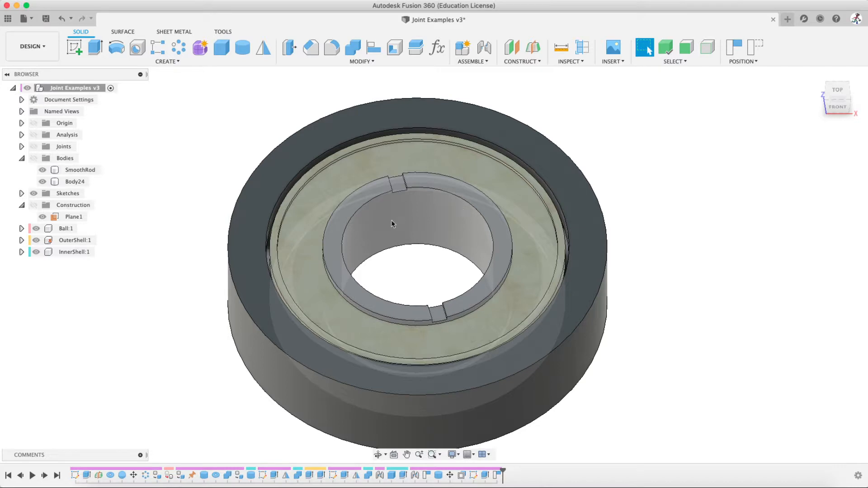
mouse_move(297, 256)
left_mouse_down()
mouse_move(314, 268)
mouse_move(302, 264)
left_mouse_up()
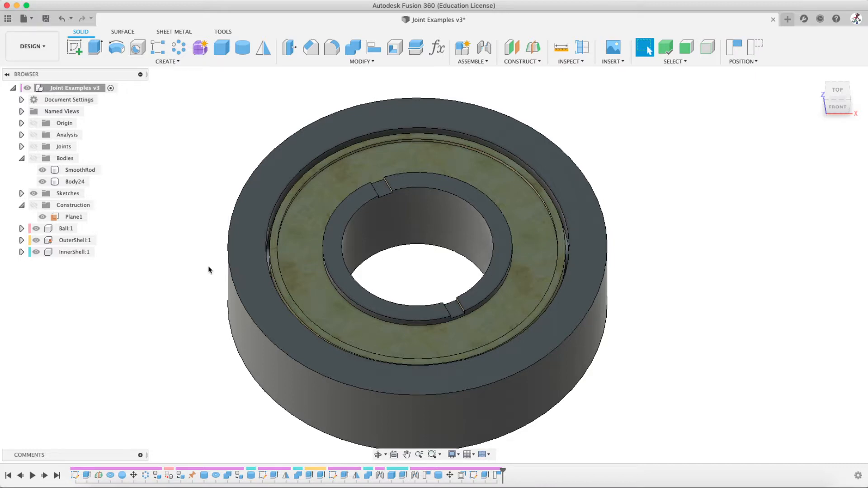
left_click_drag(287, 232, 306, 229)
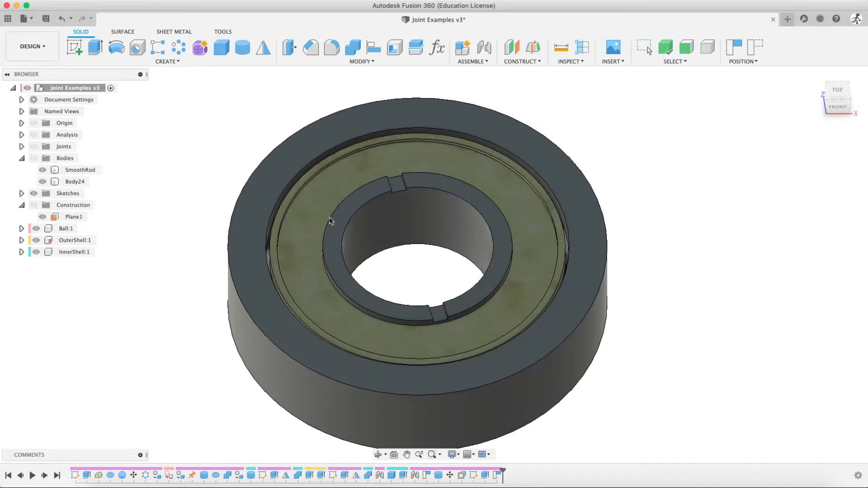
left_click(736, 48)
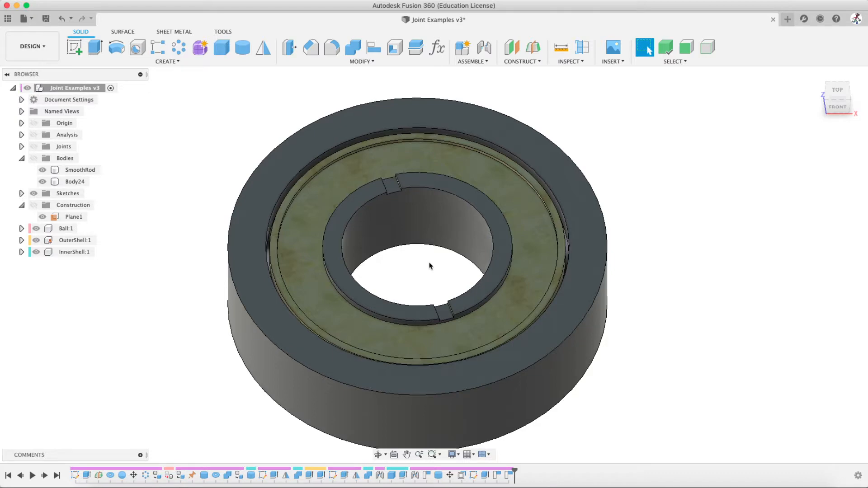
middle_click_drag(428, 266, 428, 302, "shift")
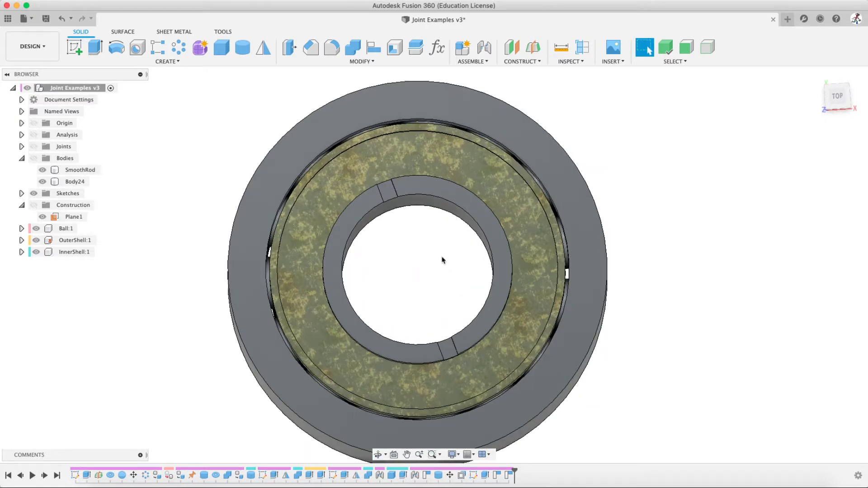
left_click(484, 62)
mouse_move(522, 61)
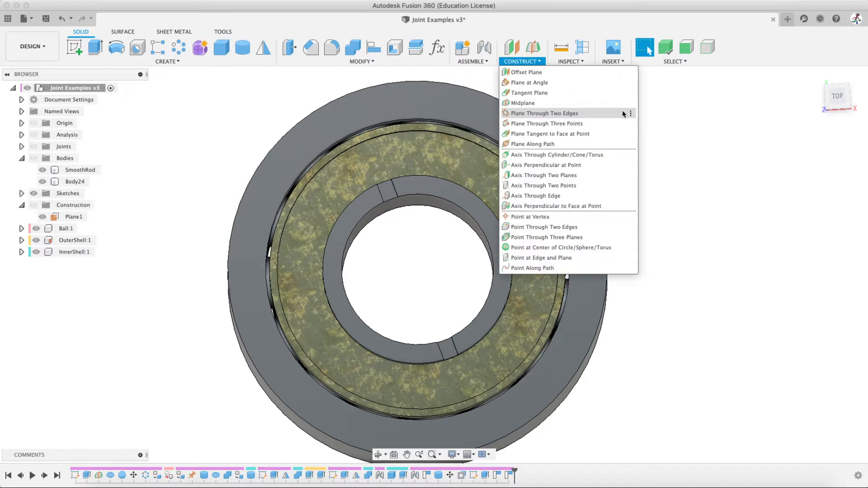
left_click(529, 113)
key("Escape")
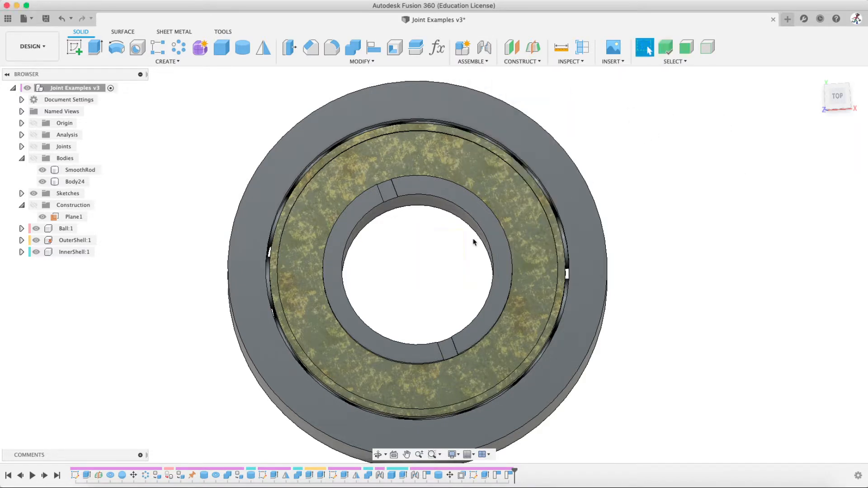
- Start a new sketch on the horizontal XY origin plane, leaving free space beside the bearing
scroll(449, 259, "down", 4)
scroll(428, 273, "up", 5)
middle_click_drag(428, 274, 407, 250, "shift")
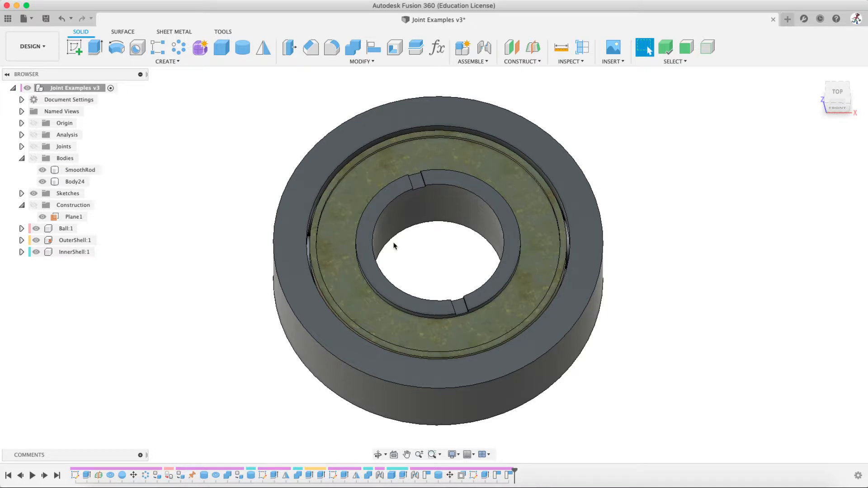
middle_click_drag(395, 246, 431, 279)
scroll(436, 277, "down", 3)
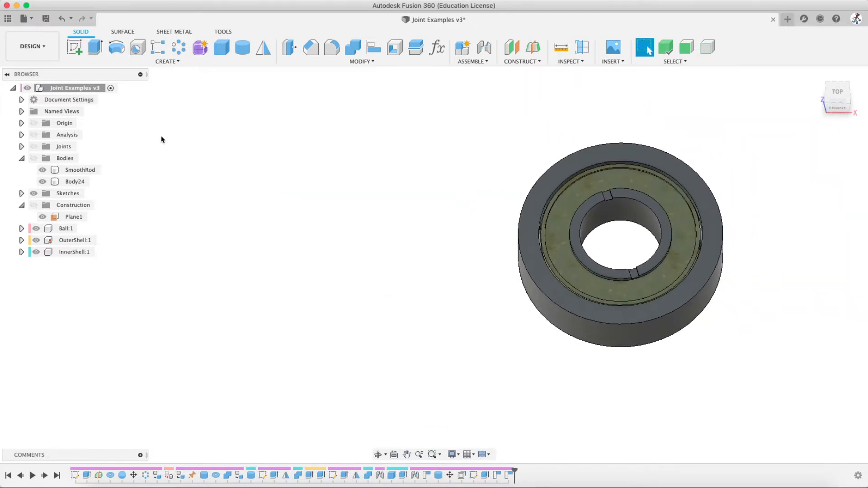
left_click(83, 57)
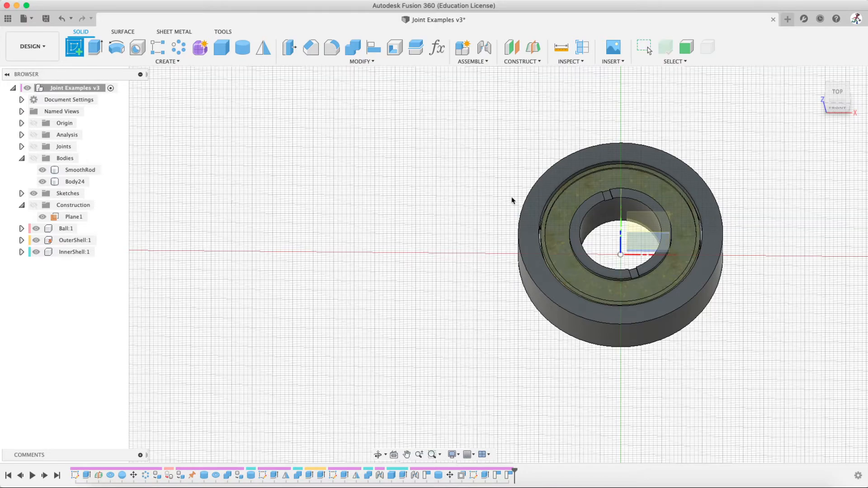
middle_click_drag(450, 181, 452, 200, "shift")
key("Escape")
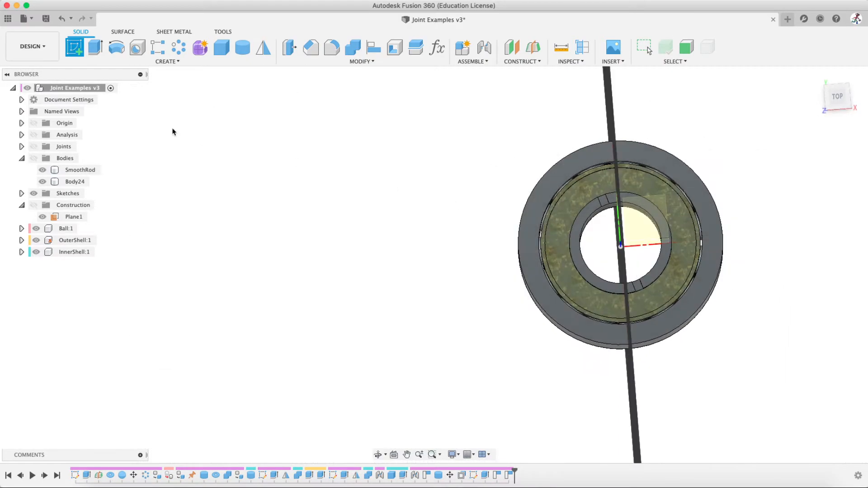
left_click(75, 48)
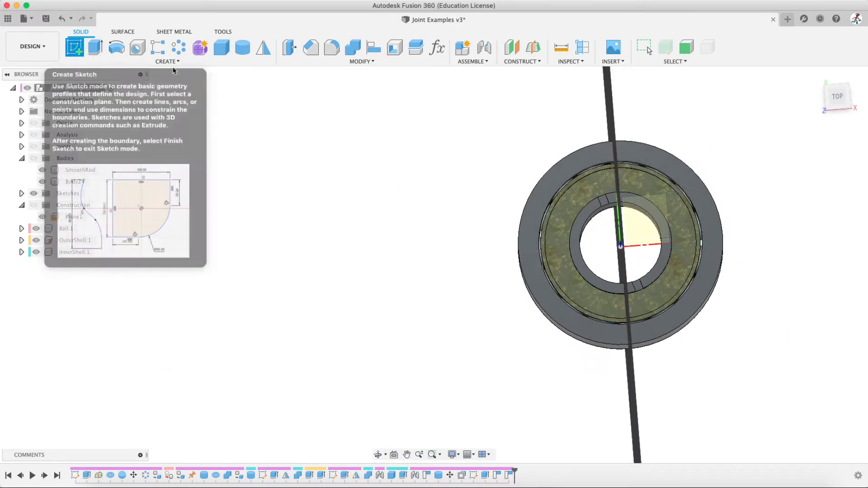
left_click(638, 227)
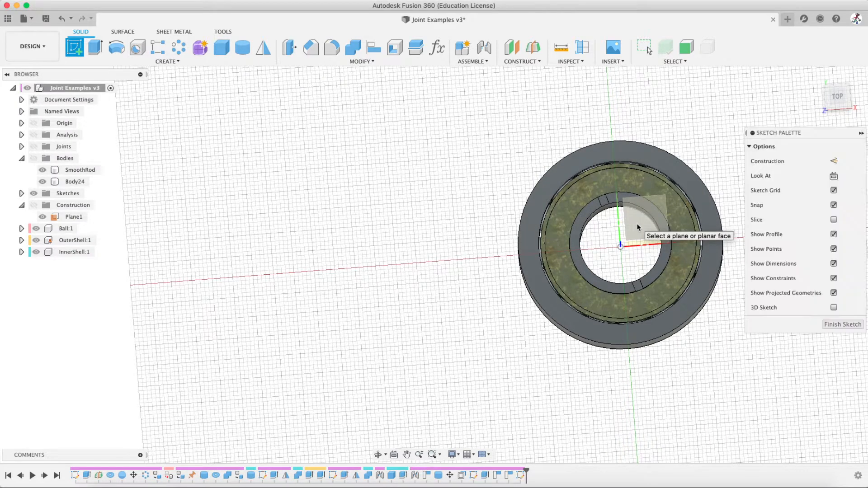
middle_click_drag(401, 262, 419, 239, "shift")
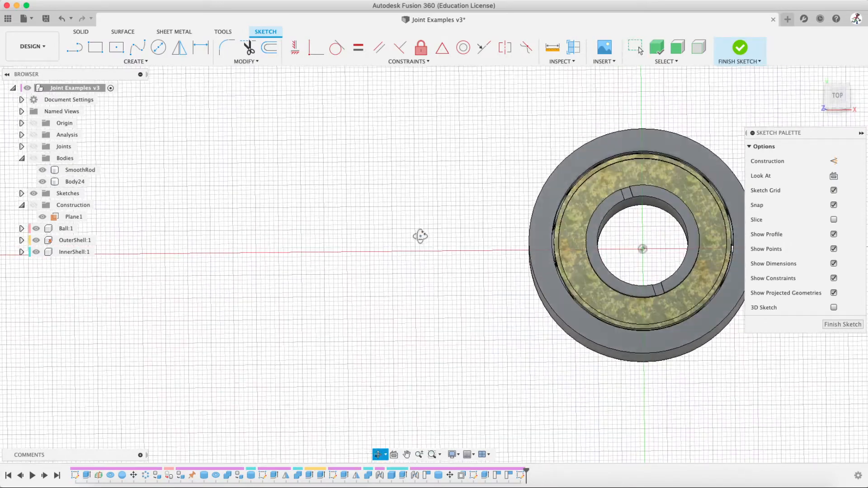
left_click(838, 98)
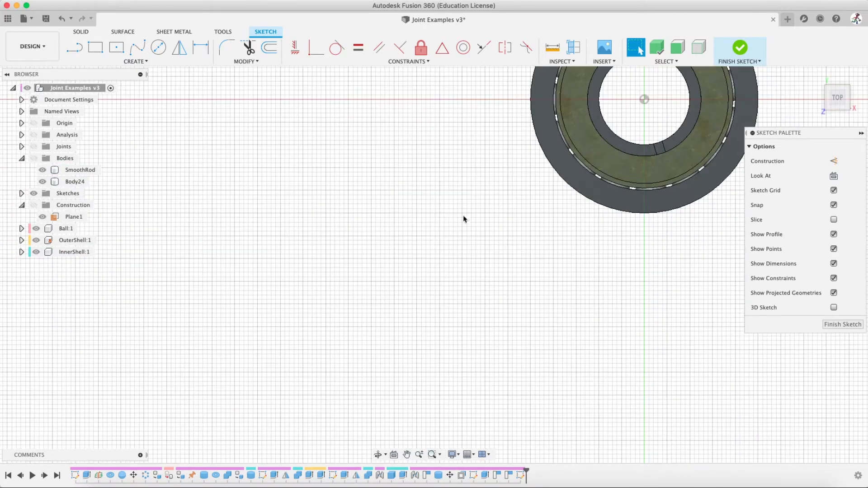
scroll(470, 364, "up", 2)
middle_click_drag(456, 370, 449, 332, "shift")
- Review the Auto look at sketch option in the general Design preferences and close them without changes
left_click(856, 19)
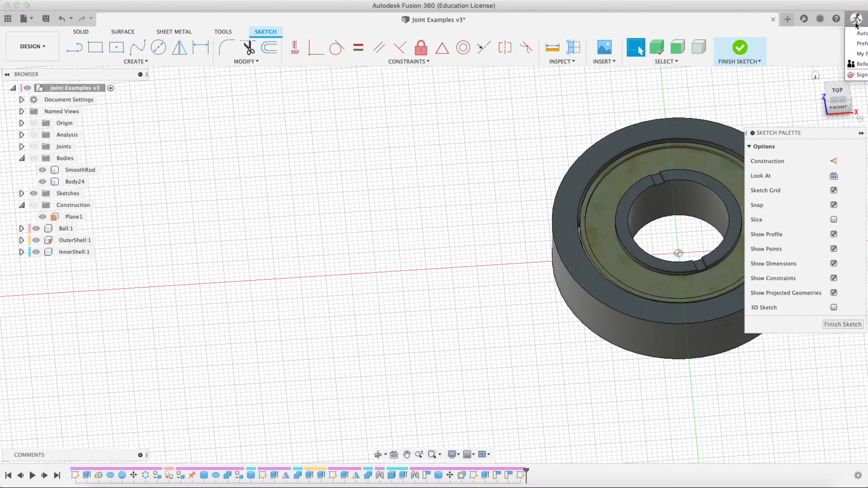
left_click(816, 53)
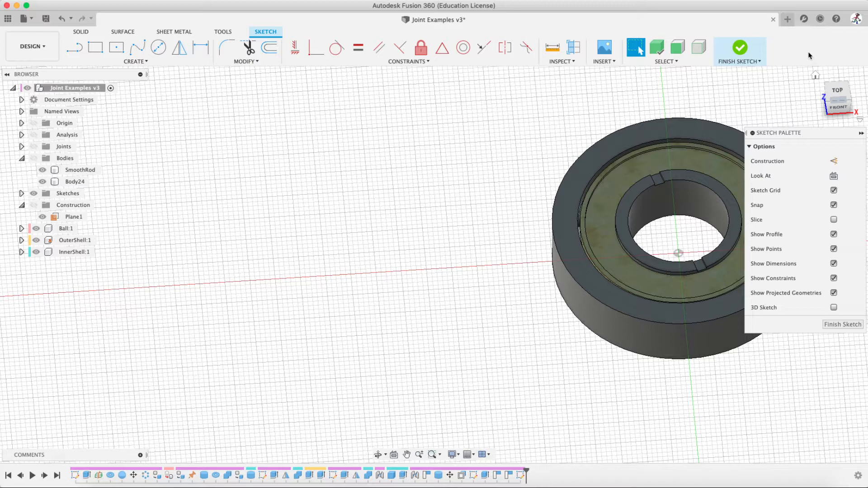
left_click(857, 19)
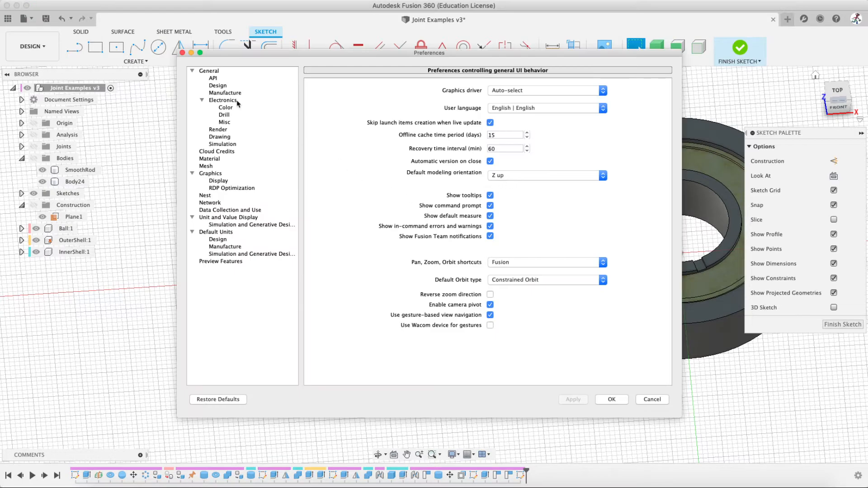
left_click(216, 85)
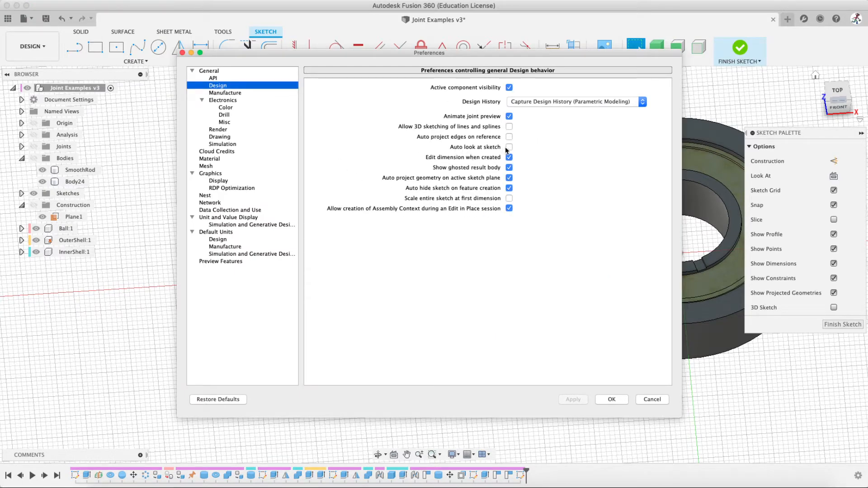
left_click(665, 402)
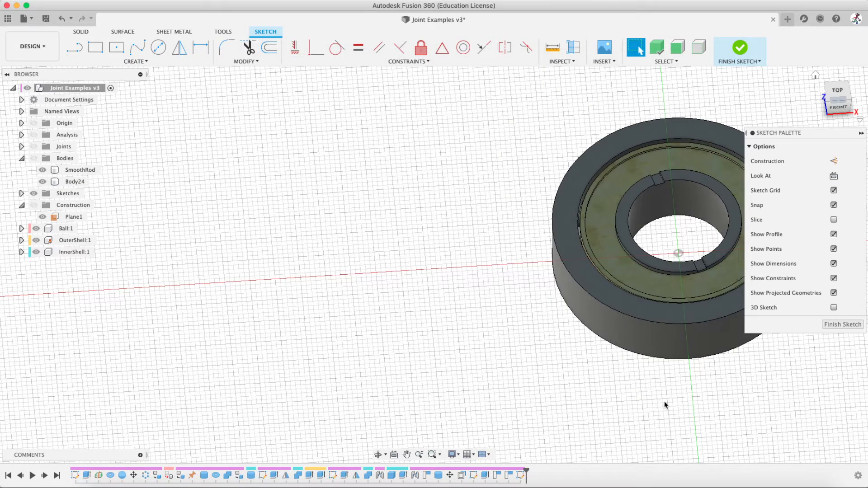
- Draw a 50 mm diameter circle centred on the X axis in the empty area beside the bearing
middle_click_drag(598, 251, 490, 256)
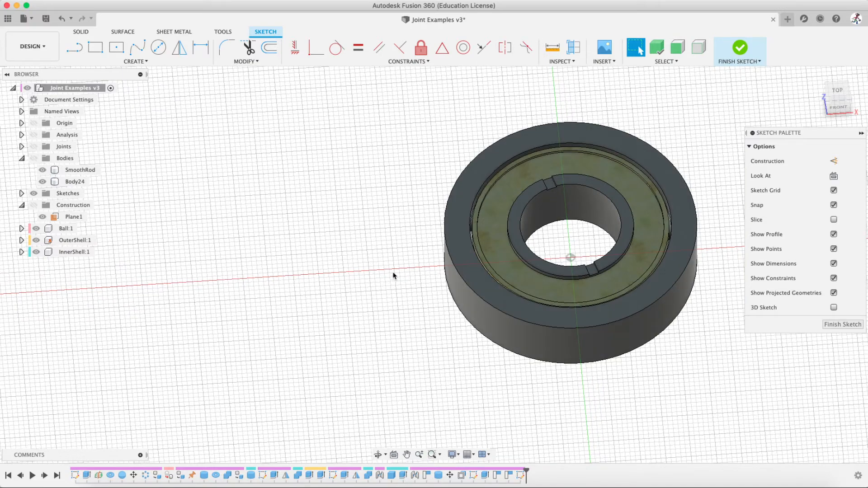
middle_click_drag(316, 258, 437, 249)
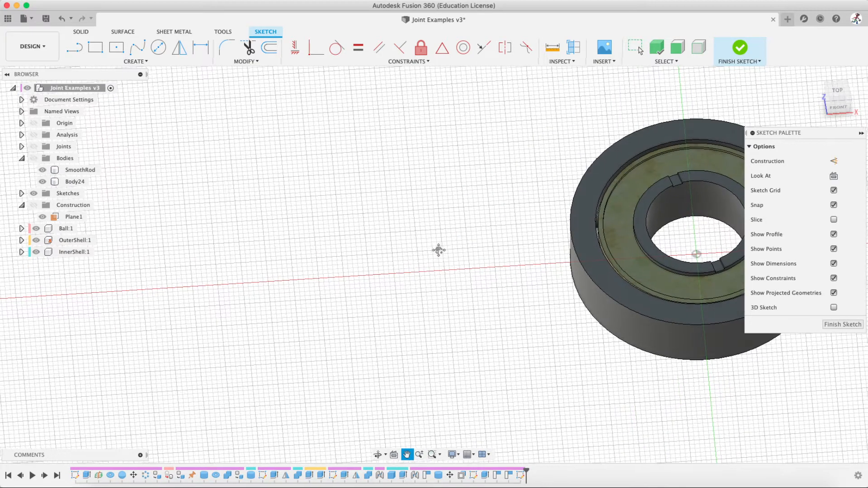
left_click(158, 46)
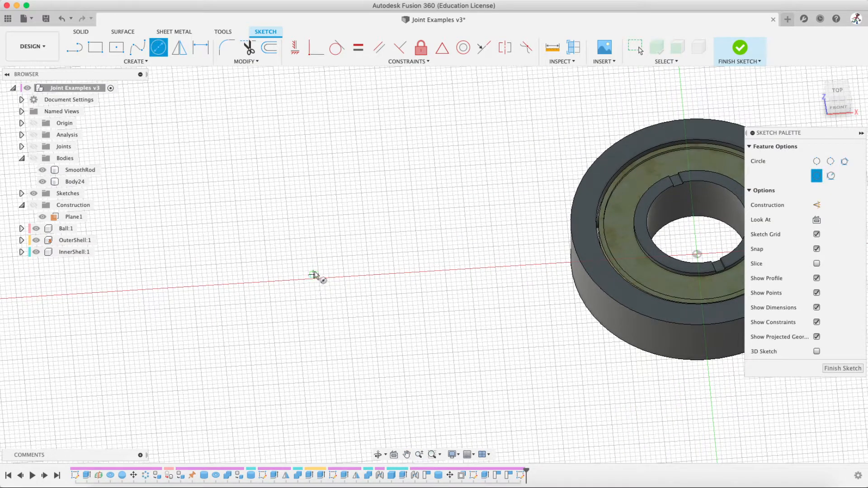
left_click(294, 280)
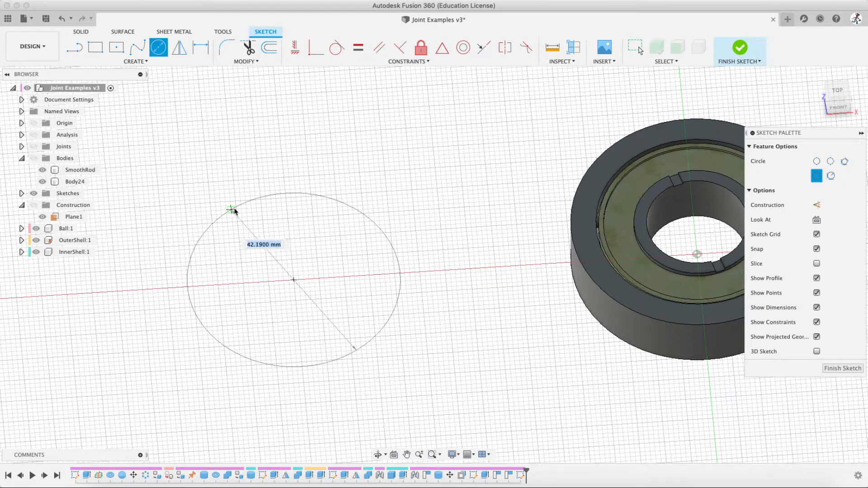
type("50")
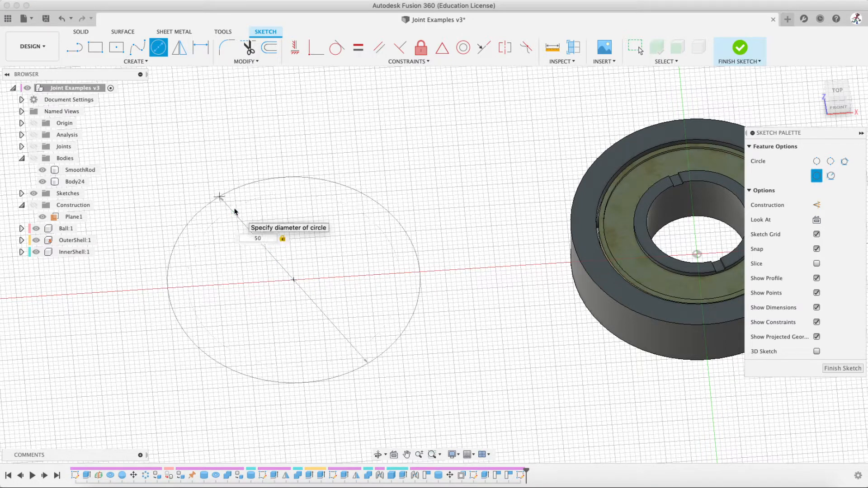
key("Return")
key("Escape")
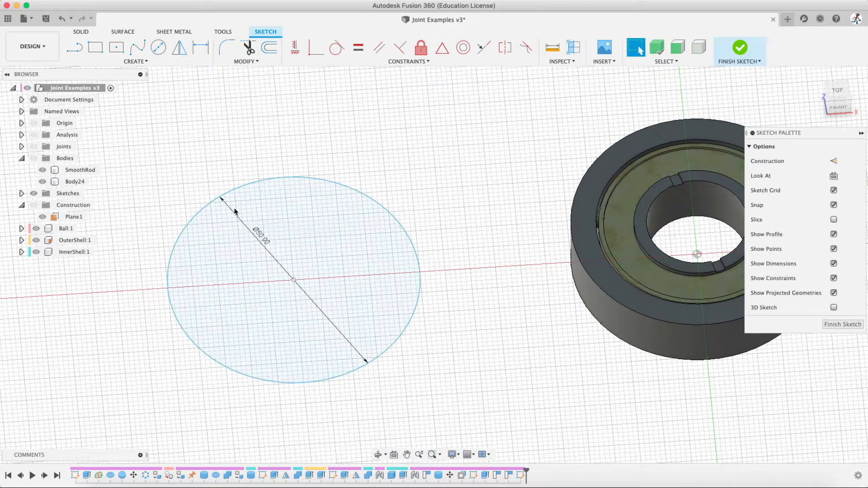
- Draw a 40 mm diameter circle concentric inside the 50 mm circle and finish the sketch
left_click(158, 47)
left_click(295, 280)
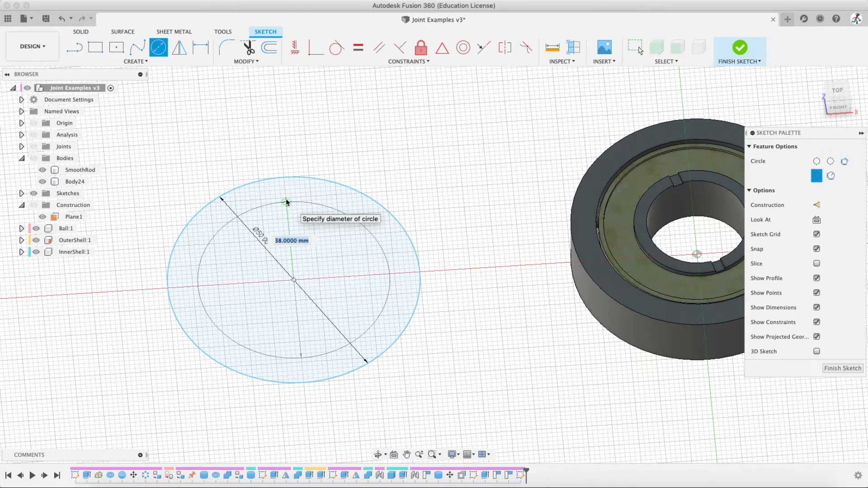
type("40")
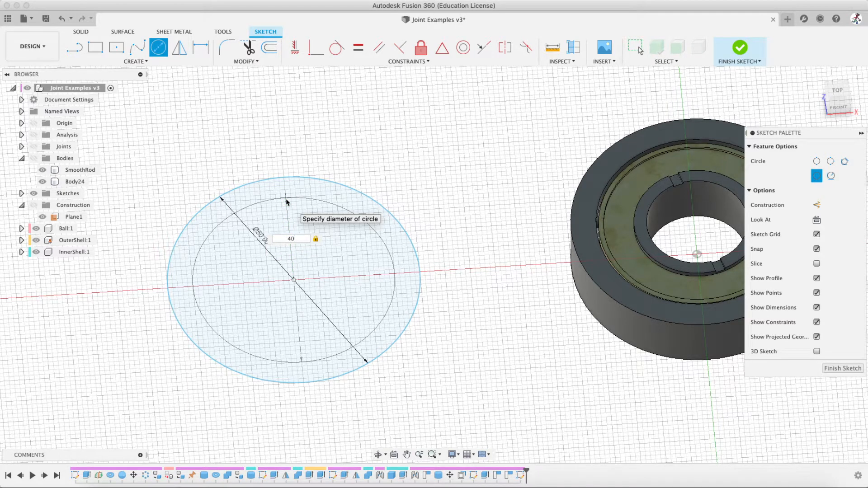
key("Return")
key("Escape")
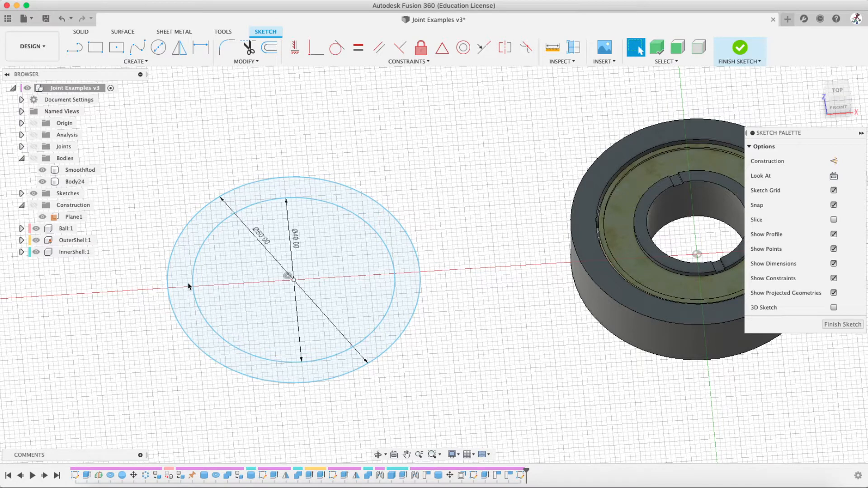
left_click(741, 51)
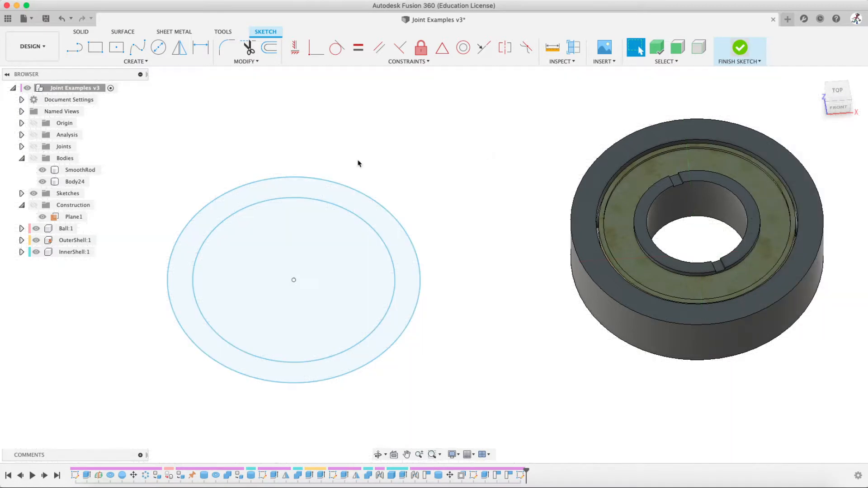
- Extrude the ring profile between the two circles 10 mm as a new body, with the Bodies folder made visible
key("e")
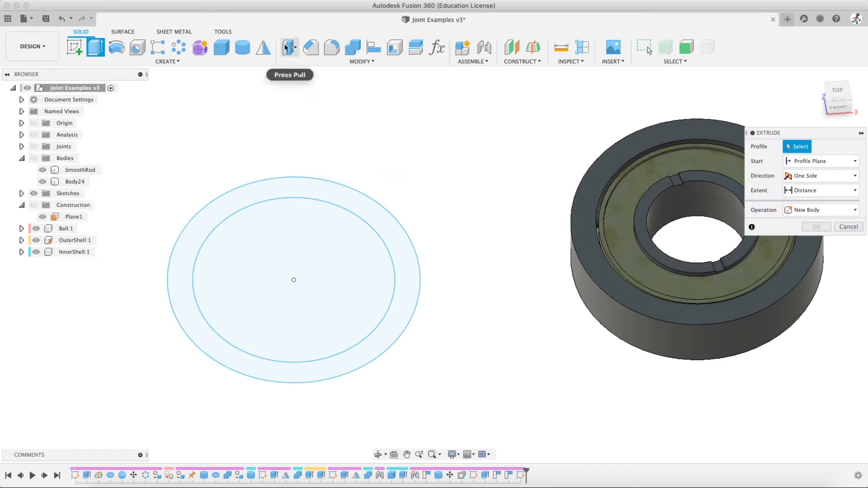
left_click(281, 189)
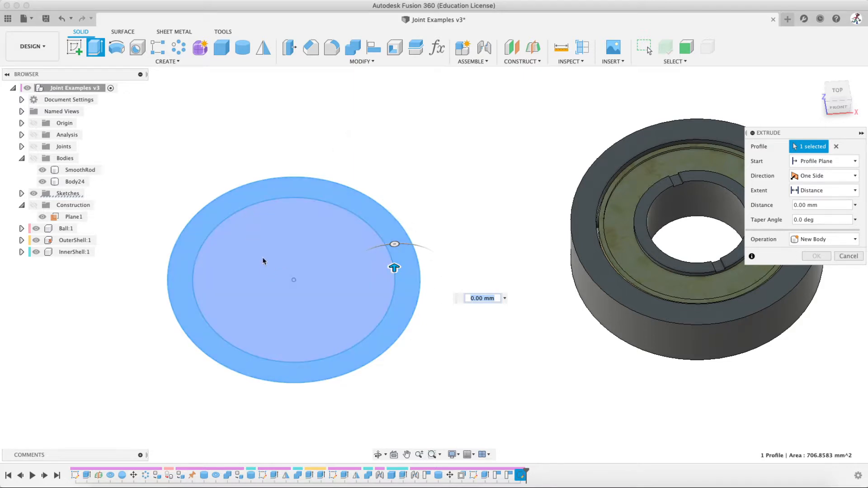
left_click(342, 240)
left_click(322, 242)
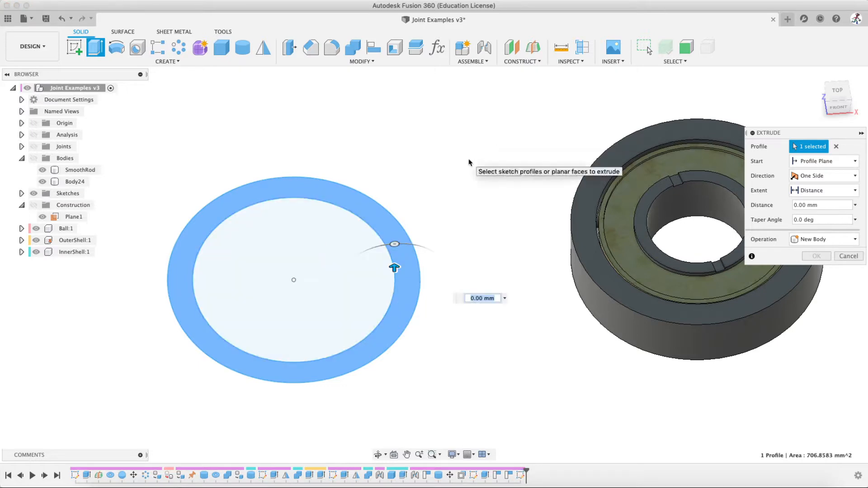
type("10")
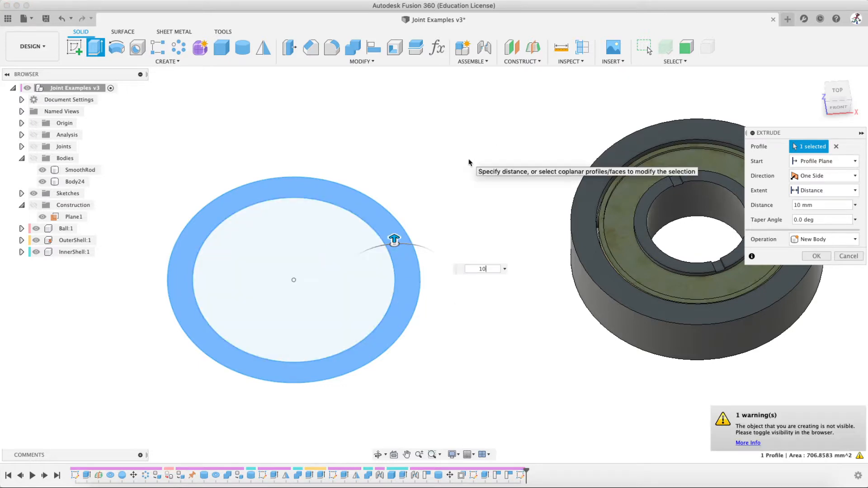
left_click(846, 256)
key("e")
left_click(371, 212)
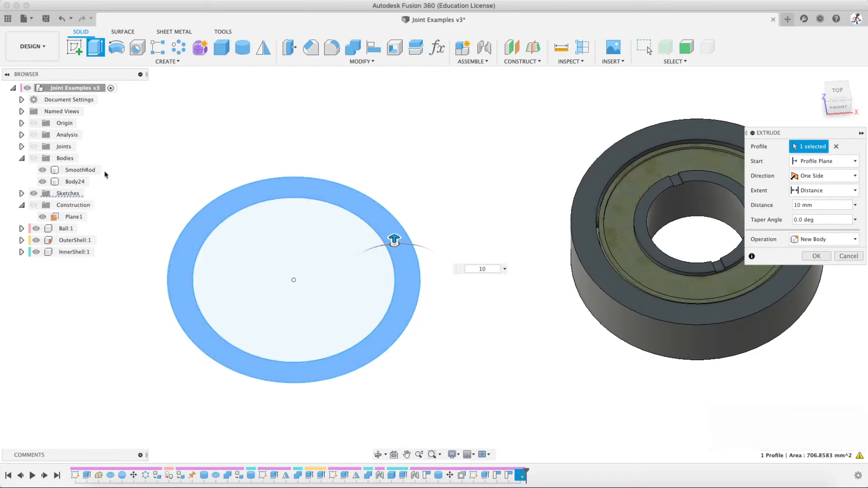
left_click(34, 158)
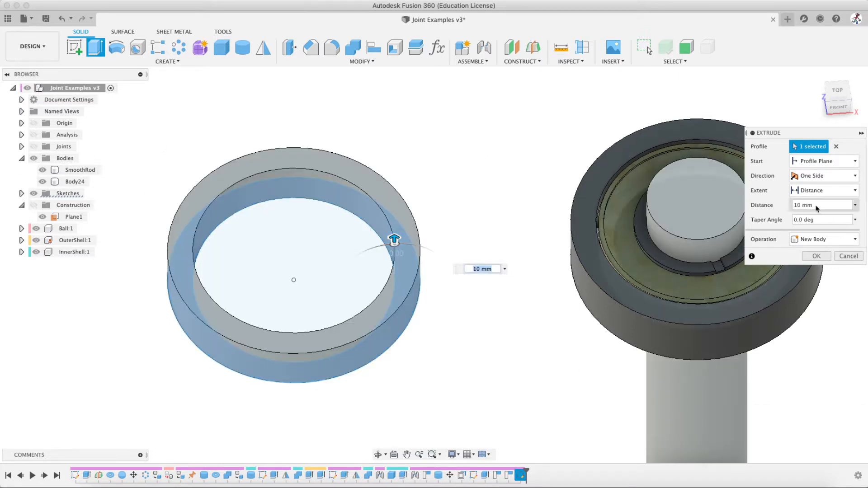
left_click(816, 256)
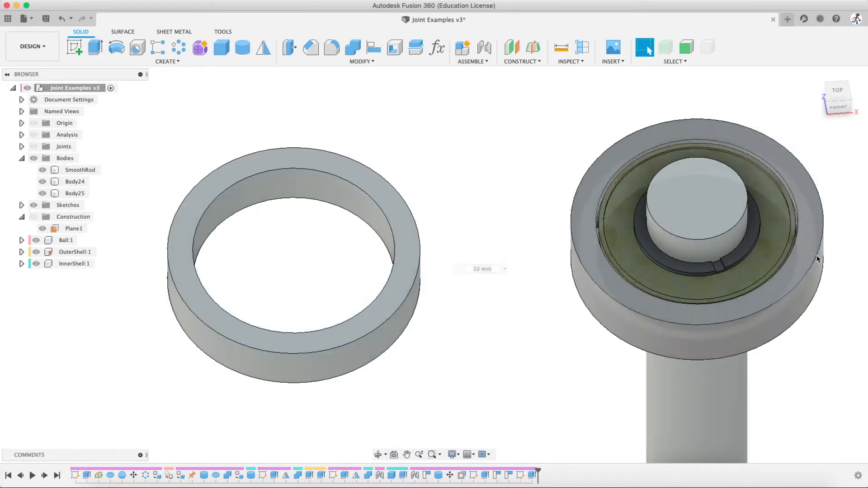
- Hide the SmoothRod body and the InnerShell component to expose the balls inside the example bearing
left_click(42, 170)
mouse_move(409, 196)
middle_mouse_down("shift")
mouse_move(407, 163)
mouse_move(400, 190)
middle_mouse_up("shift")
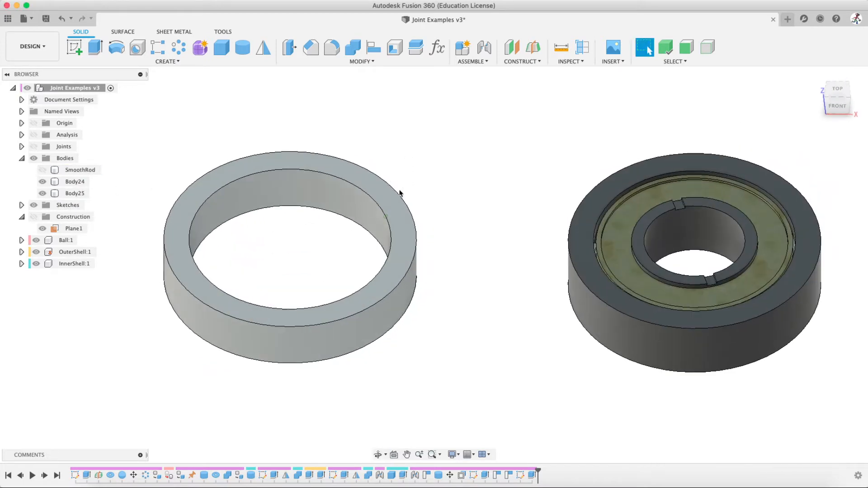
scroll(341, 213, "down", 3)
left_click(341, 213)
scroll(325, 205, "up", 5)
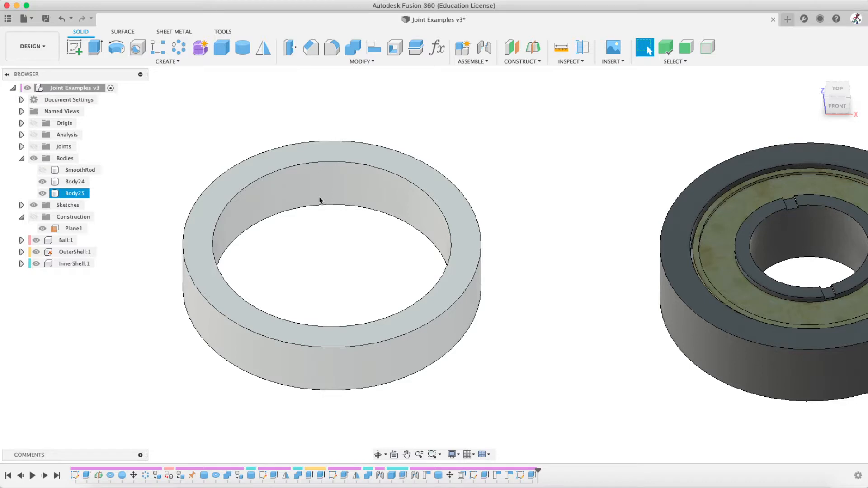
key("Escape")
left_click(36, 263)
middle_click_drag(523, 189, 432, 191)
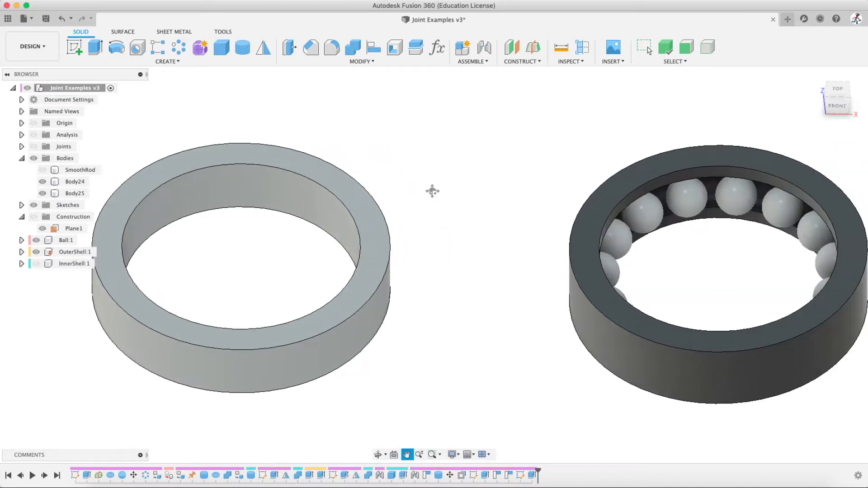
key("Escape")
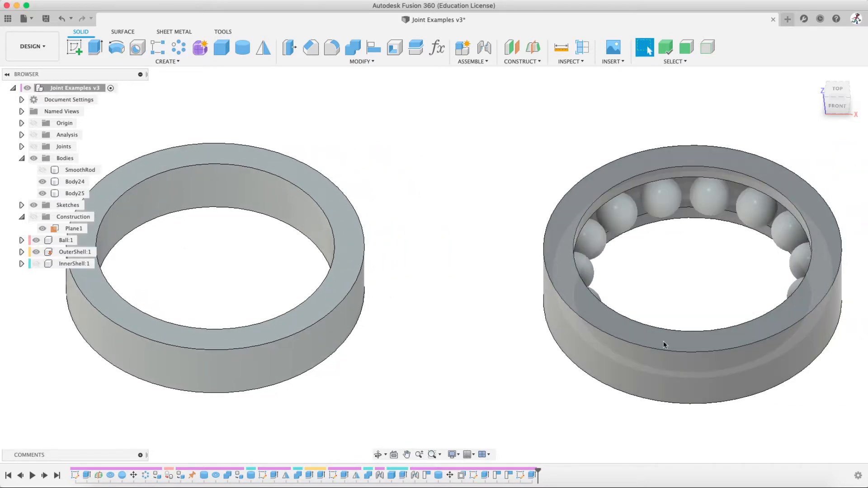
- Measure the new ring's height between its upper and lower outer edges
left_click(356, 285)
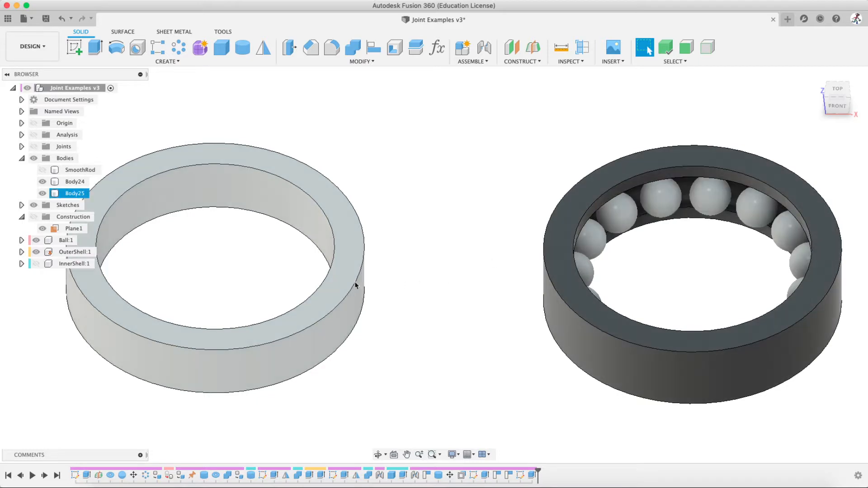
key("F6")
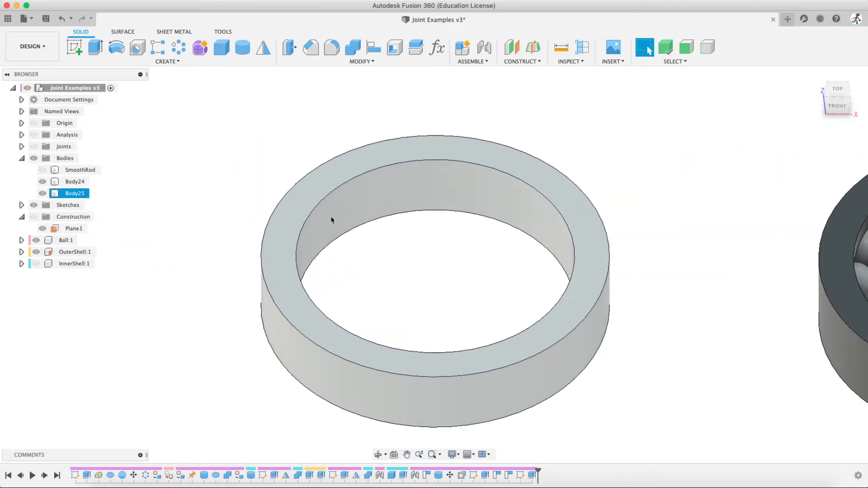
left_click(561, 47)
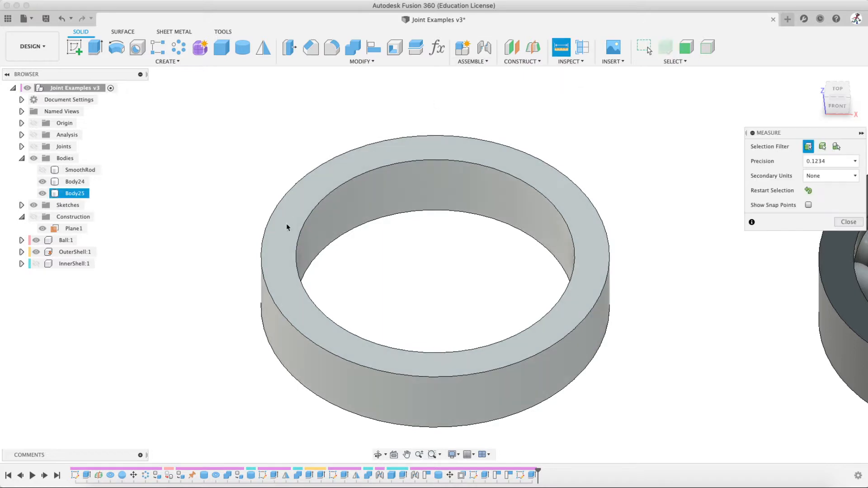
left_click(264, 243)
left_click(264, 324)
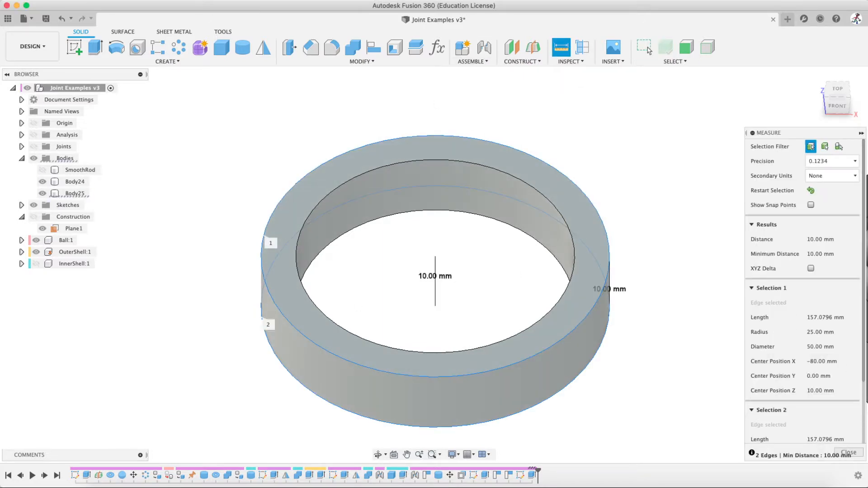
left_click(859, 451)
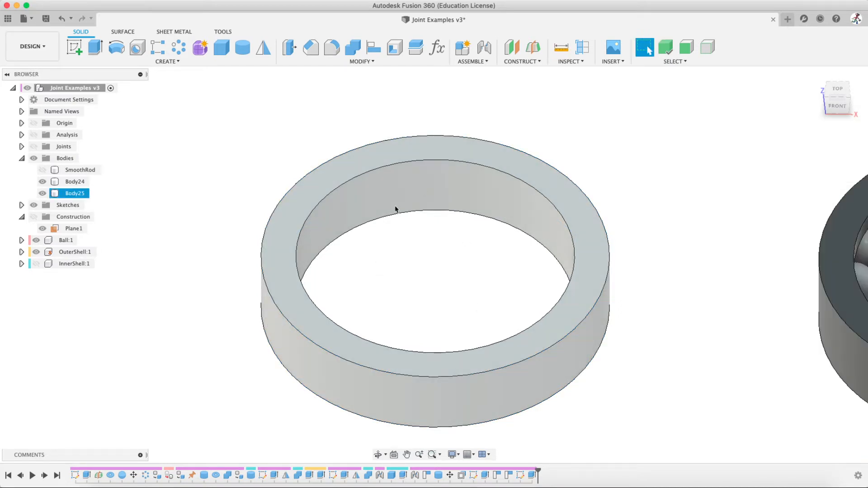
- Create a midplane between the top and bottom faces of the new ring
left_click(532, 61)
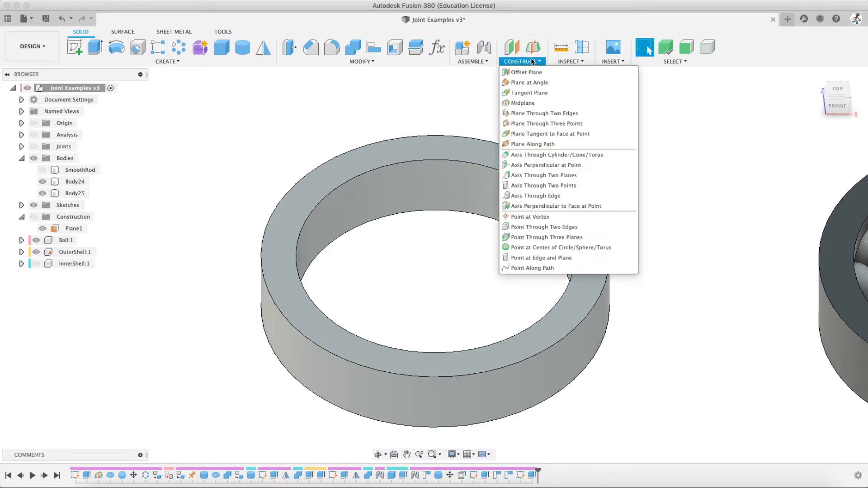
left_click(628, 103)
key("Escape")
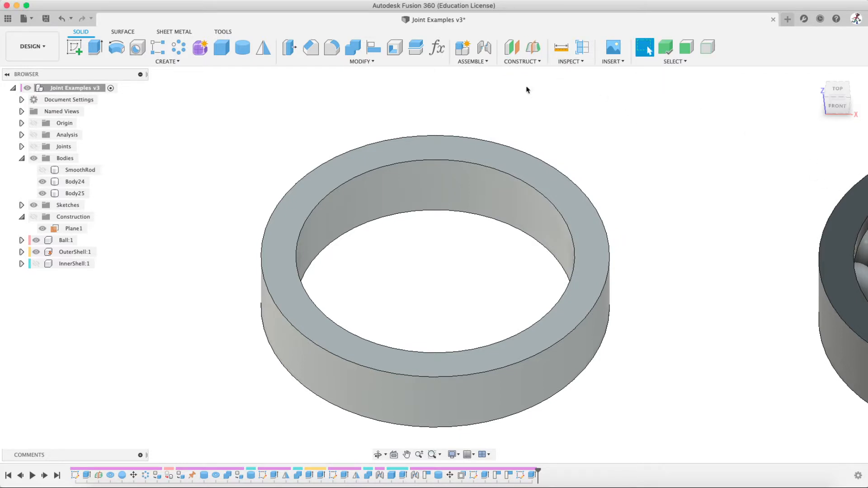
left_click(522, 61)
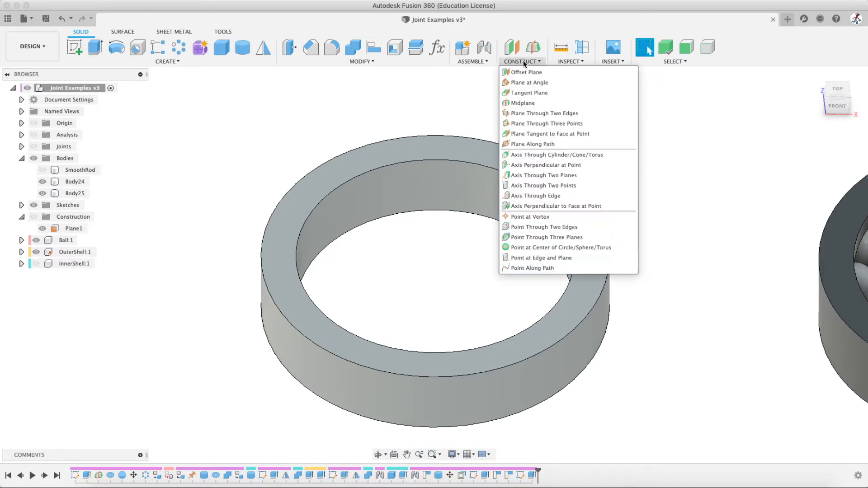
left_click(631, 103)
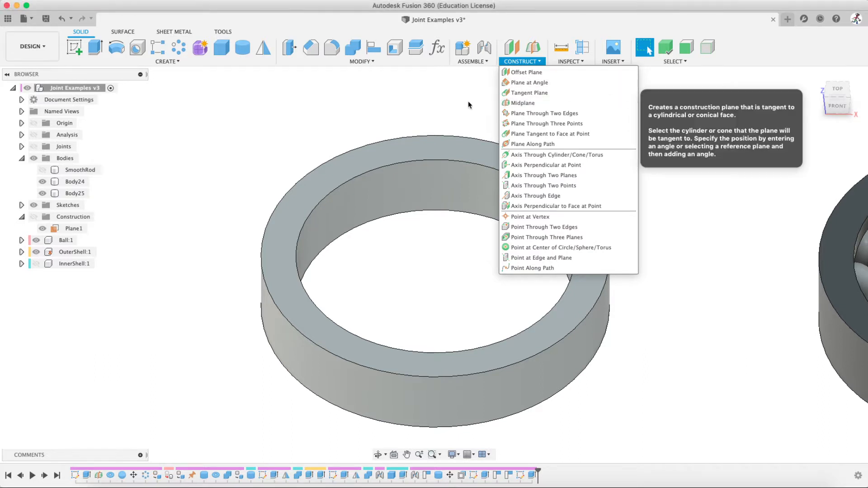
left_click(535, 51)
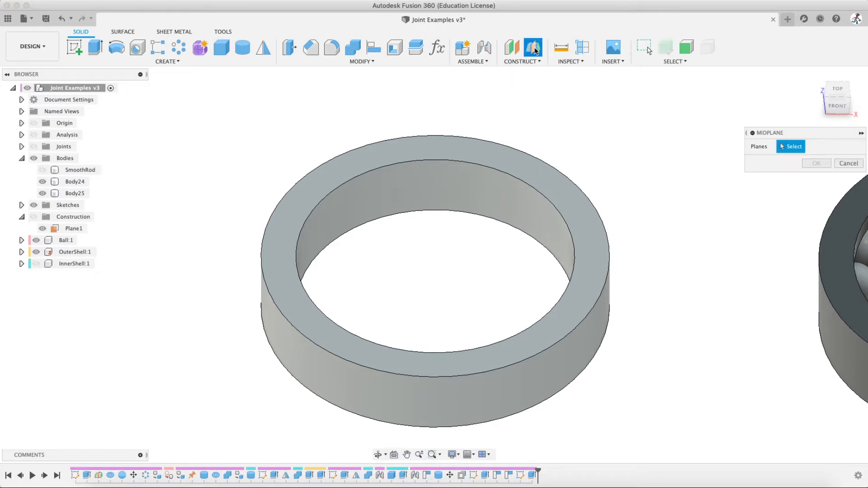
left_click(374, 159)
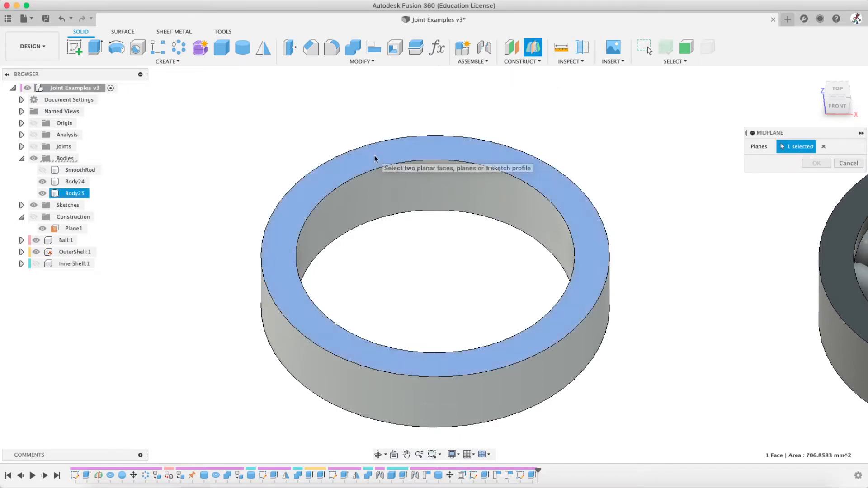
middle_click_drag(375, 160, 324, 184, "shift")
left_click(297, 146)
key("F6")
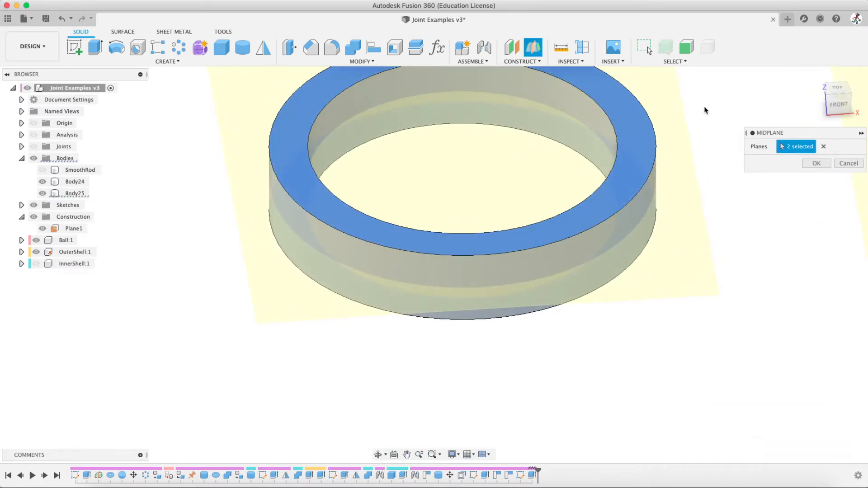
left_click(816, 163)
mouse_move(629, 246)
middle_mouse_down("shift")
mouse_move(631, 219)
mouse_move(634, 237)
middle_mouse_up("shift")
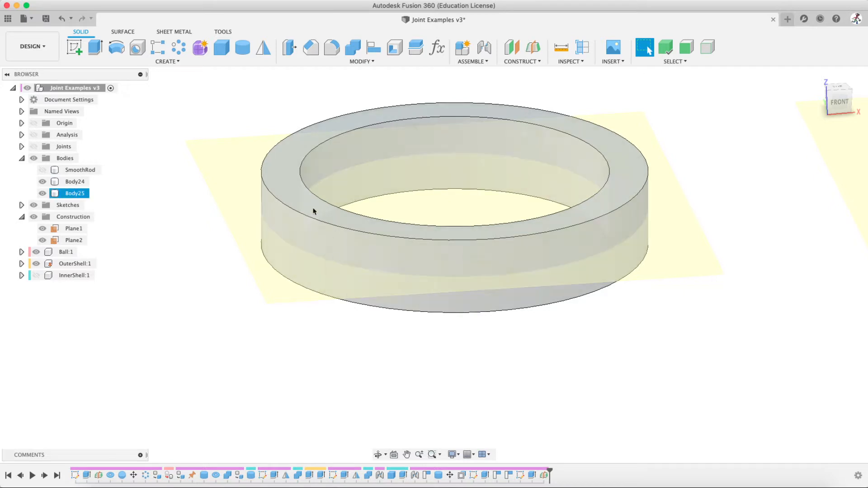
left_click(533, 61)
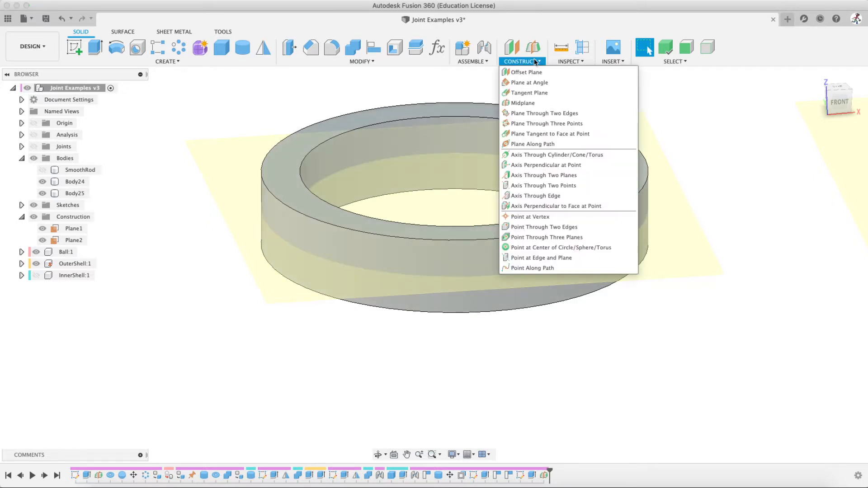
left_click(542, 115)
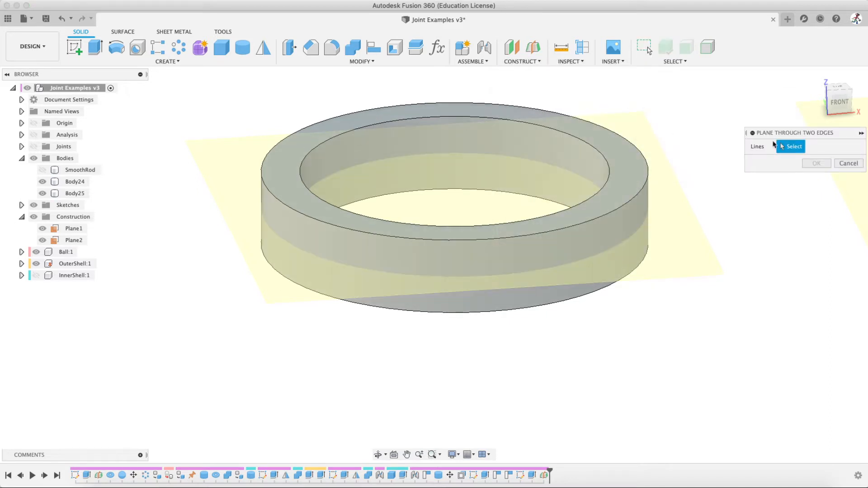
left_click(848, 165)
left_click(545, 63)
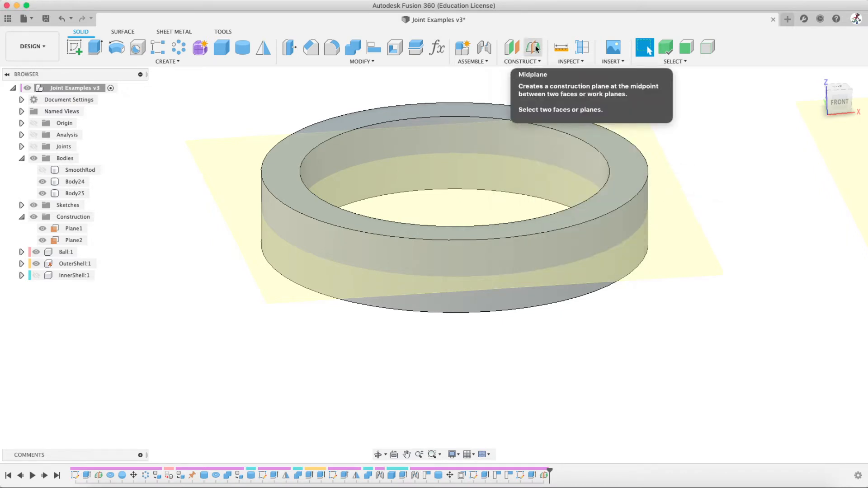
left_click(410, 121)
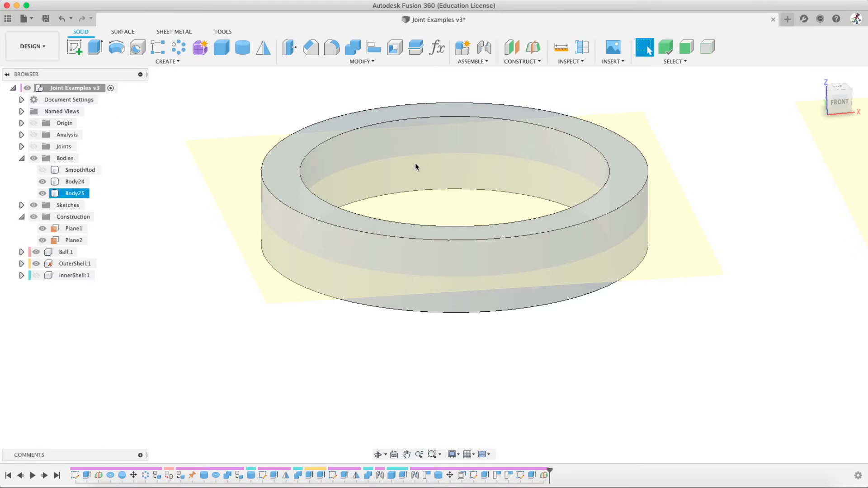
middle_click_drag(415, 163, 429, 197, "shift")
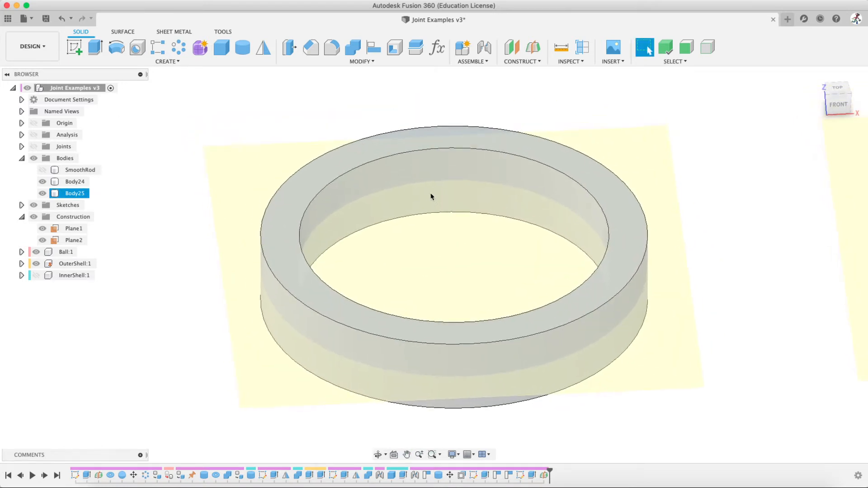
left_click(274, 121)
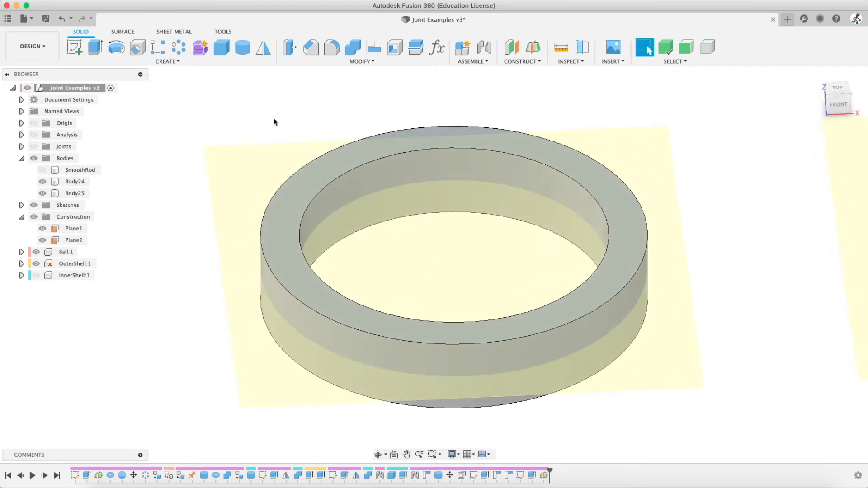
- Start a torus on the midplane of the new ring and hide that plane
left_click(170, 62)
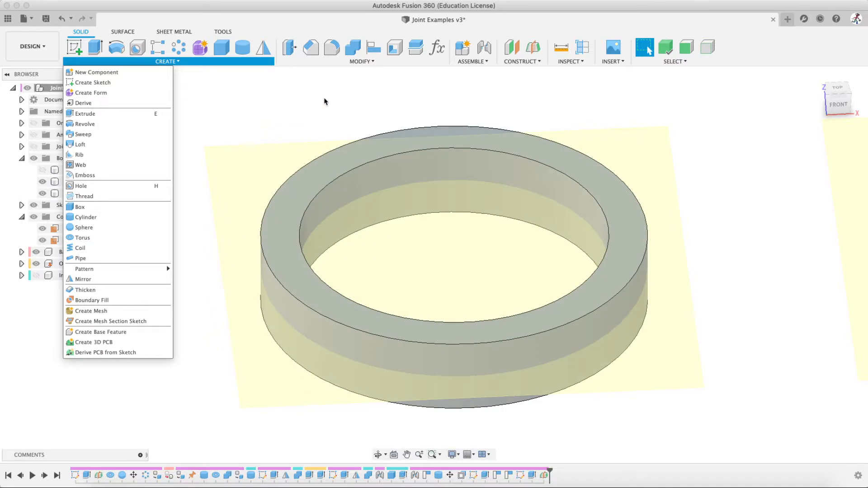
middle_click_drag(426, 186, 85, 191)
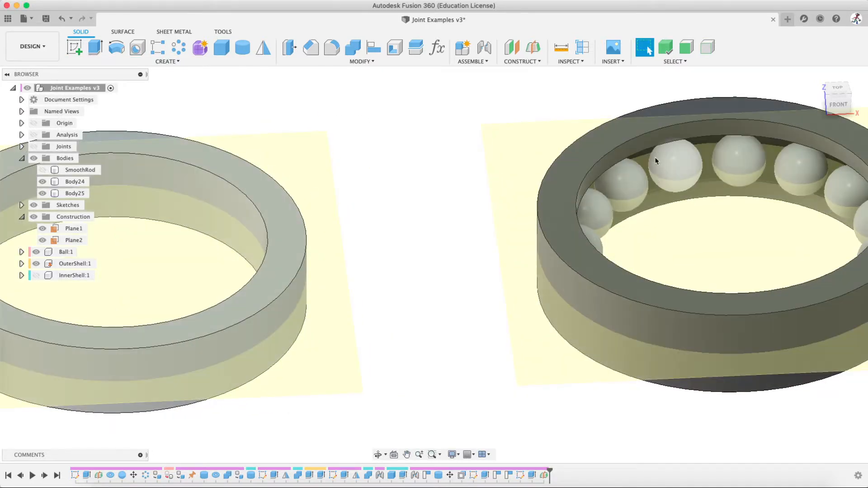
middle_click_drag(283, 245, 595, 226)
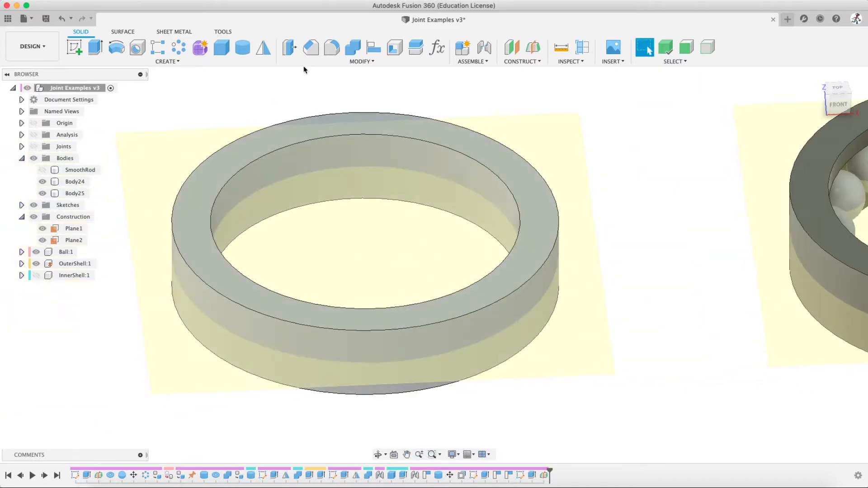
left_click(167, 62)
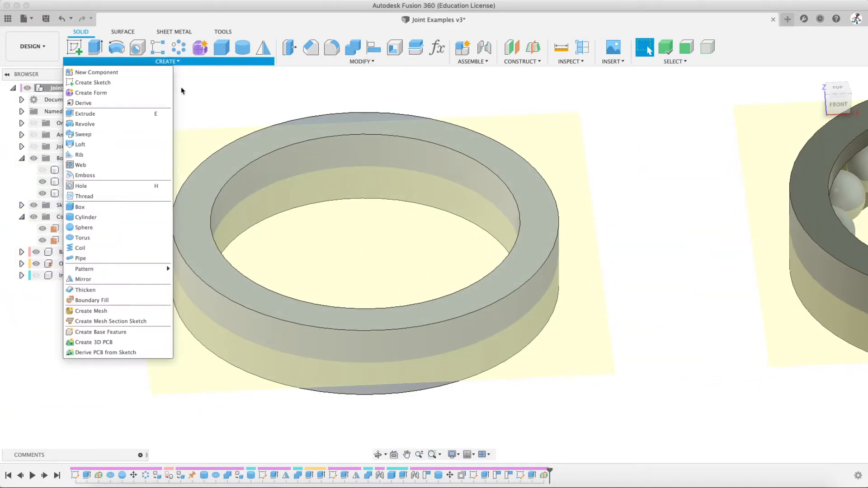
left_click(102, 233)
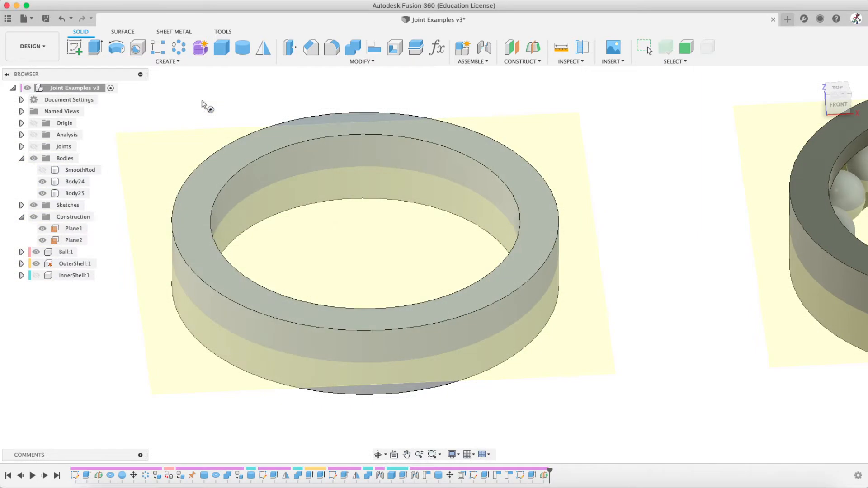
left_click(372, 217)
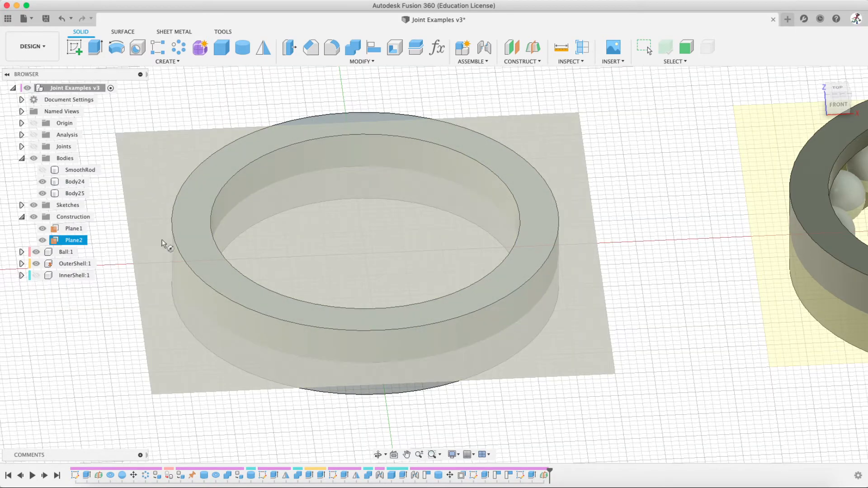
key("Escape")
left_click(33, 220)
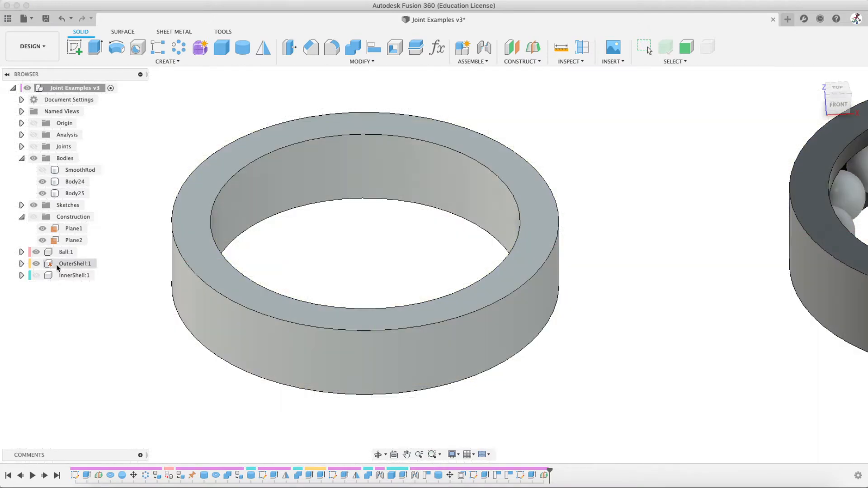
left_click(35, 219)
left_click(44, 229)
left_click(157, 175)
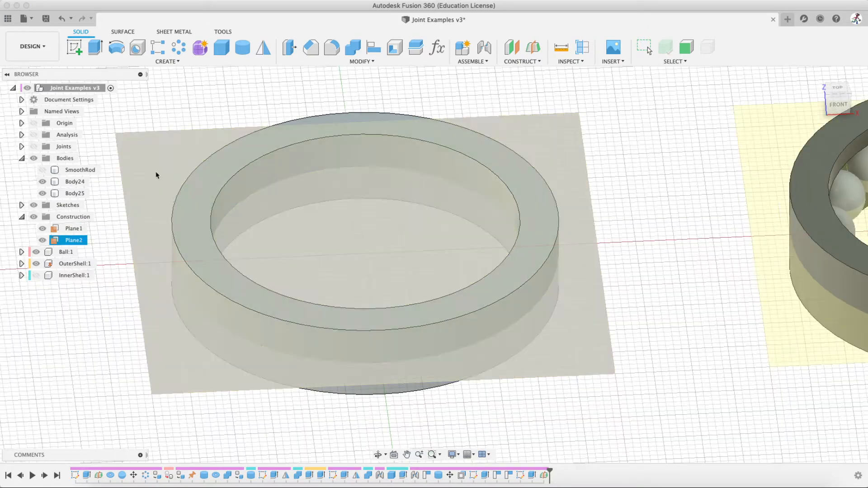
key("v")
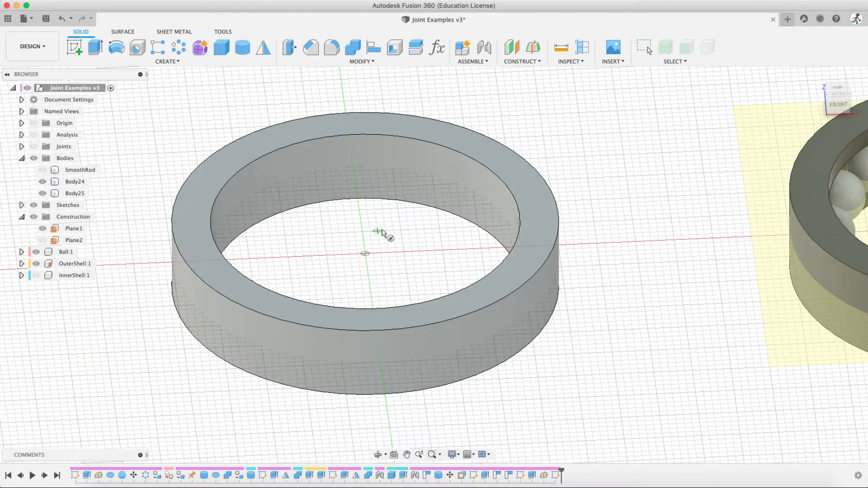
- Draw the torus's defining circle from the ring's centre point with a diameter of 40 mm
middle_click_drag(385, 230, 368, 252, "shift")
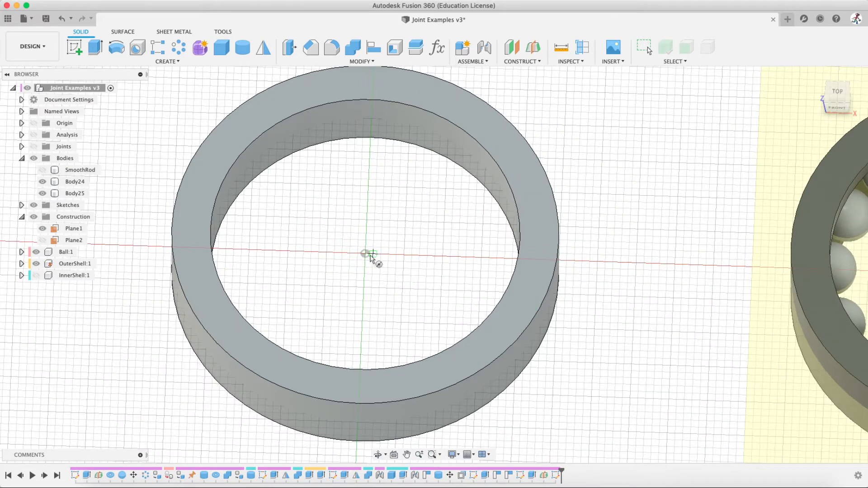
left_click(364, 252)
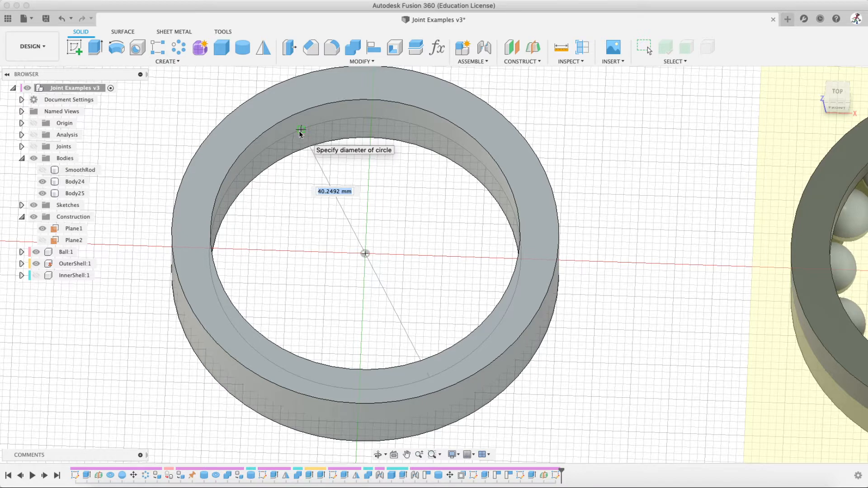
type("40")
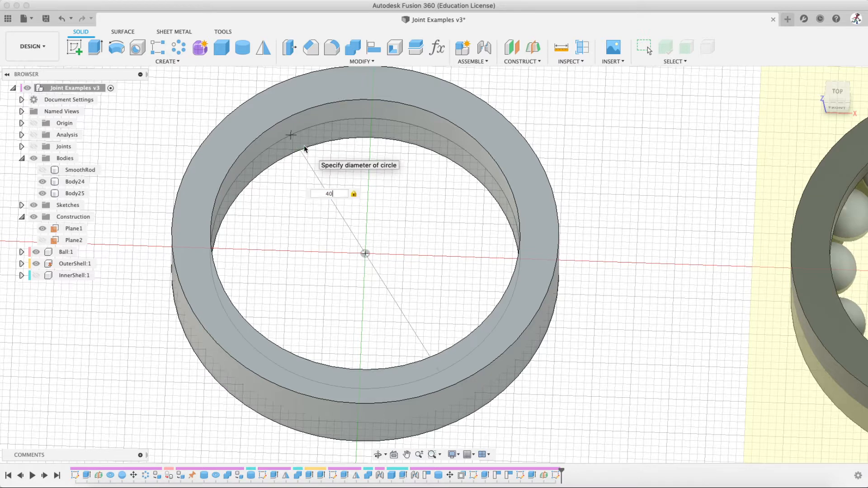
key("Return")
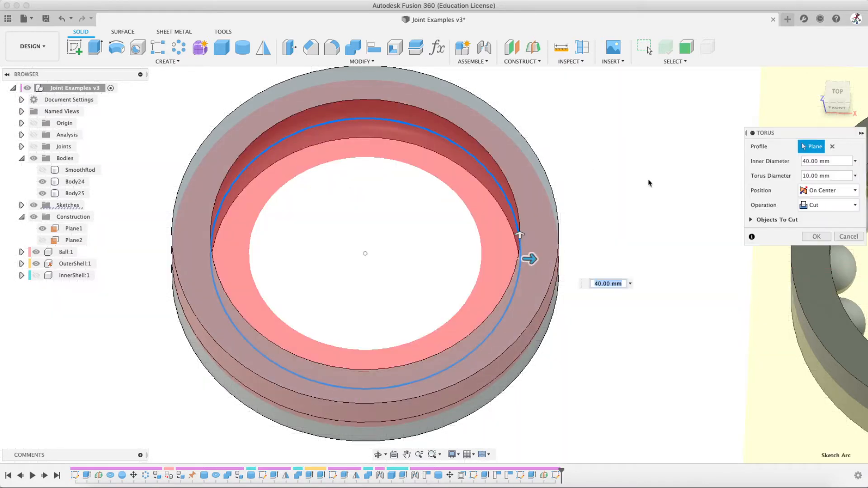
- Temporarily hide the new ring body to examine the torus shape on its own, and show the ring again
left_click(833, 176)
middle_click_drag(485, 273, 482, 227, "shift")
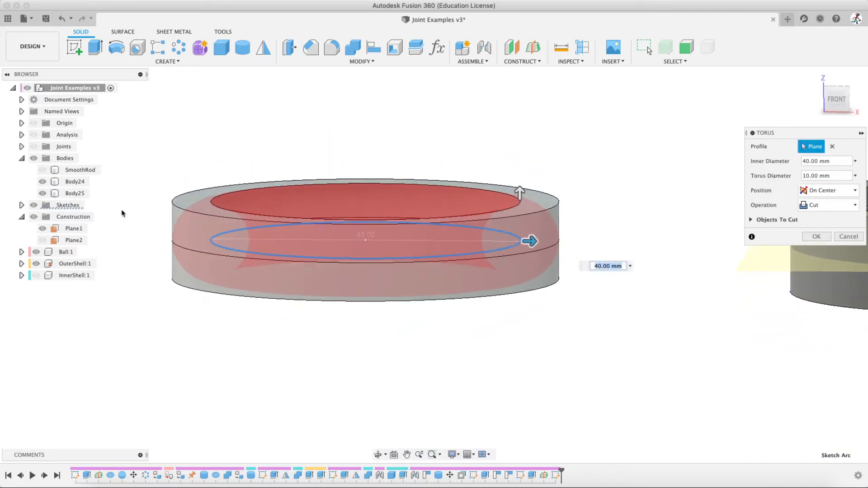
left_click(42, 193)
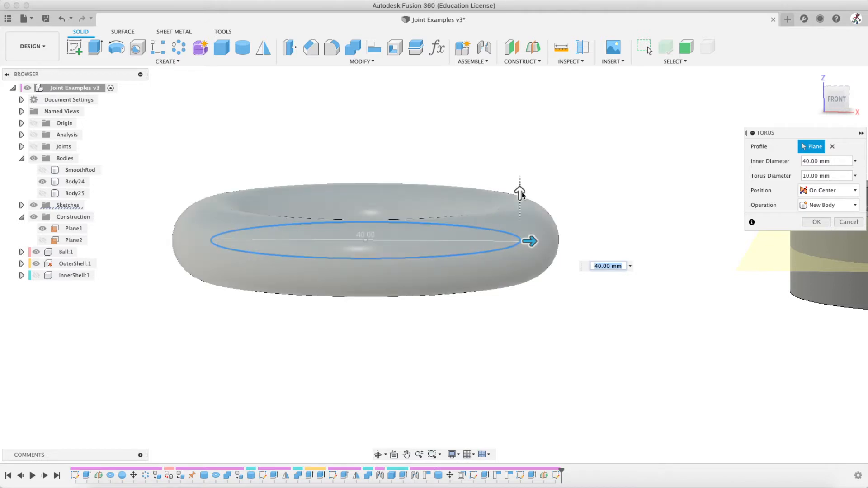
middle_click_drag(524, 253, 529, 297, "shift")
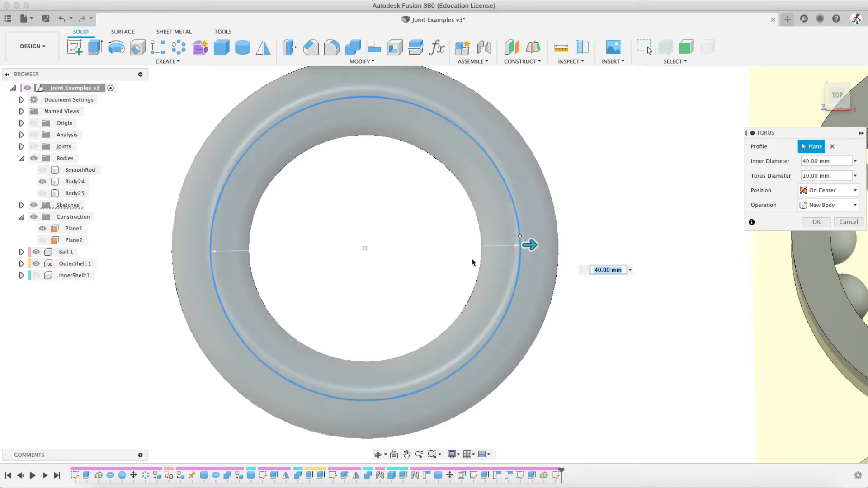
middle_click_drag(473, 262, 470, 209, "shift")
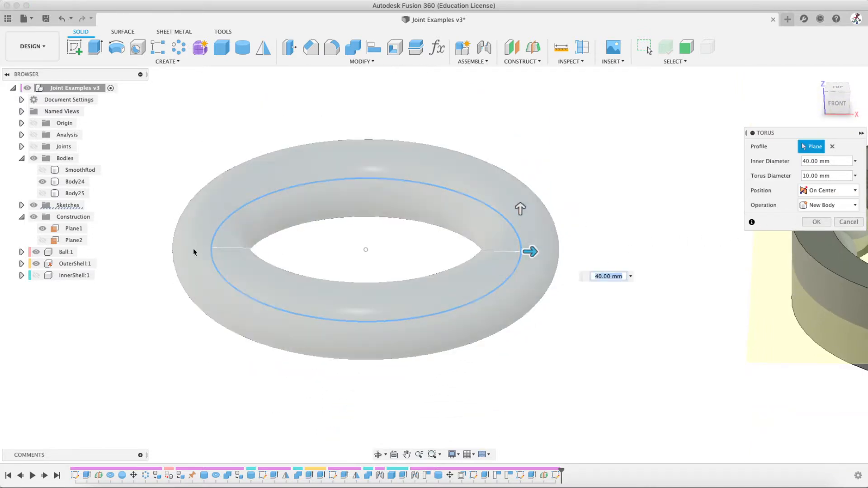
left_click(43, 194)
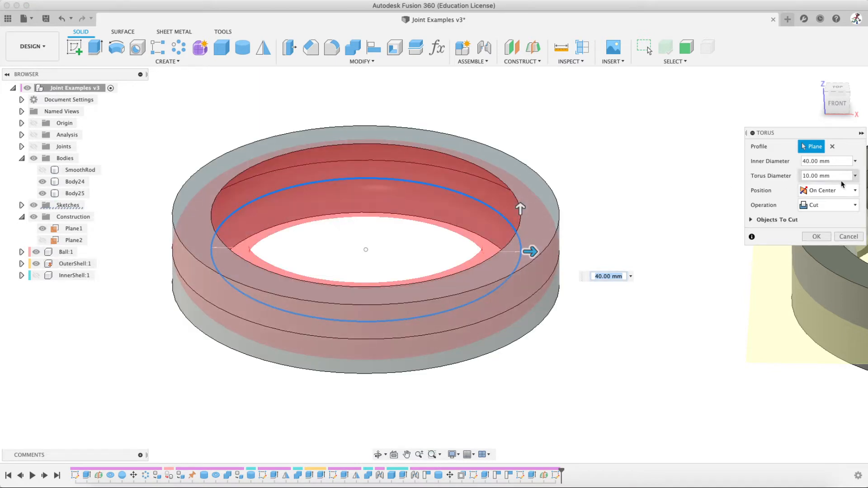
- Set the torus diameter to 7 mm
left_click_drag(773, 134, 600, 125)
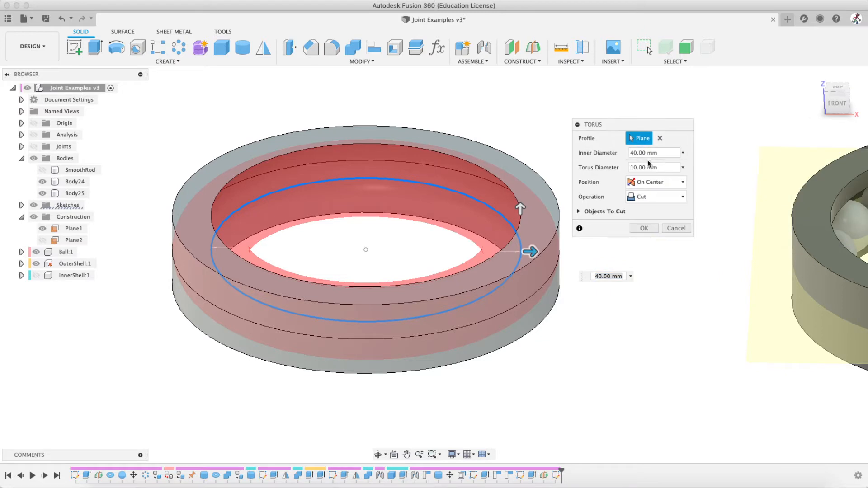
left_click(649, 168)
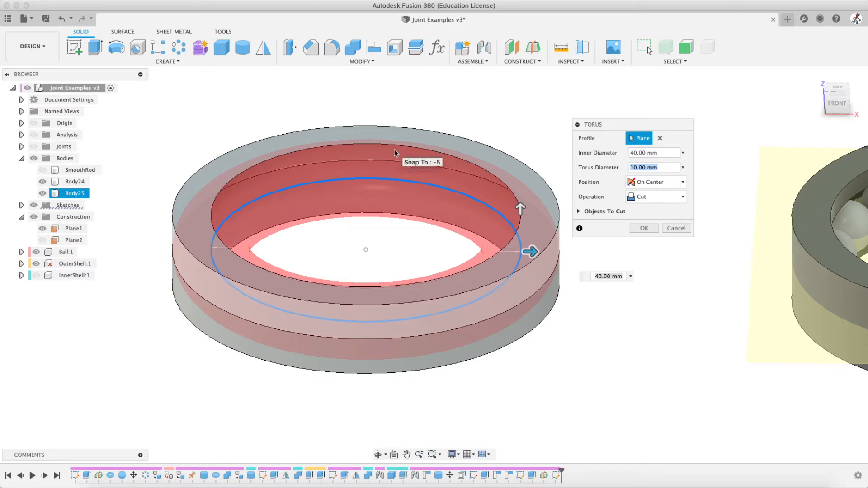
type("7")
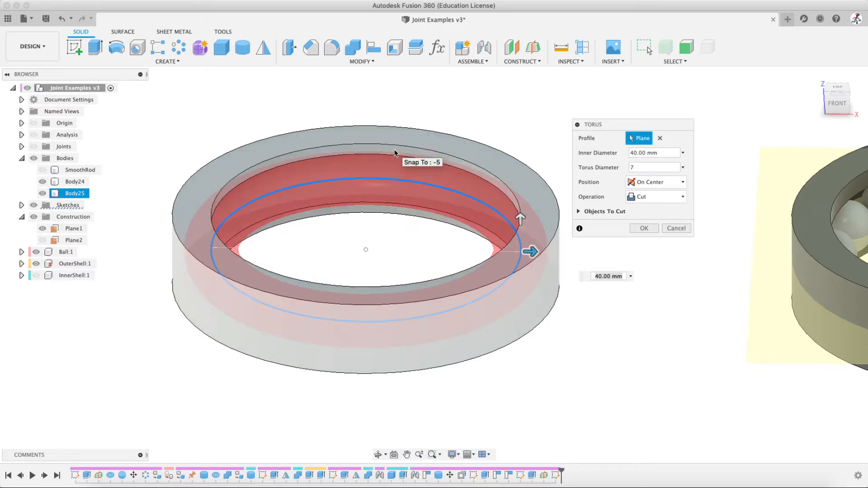
scroll(389, 147, "up", 4)
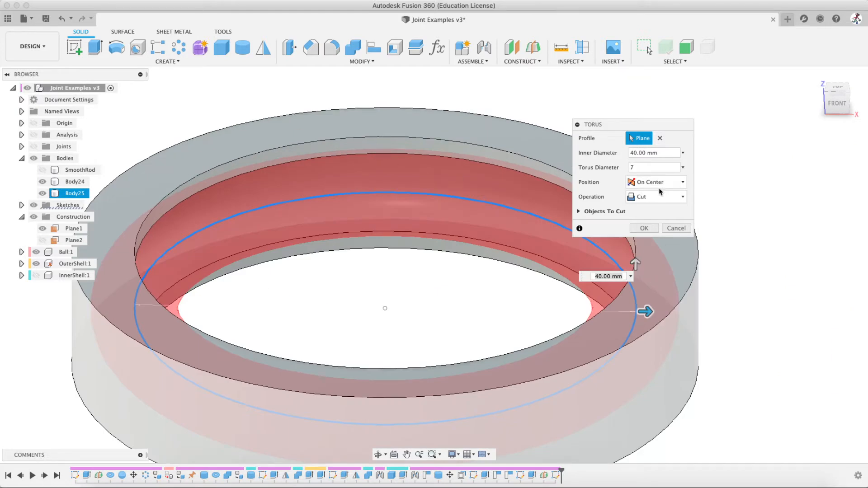
- Compare the New Body operation with Cut, and finish the torus as a cut forming the ball groove in the ring's inner wall
left_click(638, 198)
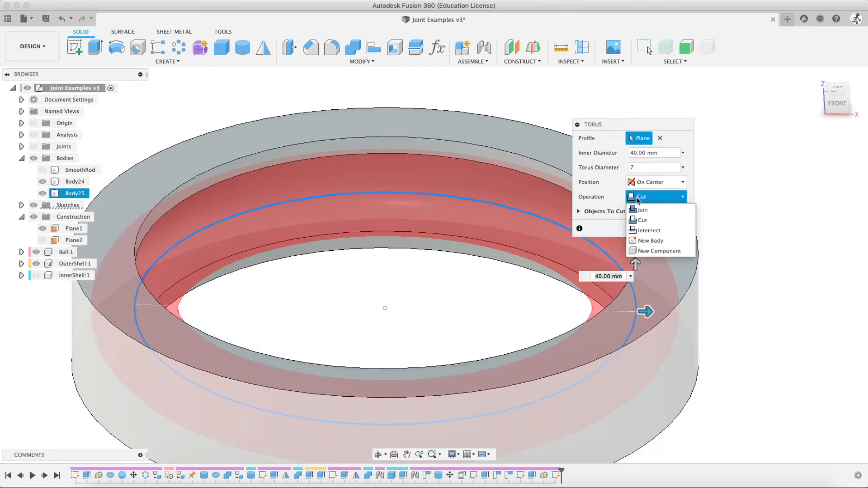
left_click(647, 241)
left_click(655, 197)
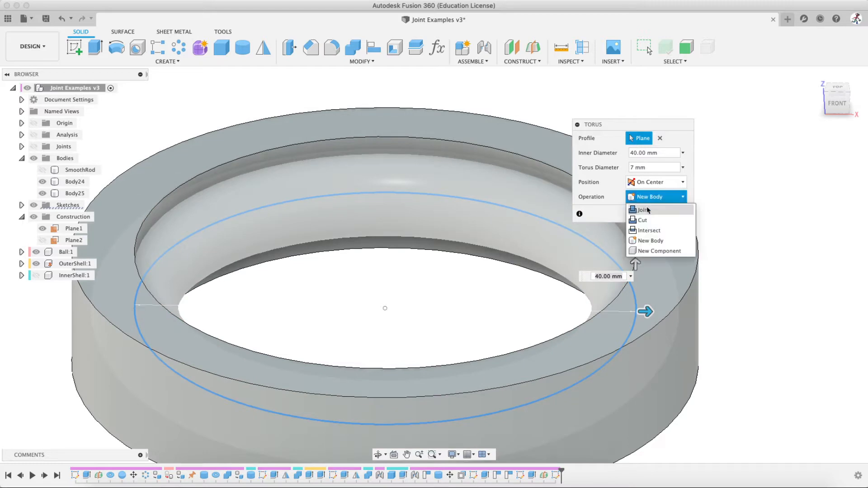
left_click(642, 222)
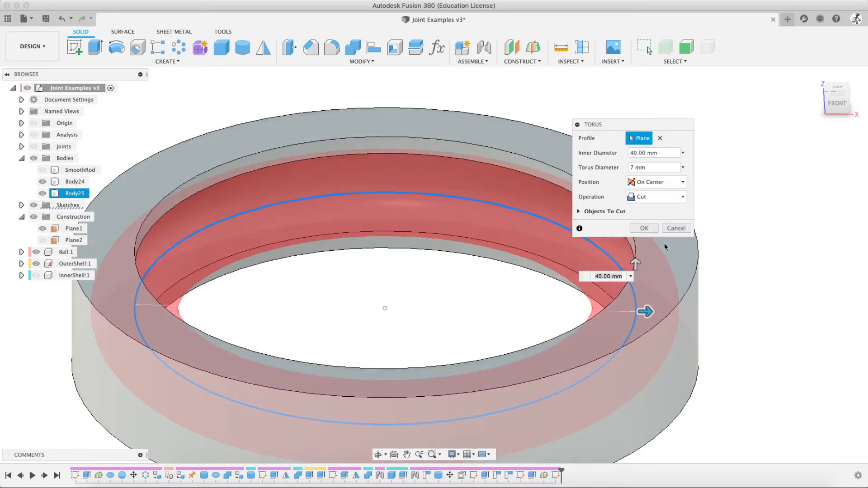
left_click(643, 228)
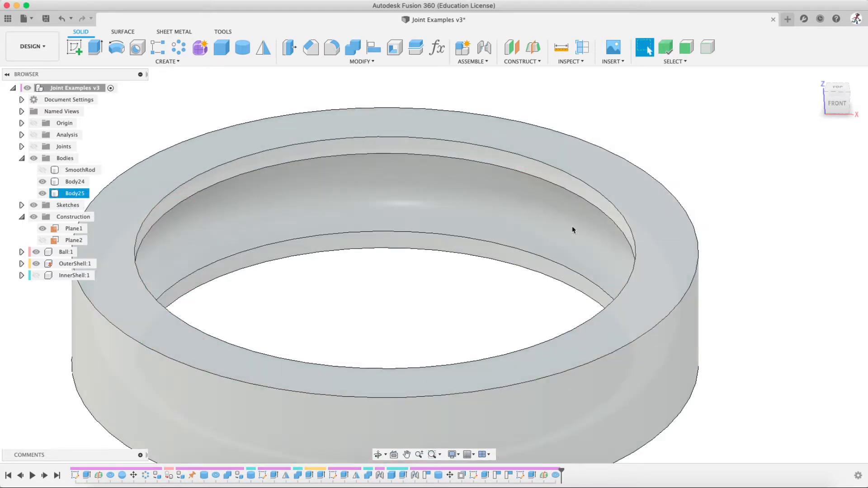
- Start a sphere on Plane2 at the new ring's mid-height, centred on the ring's centre point
middle_click_drag(484, 246, 412, 189, "shift")
scroll(486, 240, "down", 5)
scroll(422, 241, "up", 5)
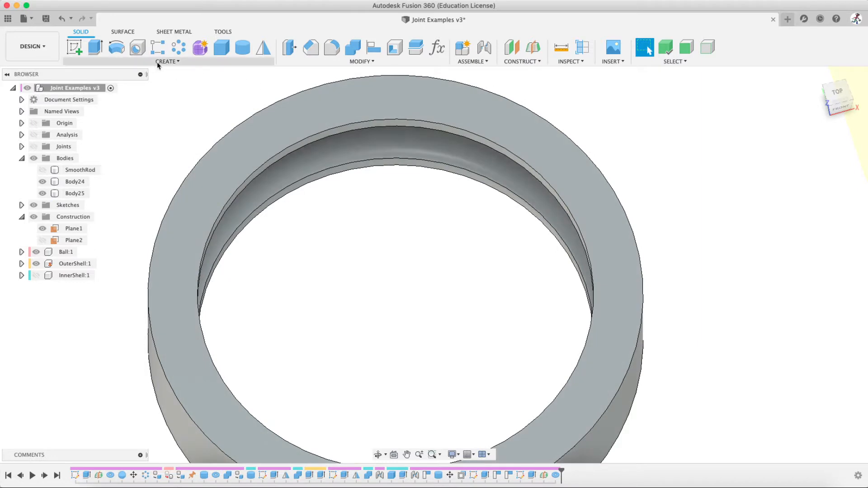
left_click(160, 63)
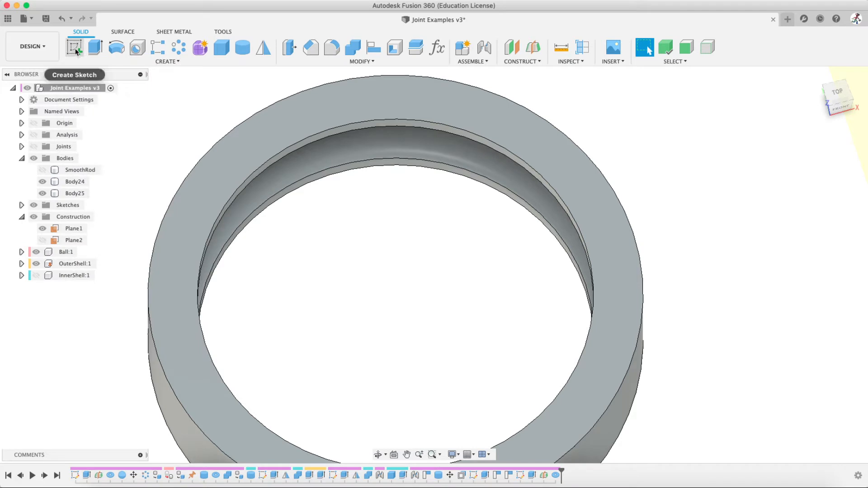
left_click(110, 62)
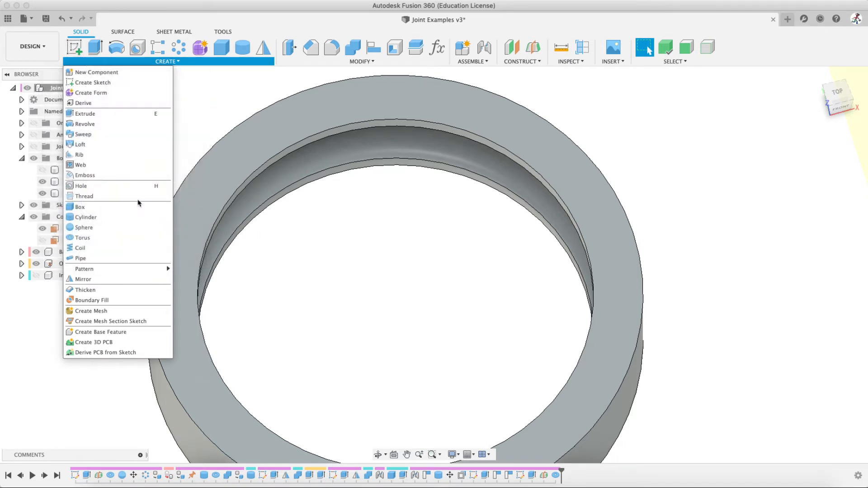
left_click(113, 232)
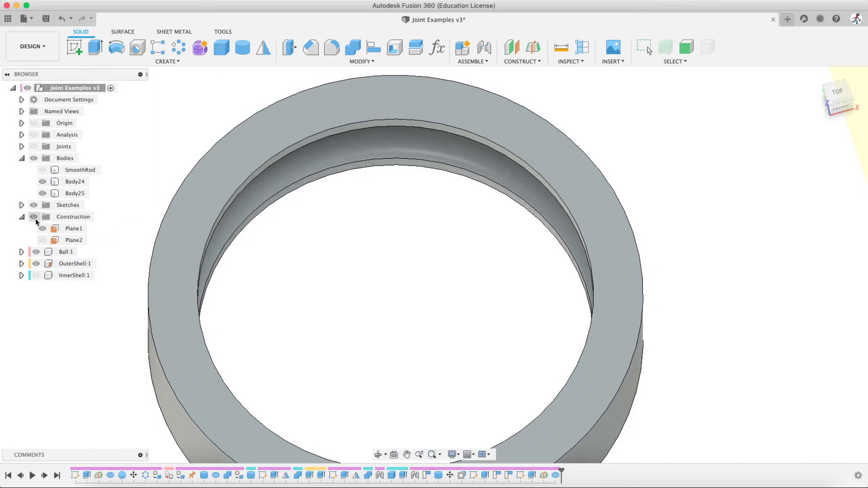
left_click(44, 243)
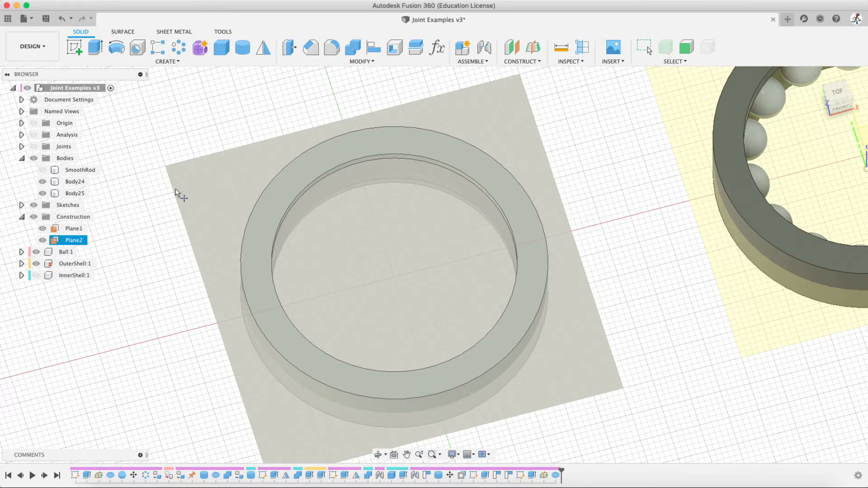
left_click(95, 243)
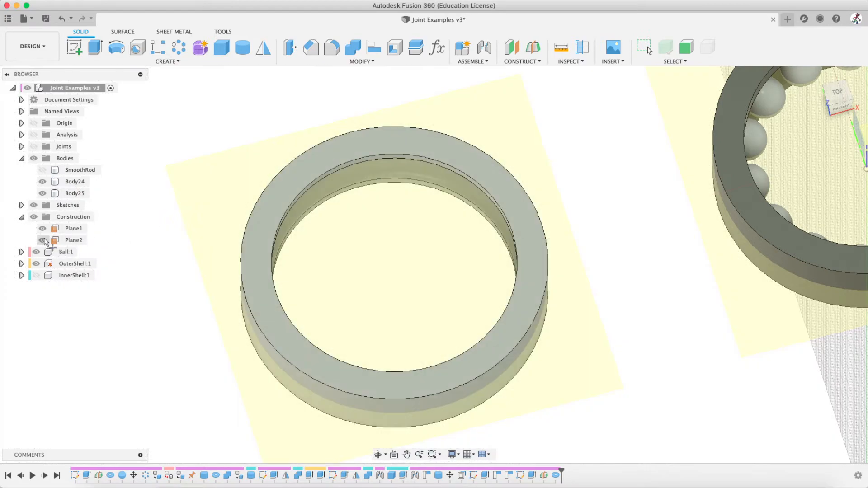
left_click(43, 242)
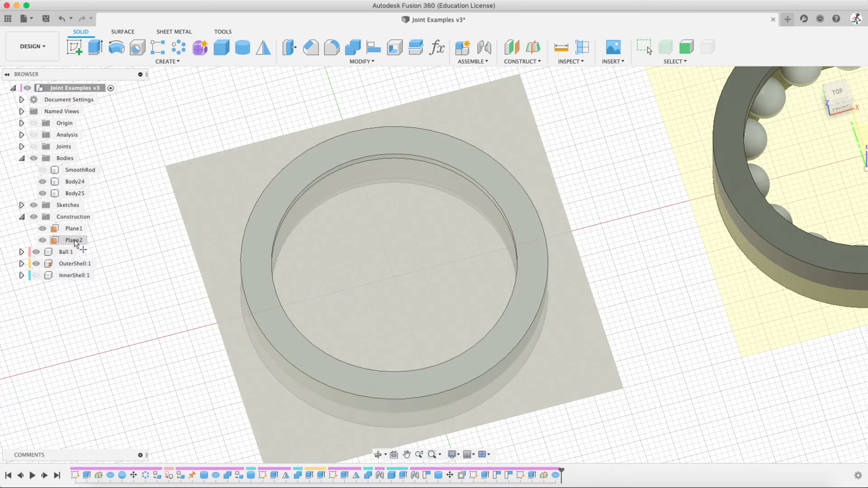
key("v")
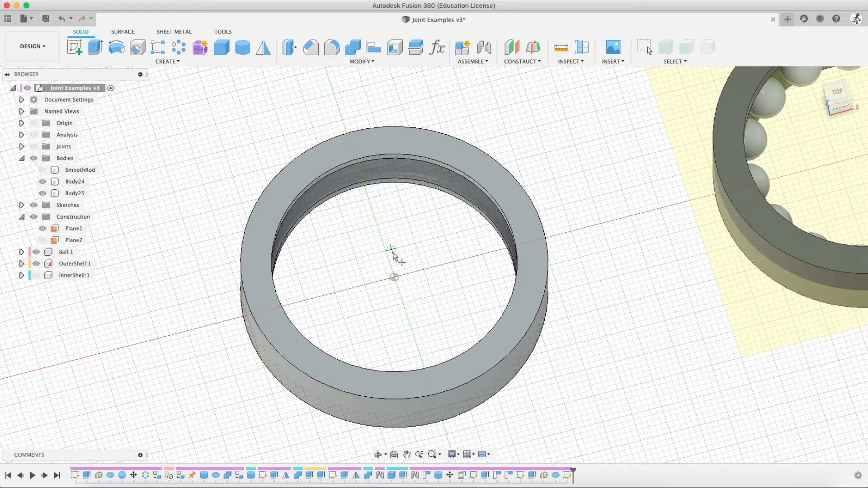
left_click(395, 278)
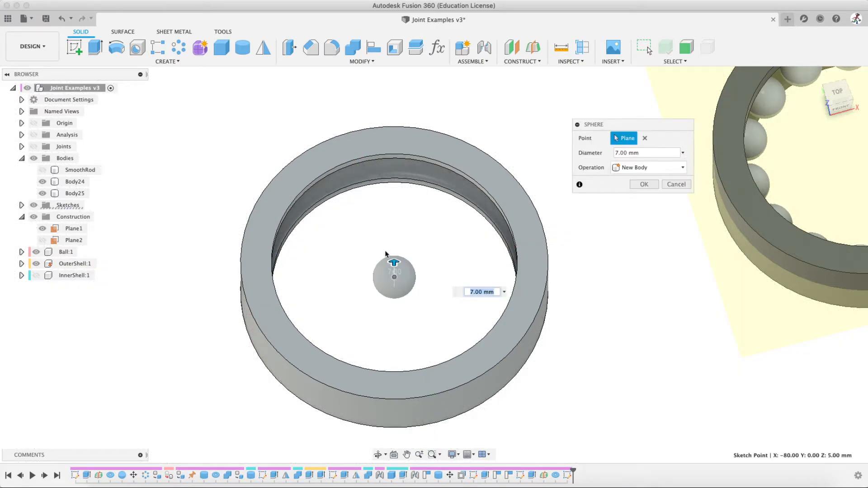
- Finish the sphere as a new body with a diameter of 7 mm
scroll(385, 253, "up", 5)
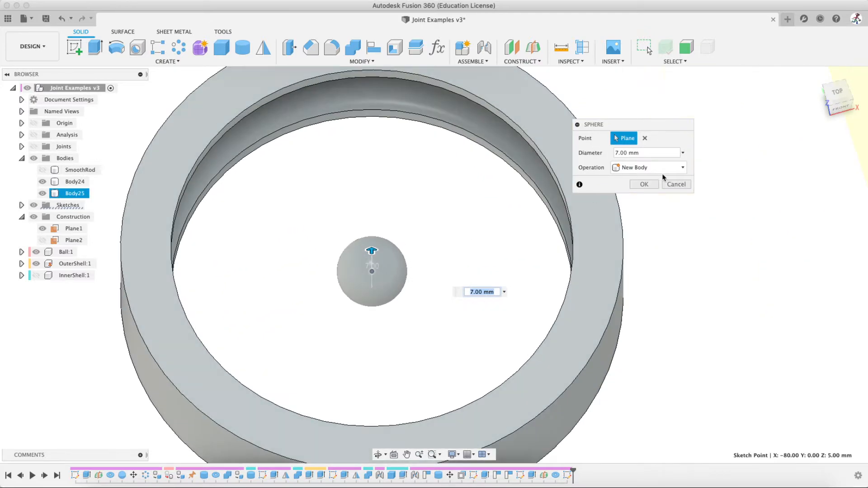
left_click(643, 156)
left_click(644, 185)
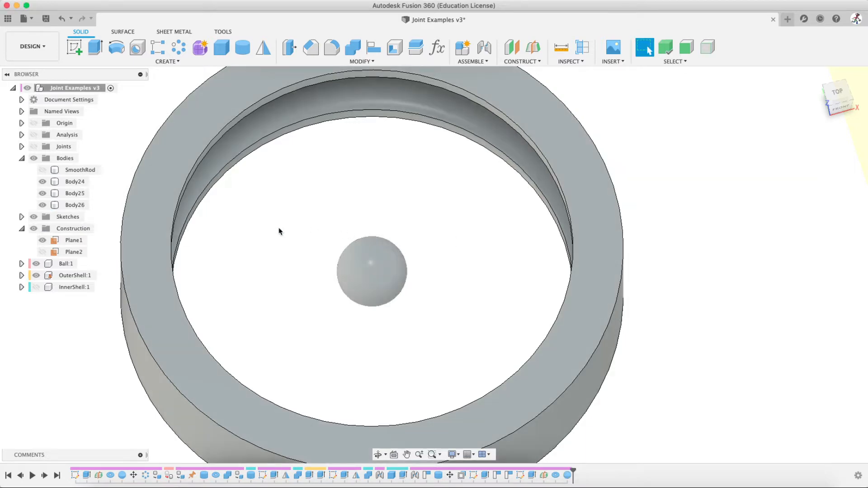
- Move the ball body 20 mm in the Y direction from the ring's centre into the groove
mouse_move(277, 232)
middle_mouse_down("shift")
mouse_move(279, 192)
mouse_move(271, 246)
middle_mouse_up("shift")
left_click(359, 303)
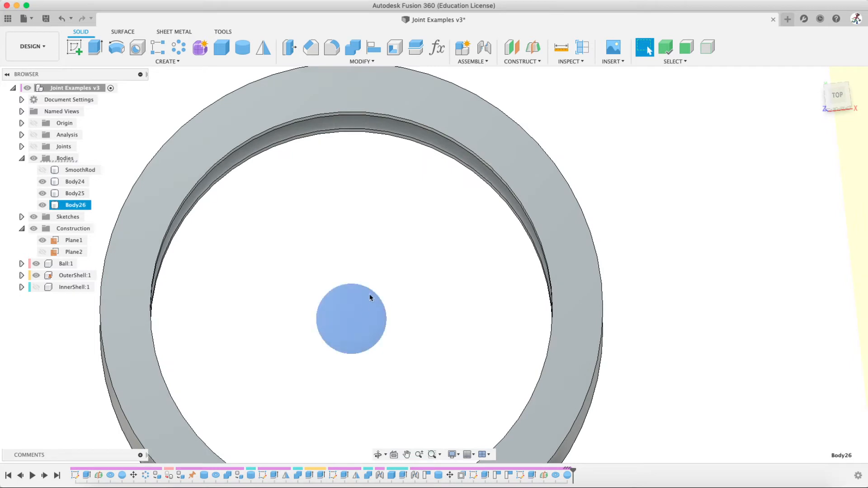
key("m")
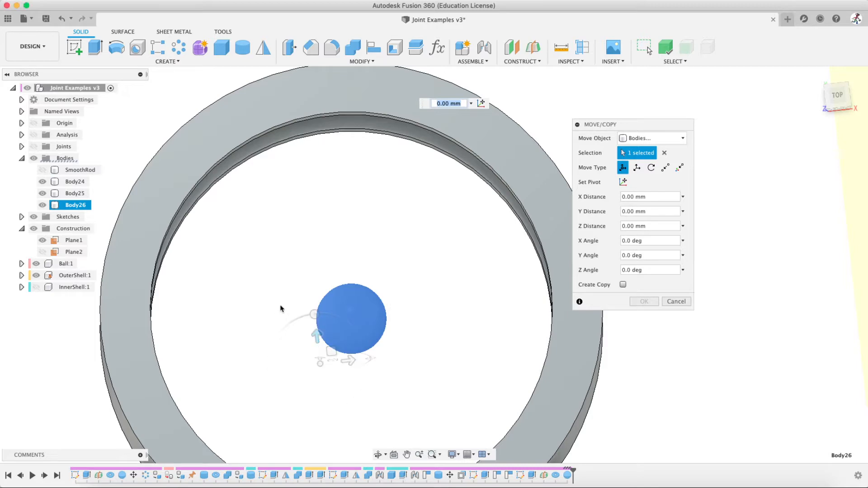
middle_click_drag(281, 308, 390, 248, "shift")
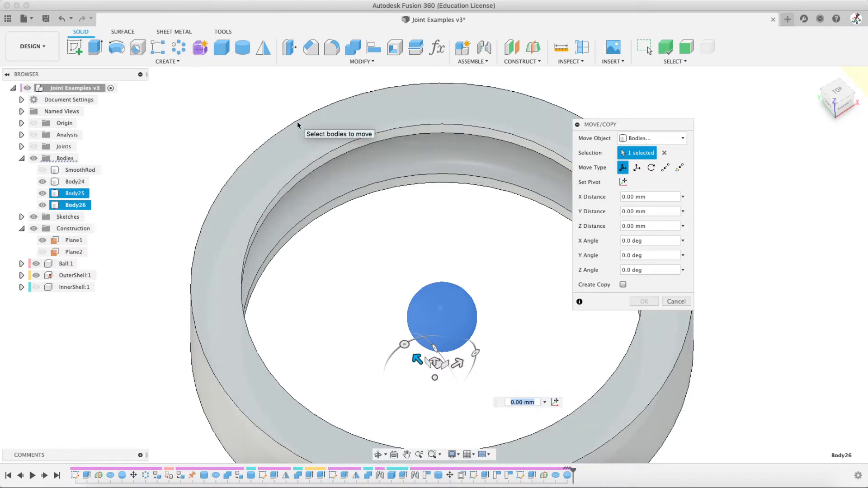
key("Return")
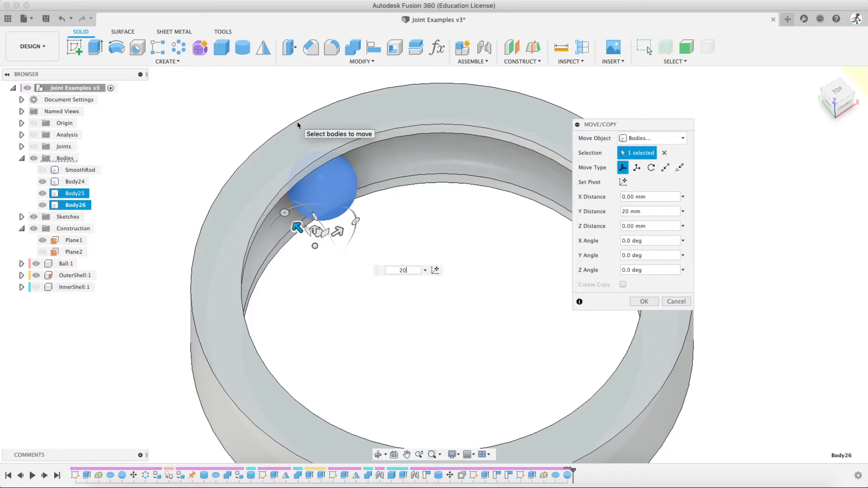
key("Return")
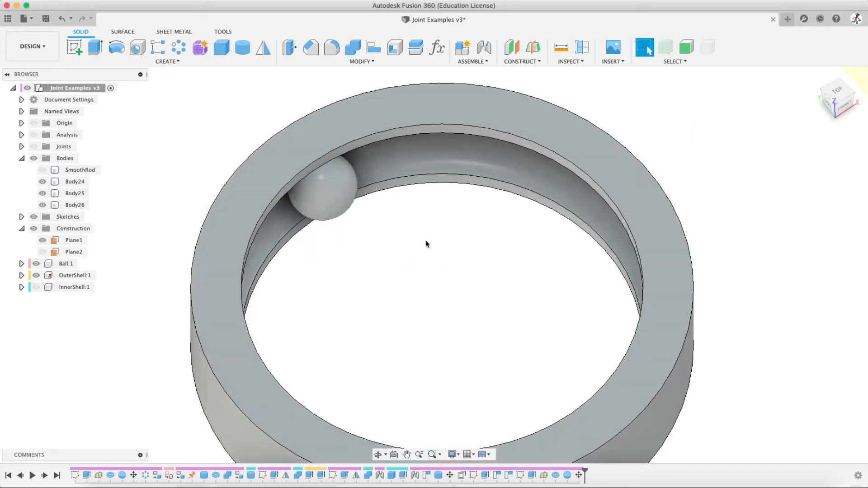
- Examine from several angles how the ball sits in the outer ring's groove
scroll(313, 212, "down", 3)
scroll(313, 212, "up", 5)
middle_click_drag(319, 219, 333, 258, "shift")
scroll(339, 262, "down", 5)
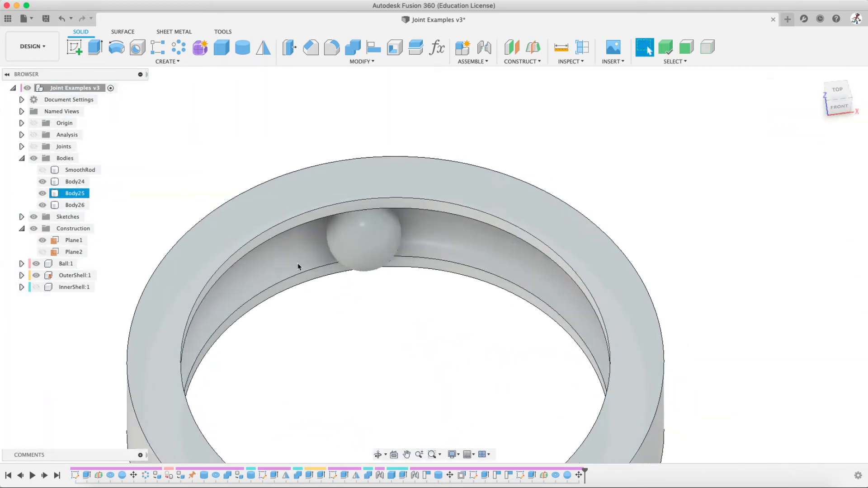
scroll(299, 268, "up", 7)
middle_click_drag(375, 227, 287, 266, "shift")
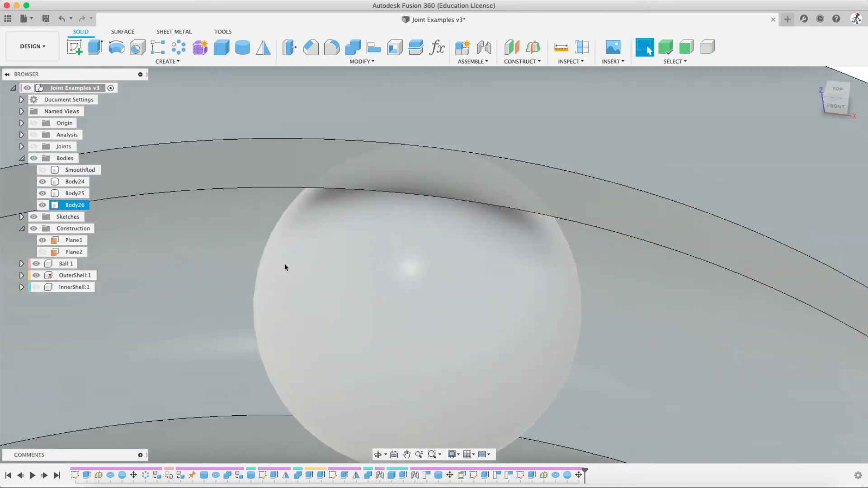
scroll(292, 267, "down", 4)
scroll(292, 270, "down", 5)
scroll(326, 223, "up", 4)
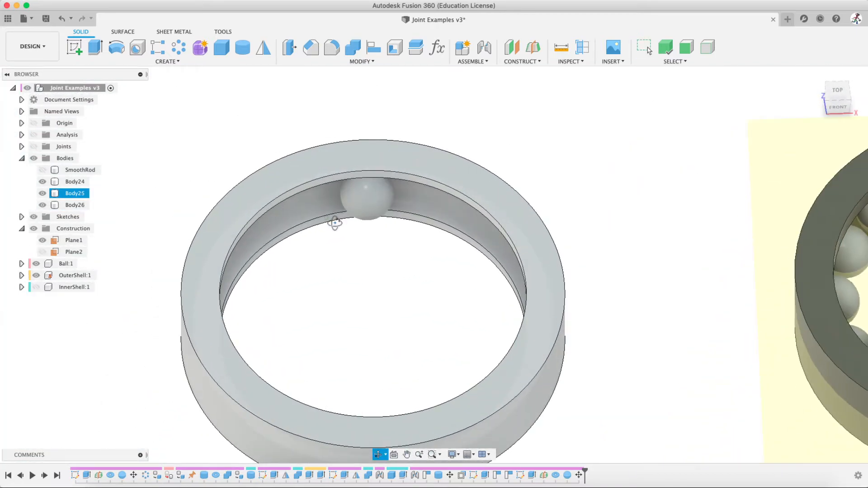
scroll(357, 189, "down", 3)
scroll(361, 194, "up", 10)
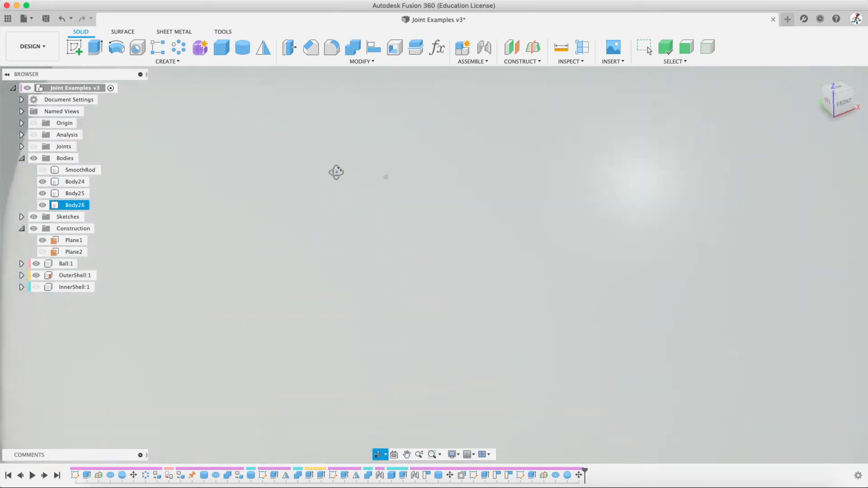
scroll(321, 181, "down", 4)
scroll(321, 183, "down", 3)
middle_click_drag(329, 180, 416, 200, "shift")
left_click(403, 213)
scroll(393, 229, "down", 3)
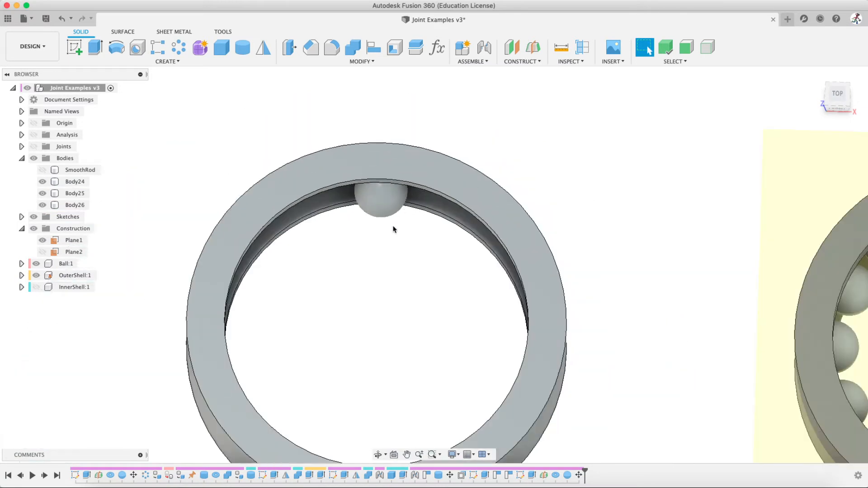
middle_click_drag(393, 229, 372, 217)
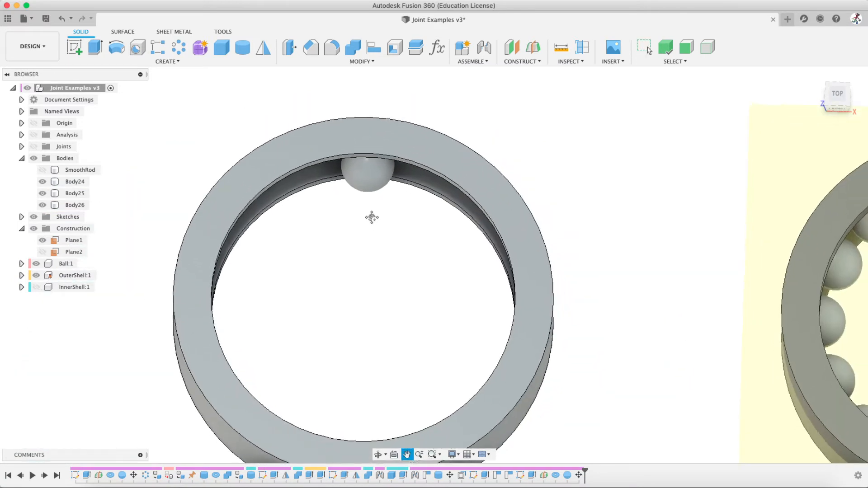
left_click(576, 63)
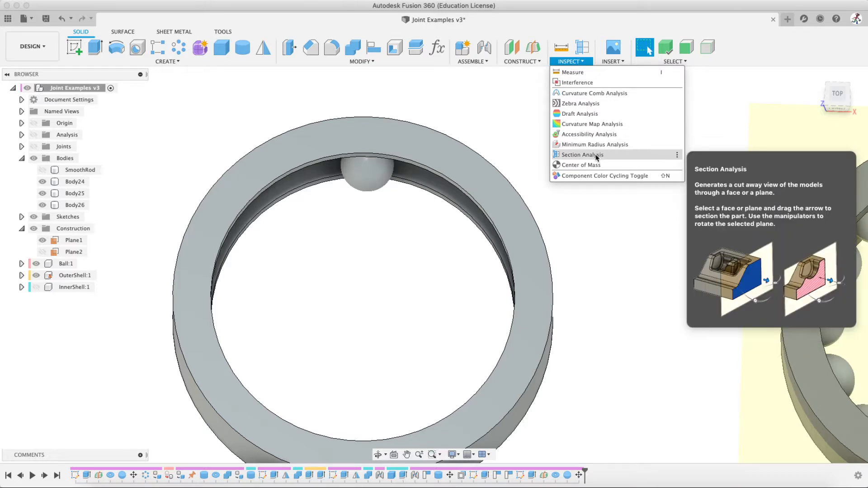
left_click(678, 155)
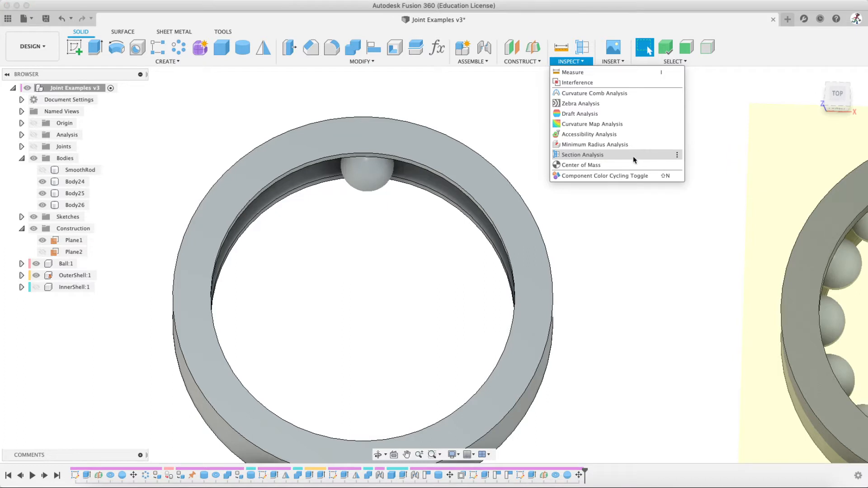
left_click(582, 46)
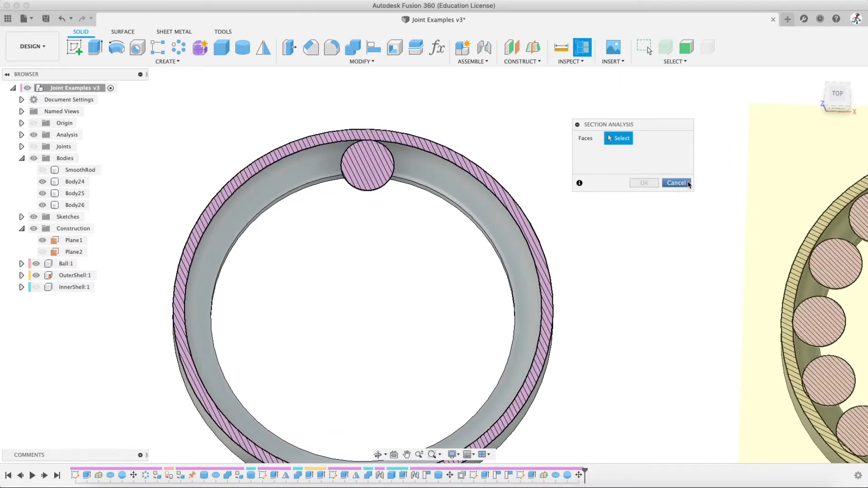
left_click(676, 183)
- Delete the existing section analysis Section1
left_click(21, 135)
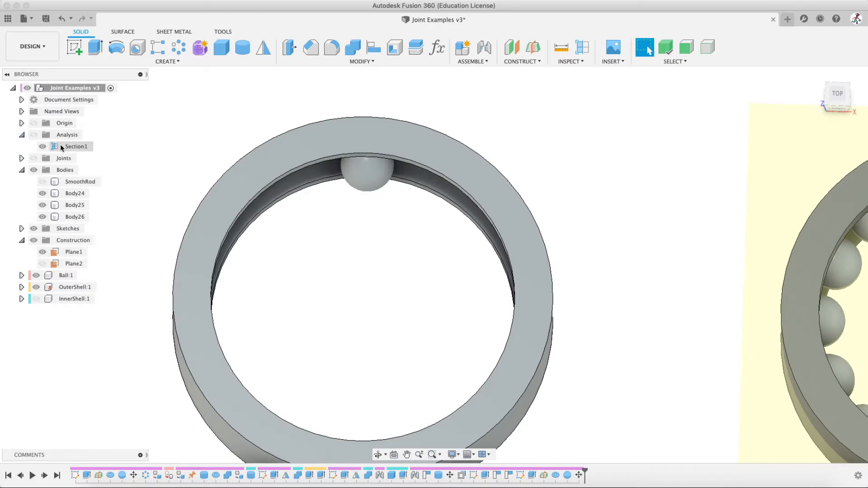
right_click(62, 148)
left_click(82, 177)
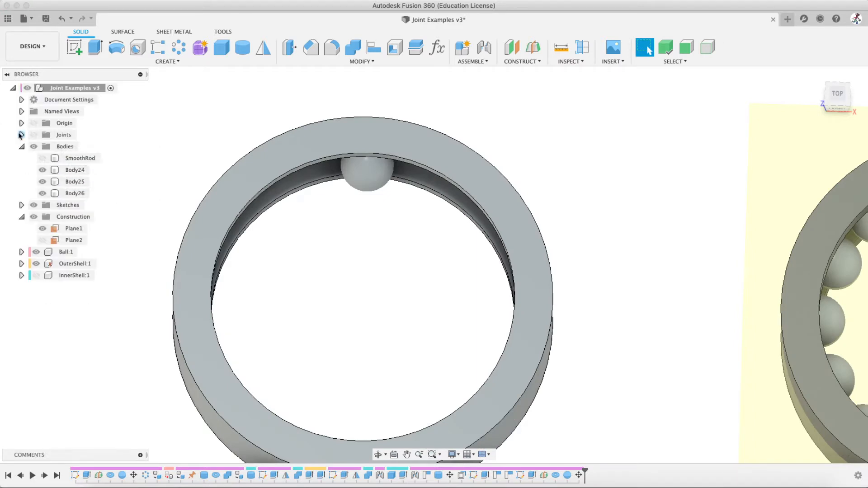
- Create a section analysis from the new ring's upper face with a Y distance of -5 mm, cutting through the ring and ball
left_click(582, 45)
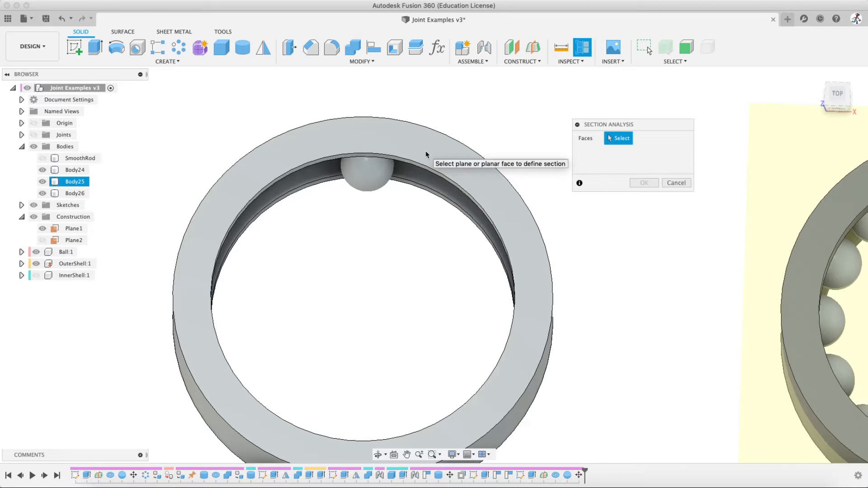
scroll(430, 213, "down", 3)
scroll(413, 178, "up", 5)
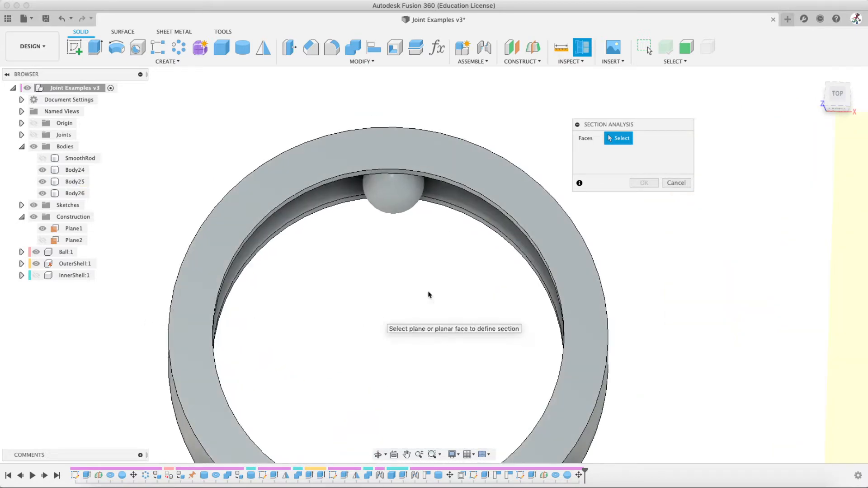
left_click(457, 172)
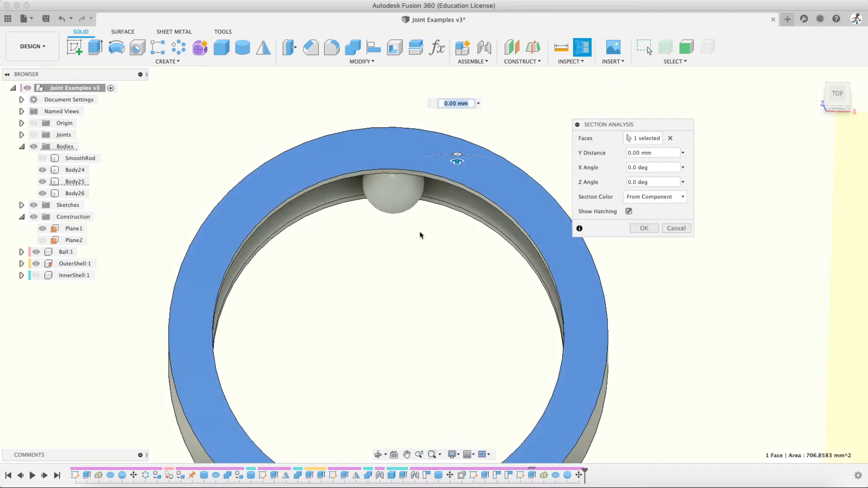
middle_click_drag(405, 245, 440, 223, "shift")
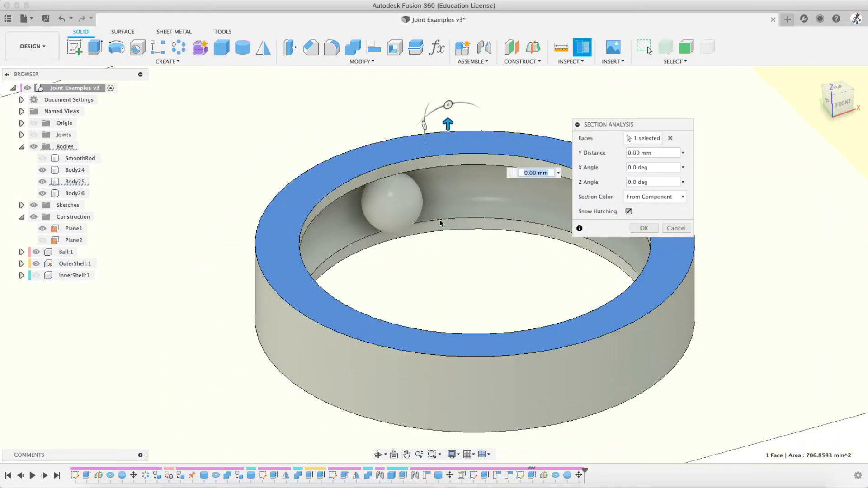
left_click_drag(449, 124, 449, 131)
middle_click_drag(397, 181, 391, 197, "shift")
left_click_drag(447, 150, 448, 170)
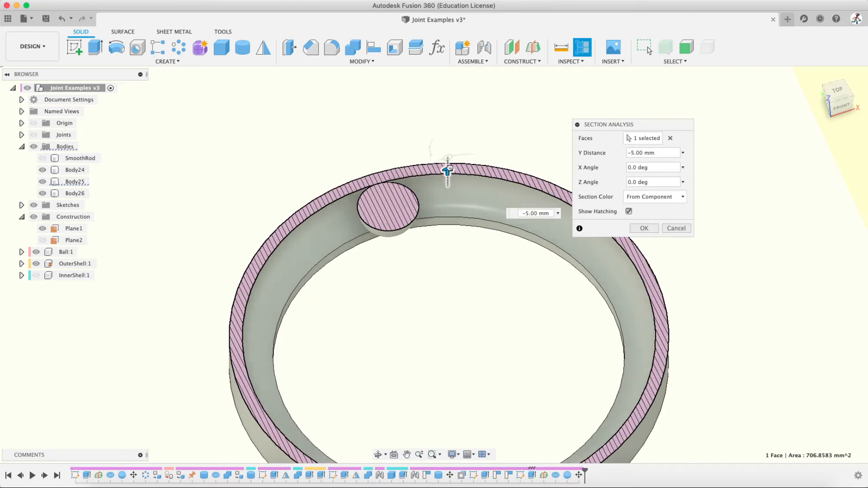
middle_click_drag(388, 207, 362, 228, "shift")
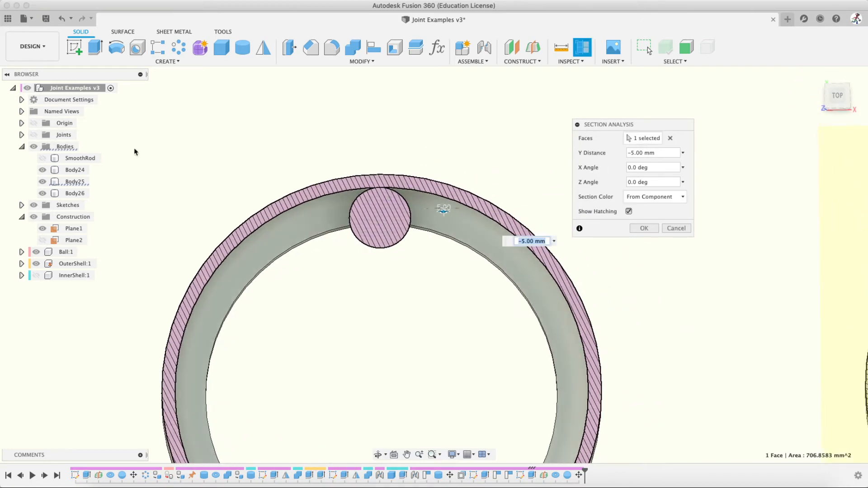
left_click(648, 228)
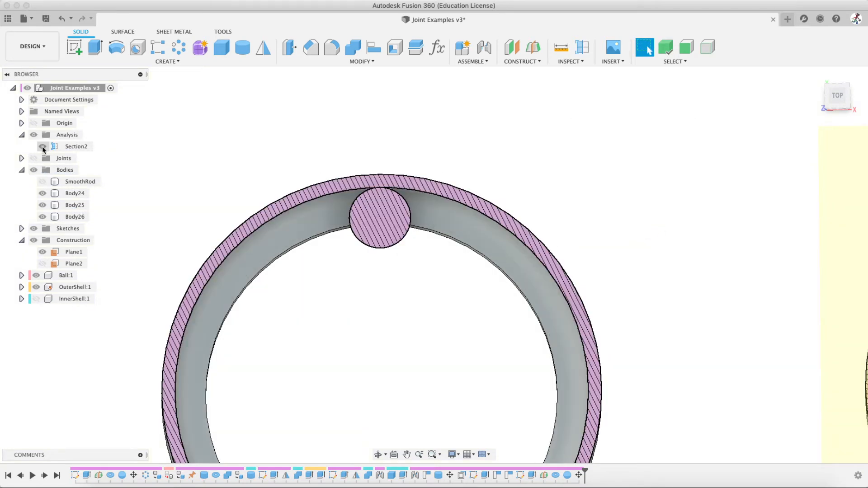
left_click(74, 205)
scroll(397, 196, "down", 5)
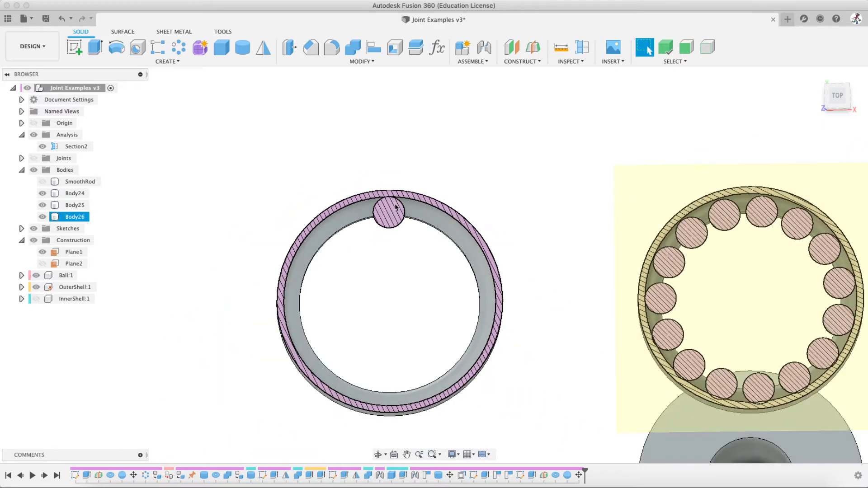
- Examine up close in the horizontal section how the ball contacts the groove wall of the new ring
scroll(395, 198, "up", 10)
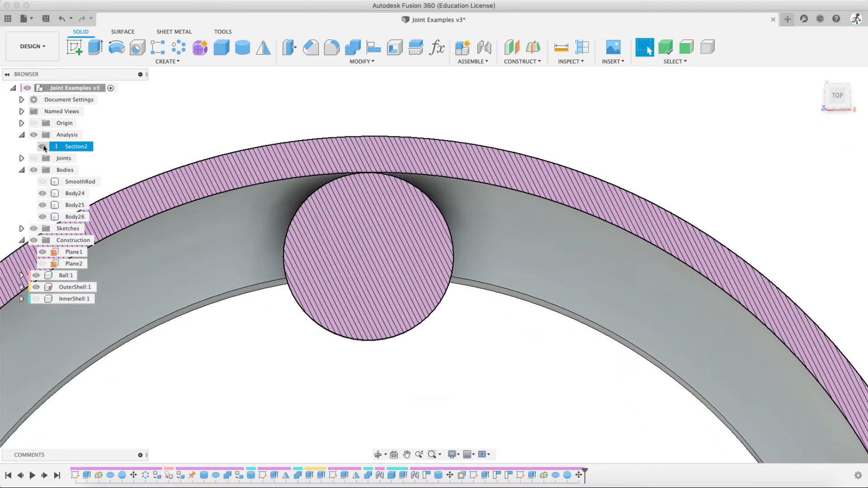
middle_click_drag(334, 240, 387, 181, "shift")
mouse_move(305, 211)
middle_mouse_down("shift")
mouse_move(228, 139)
mouse_move(343, 254)
mouse_move(322, 210)
middle_mouse_up("shift")
scroll(322, 209, "up", 5)
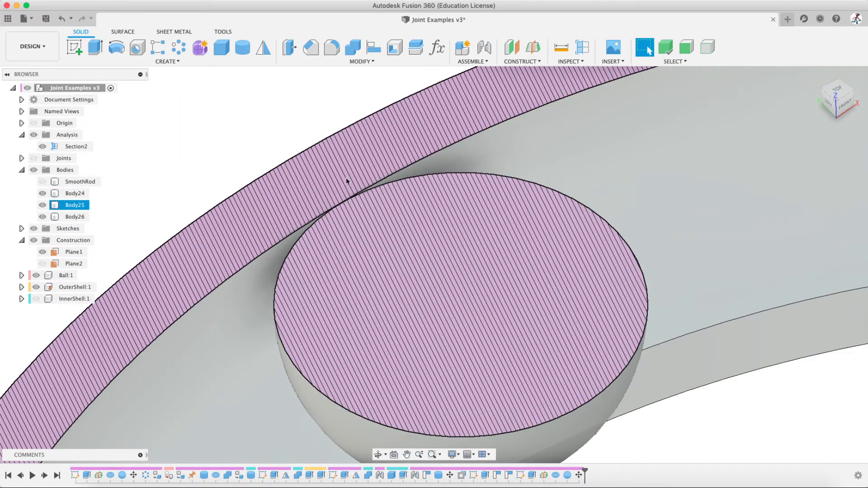
middle_click_drag(349, 182, 404, 216, "shift")
scroll(407, 217, "up", 6)
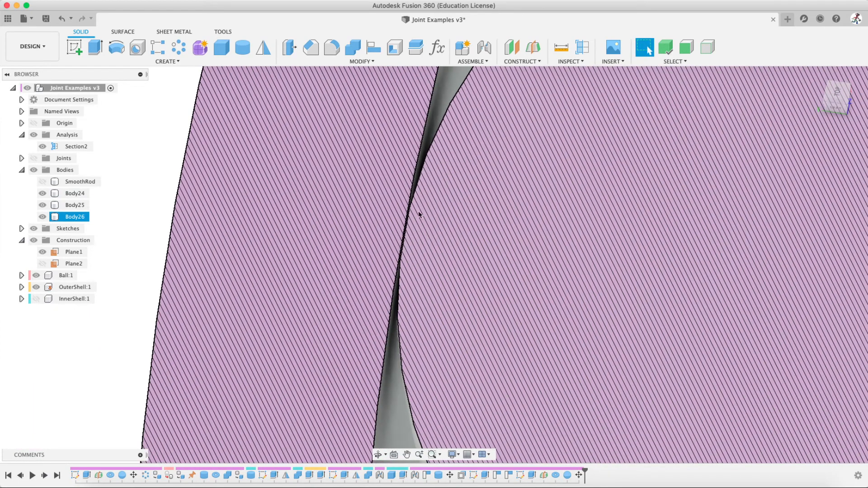
scroll(402, 247, "down", 8)
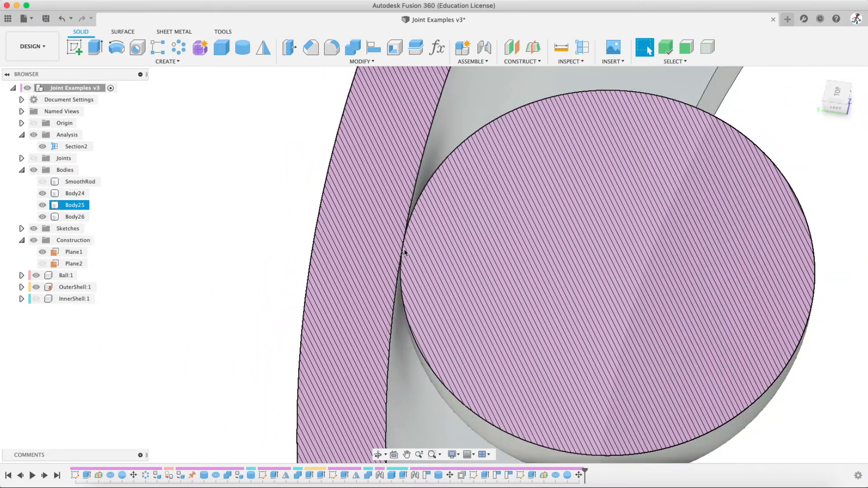
middle_click_drag(409, 251, 385, 266, "shift")
scroll(390, 246, "down", 3)
scroll(392, 251, "up", 7)
scroll(394, 259, "down", 5)
scroll(395, 262, "down", 3)
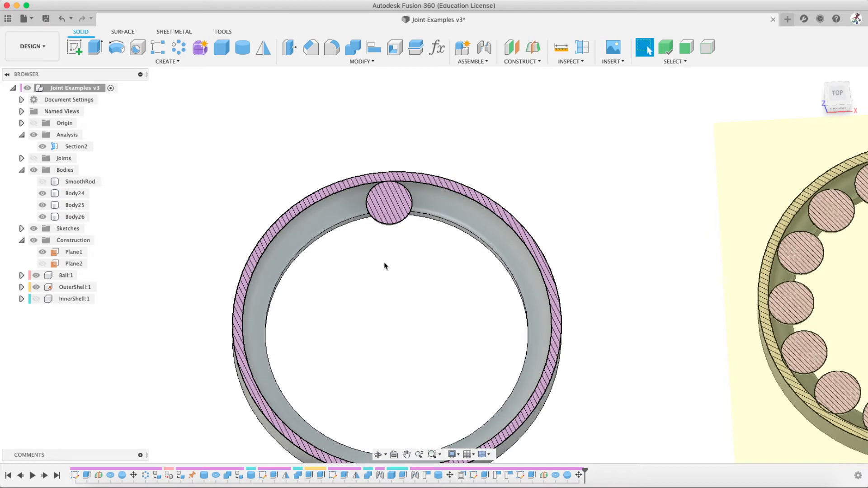
- Hide Section2 and Plane1, and create a section analysis from the YZ plane at a Y distance of -80 mm through the new ring and ball
left_click(42, 147)
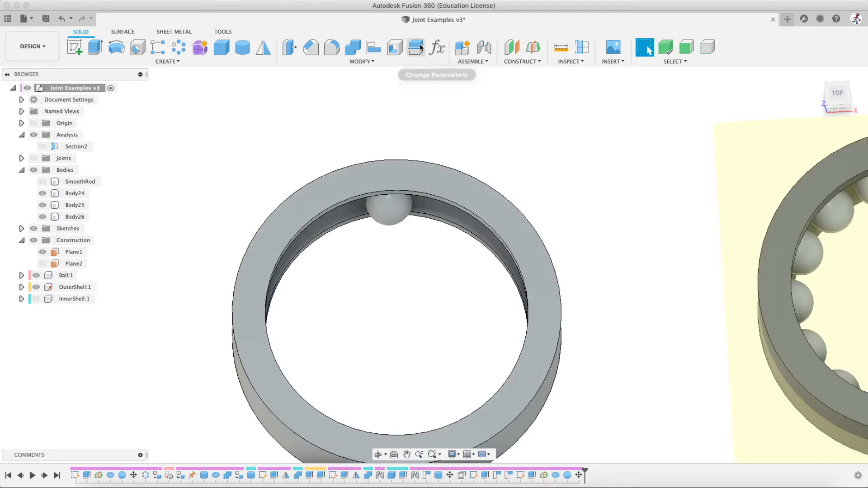
left_click(583, 47)
middle_click_drag(452, 232, 293, 222, "shift")
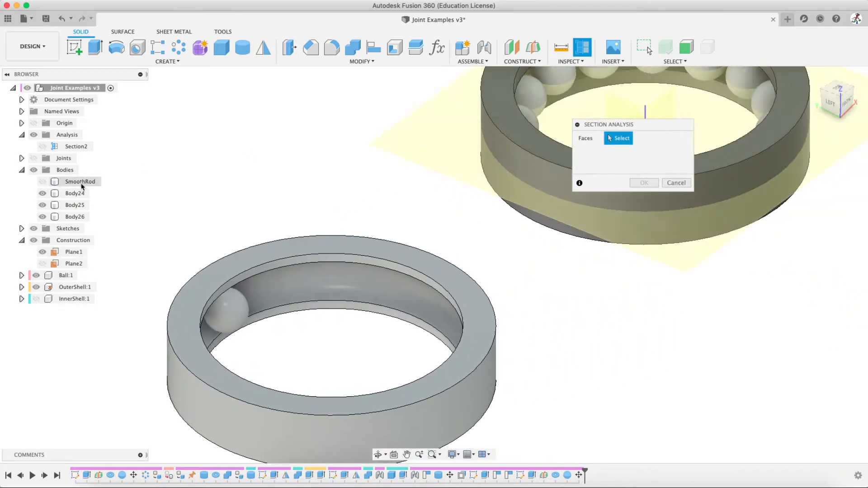
left_click(43, 252)
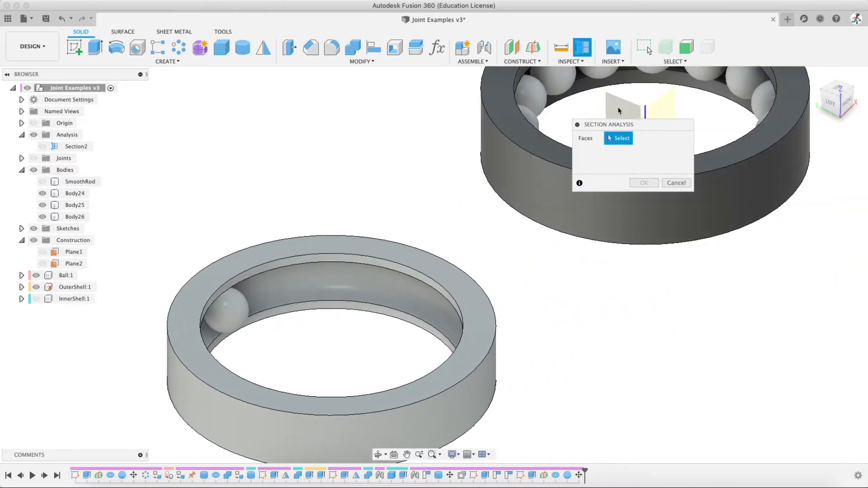
middle_click_drag(608, 108, 399, 184)
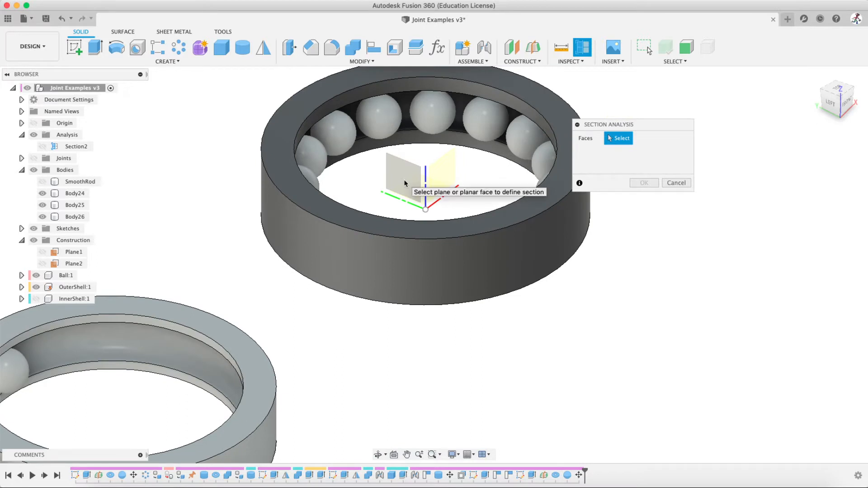
left_click(405, 182)
scroll(344, 239, "up", 3)
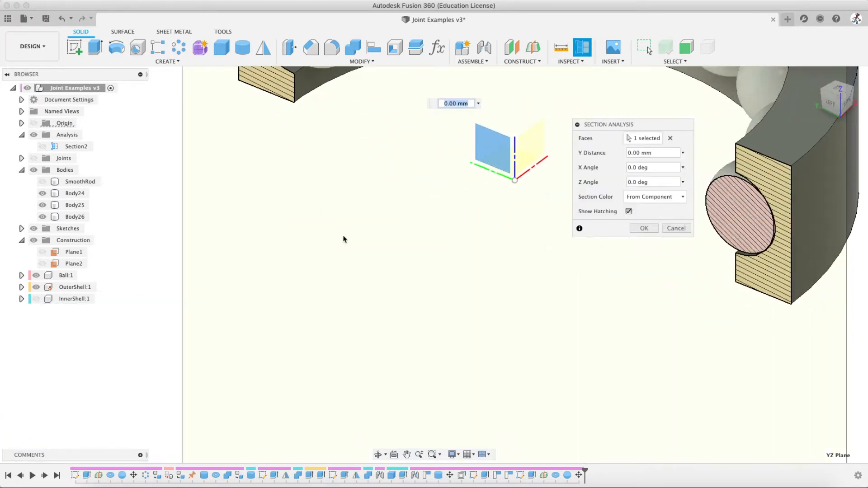
scroll(349, 238, "down", 8)
middle_click_drag(420, 190, 543, 125)
left_click_drag(542, 125, 412, 211)
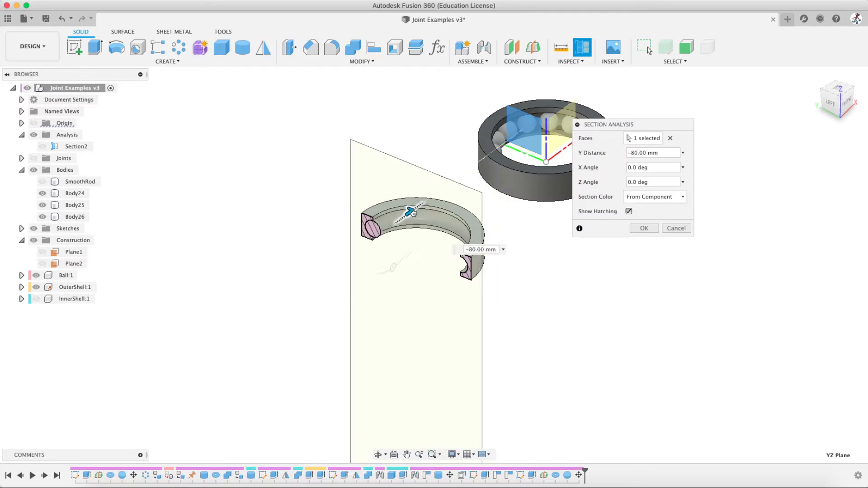
scroll(379, 197, "up", 10)
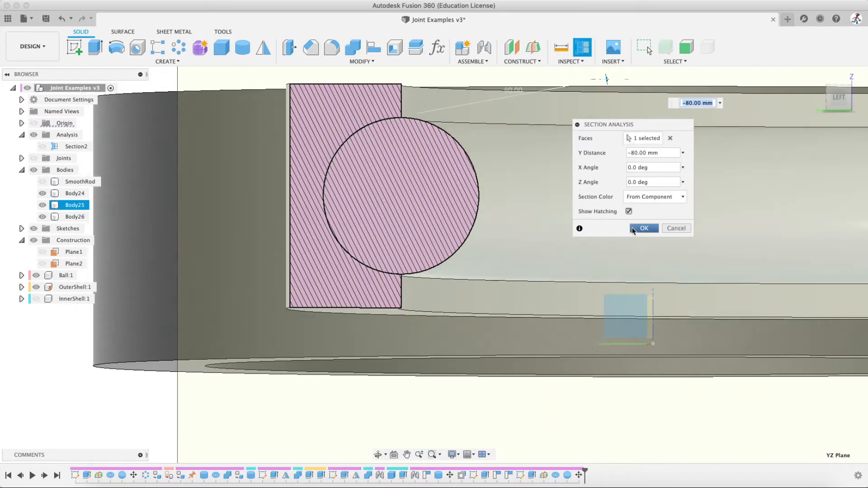
left_click(644, 229)
- Inspect the vertically cut ring and ball, and hide the section analysis Section3
middle_click_drag(587, 217, 494, 213, "shift")
scroll(493, 215, "down", 8)
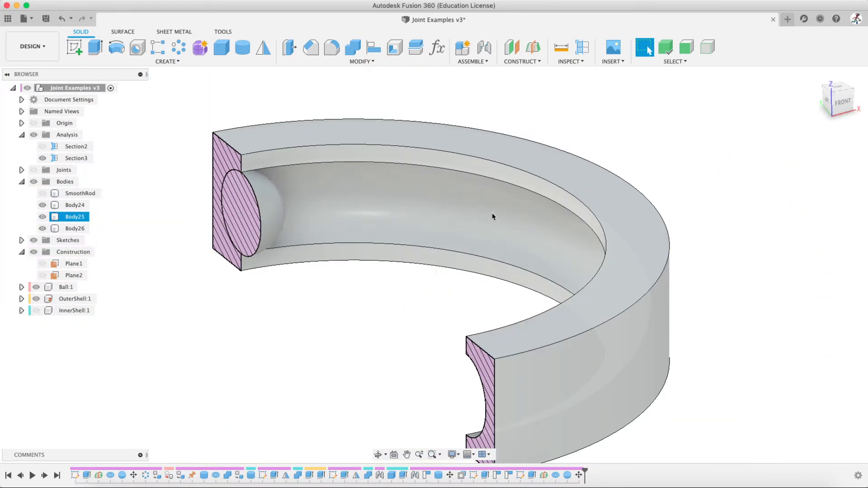
left_click(42, 158)
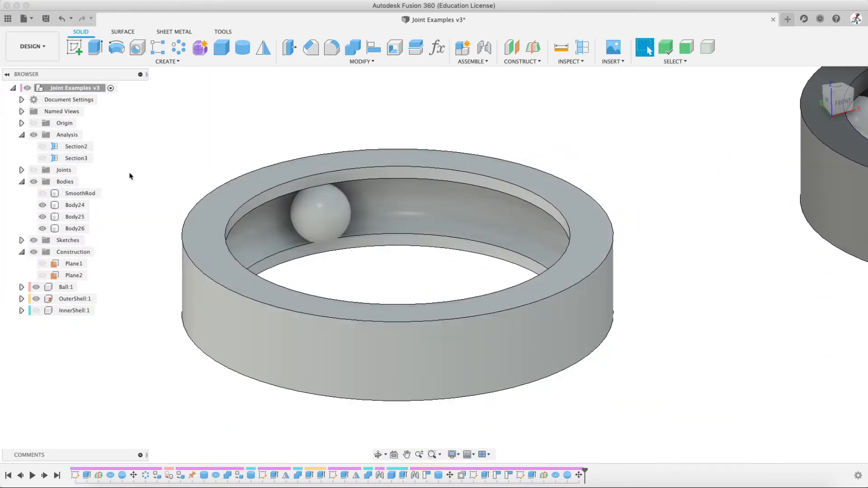
middle_click_drag(379, 206, 382, 149, "shift")
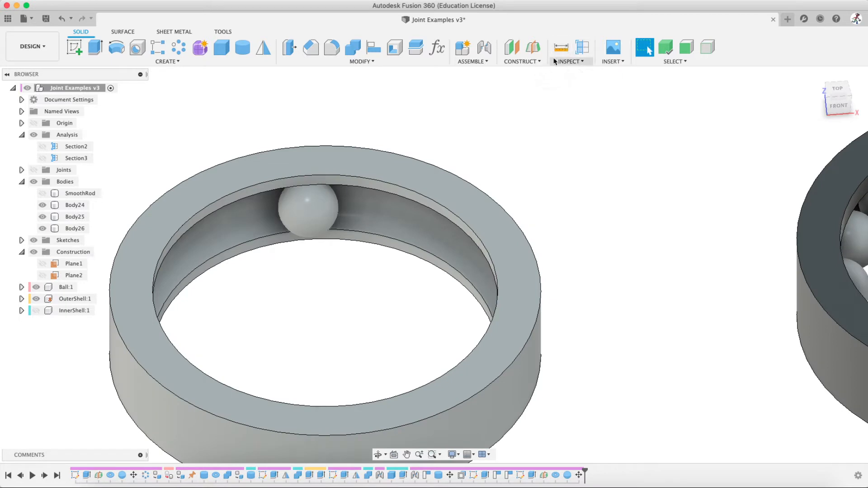
left_click(348, 167)
middle_click_drag(349, 167, 432, 175, "shift")
left_click(432, 174)
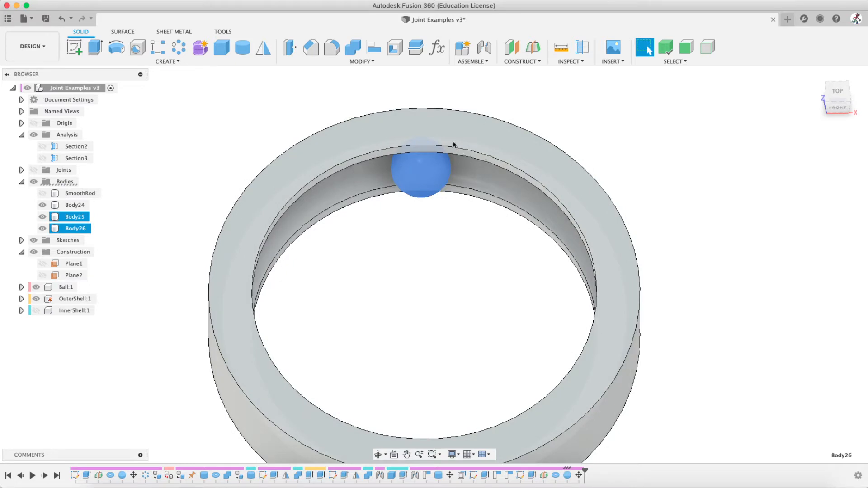
left_click(223, 158)
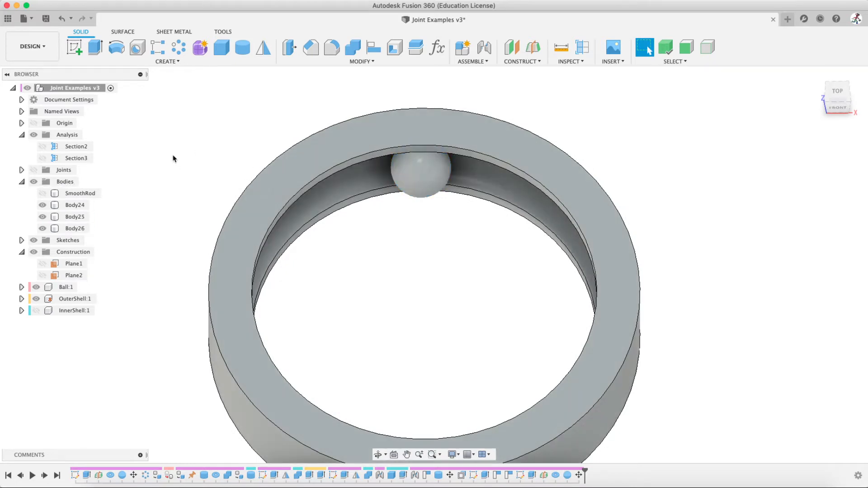
left_click(75, 229)
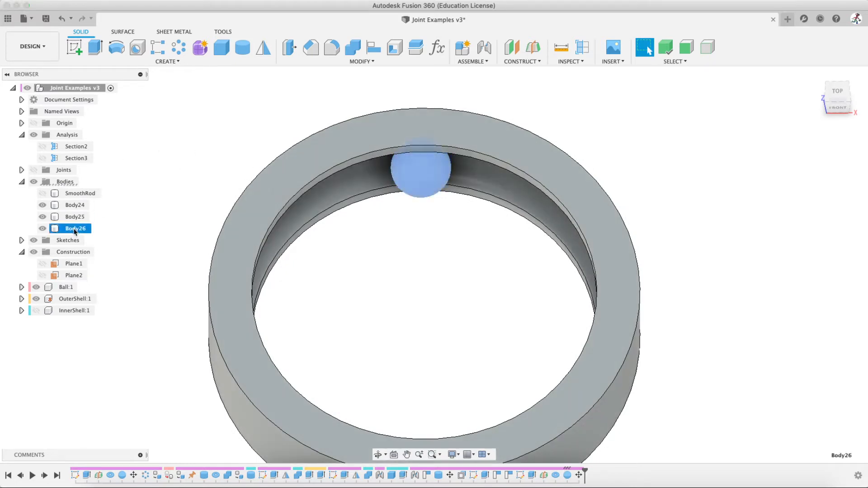
left_click(74, 230)
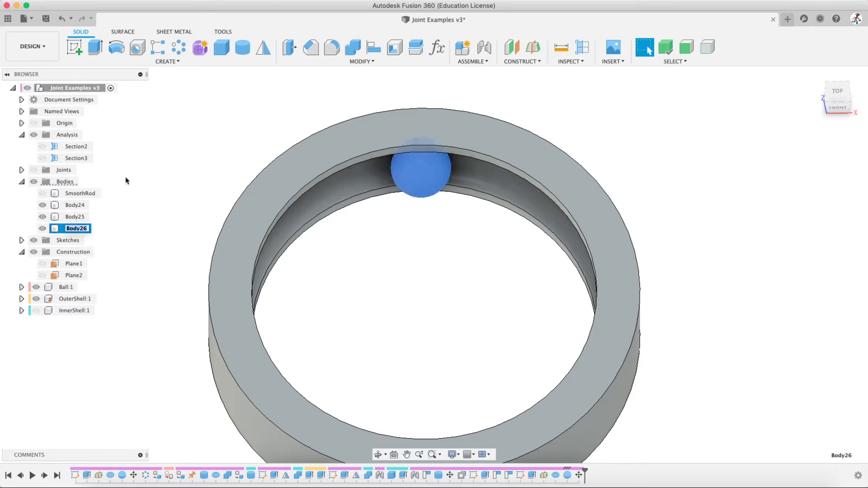
left_click(180, 172)
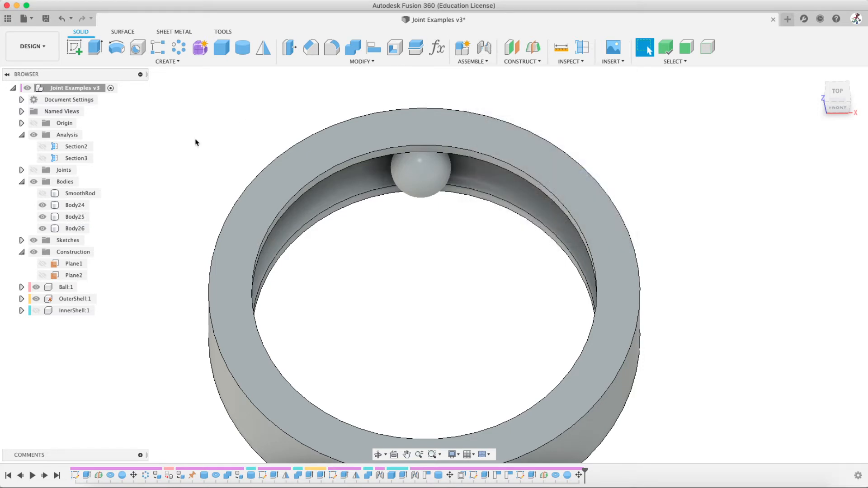
- Rename the ball body Body26 as Ball1 and create a component from it
double_click(77, 228)
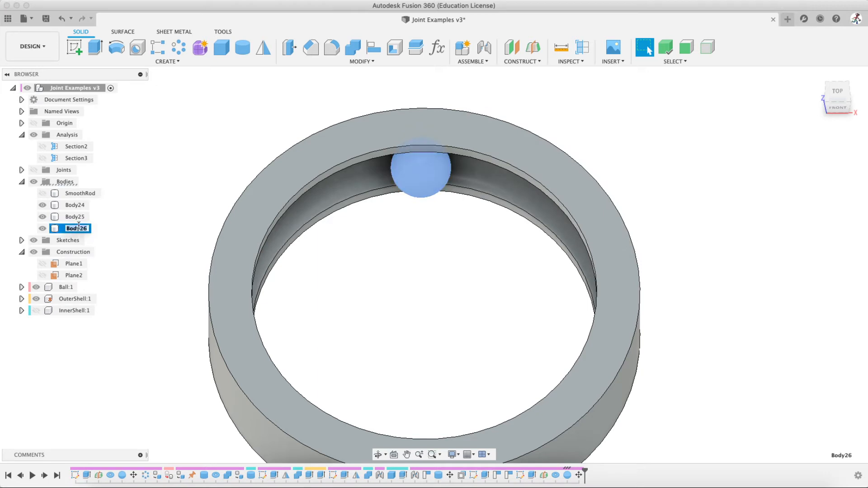
type("Ball1")
key("Return")
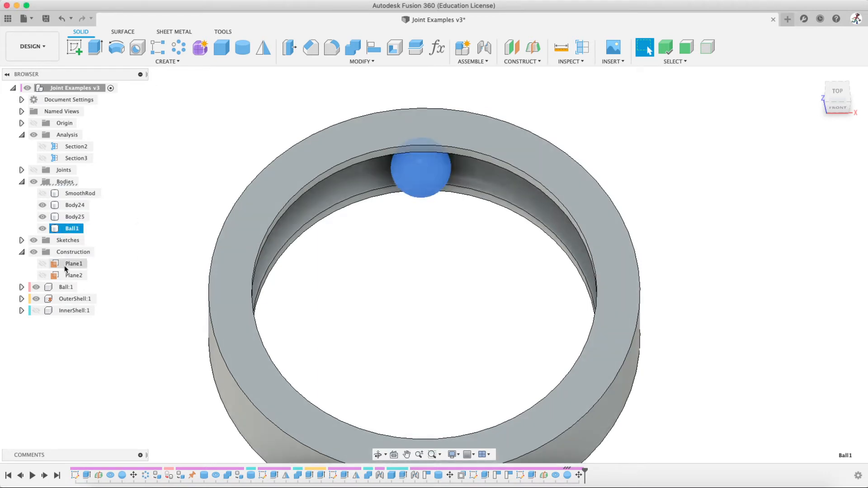
right_click(72, 229)
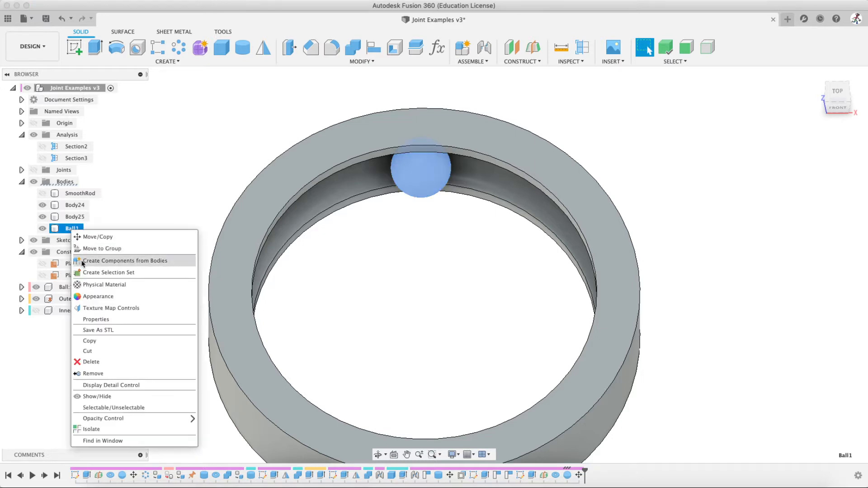
left_click(83, 261)
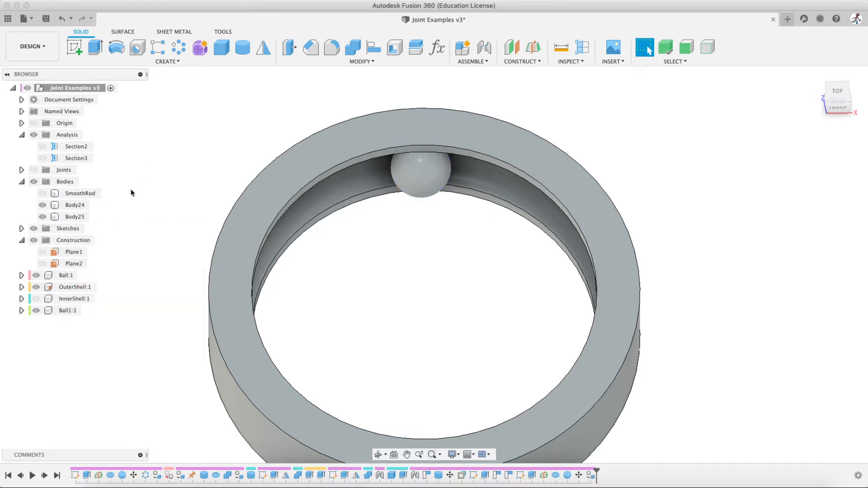
right_click(76, 218)
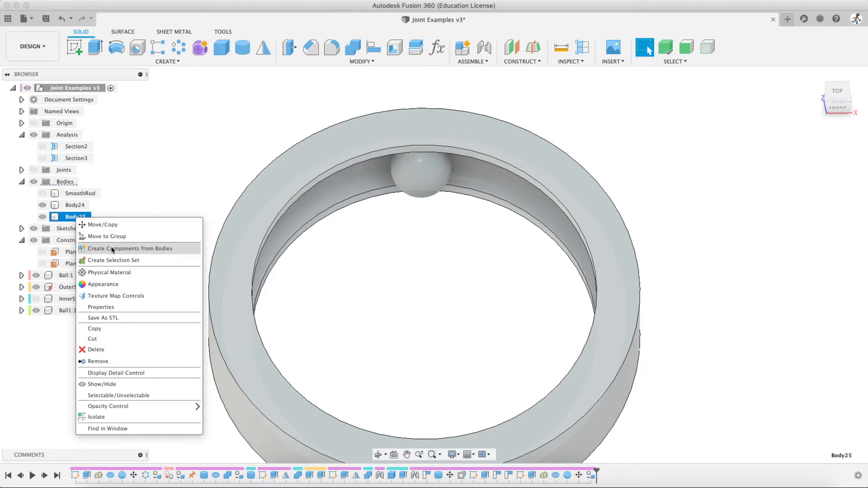
key("Escape")
right_click(419, 189)
key("Escape")
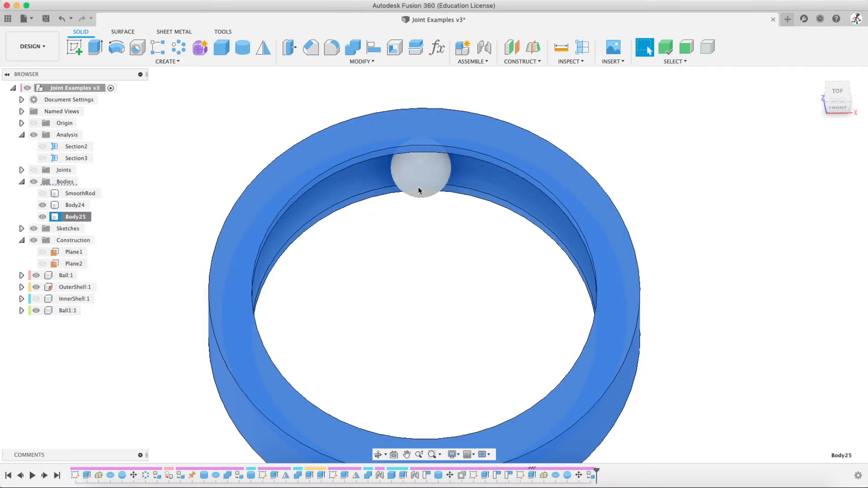
key("Escape")
left_click(420, 192)
right_click(420, 174)
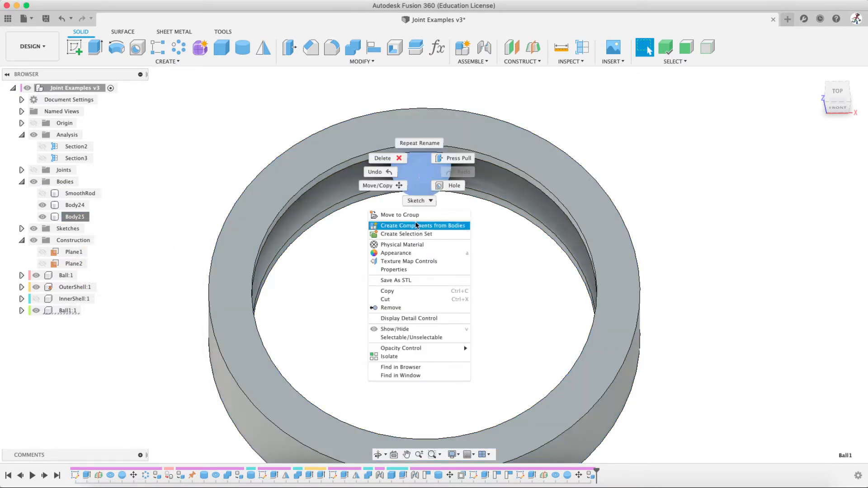
key("Escape")
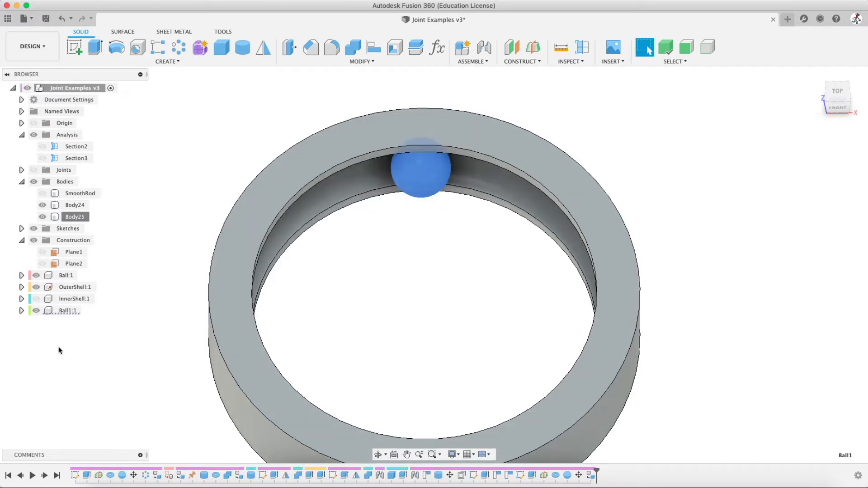
- Expand the Ball1:1 component and its bodies folder to show the ball body inside
left_click(21, 311)
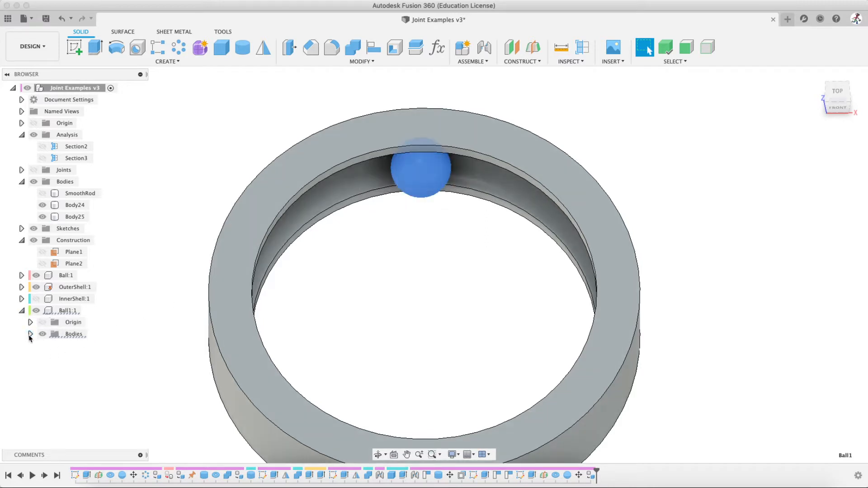
left_click(30, 335)
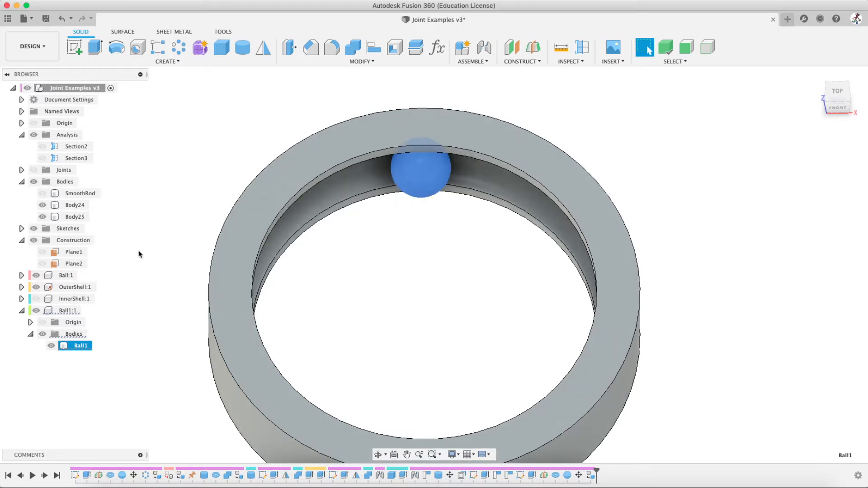
left_click(179, 47)
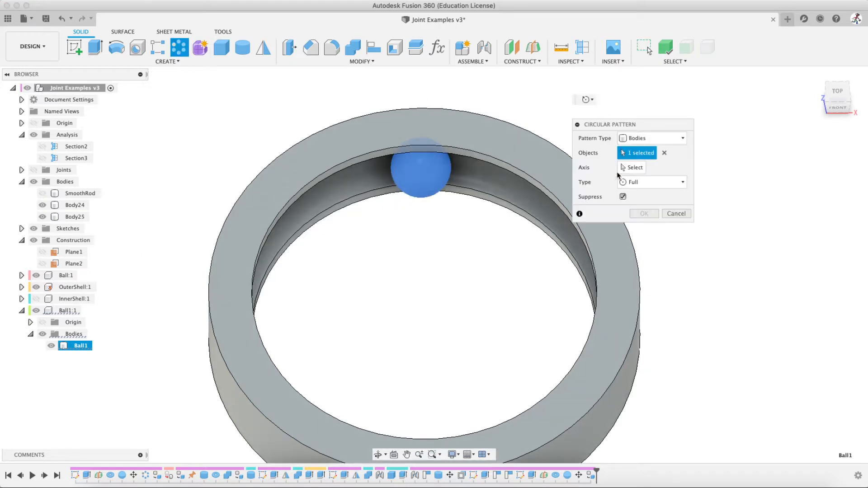
left_click(631, 168)
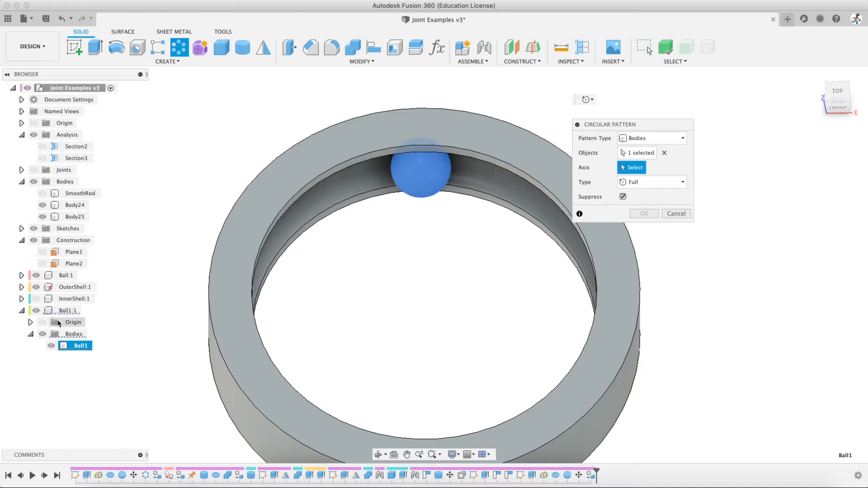
left_click(674, 213)
left_click(161, 62)
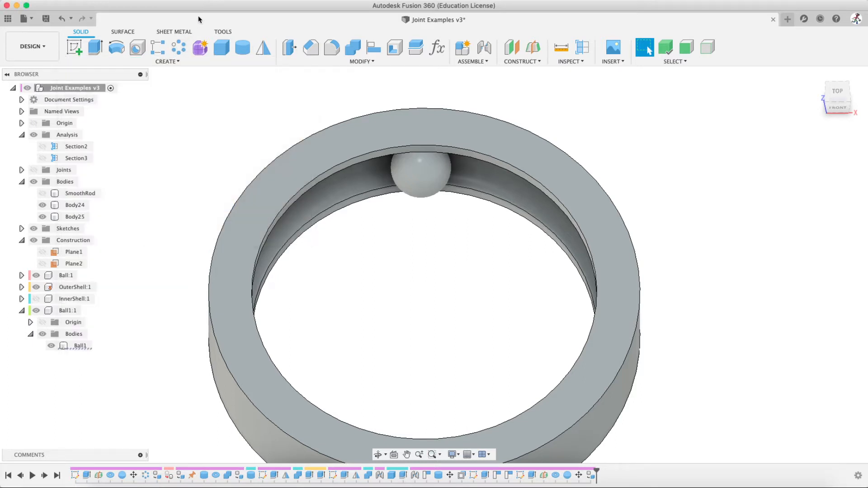
- Start a circular pattern with the Bodies pattern type and select the Ball1 body as its object
left_click(178, 46)
left_click(413, 171)
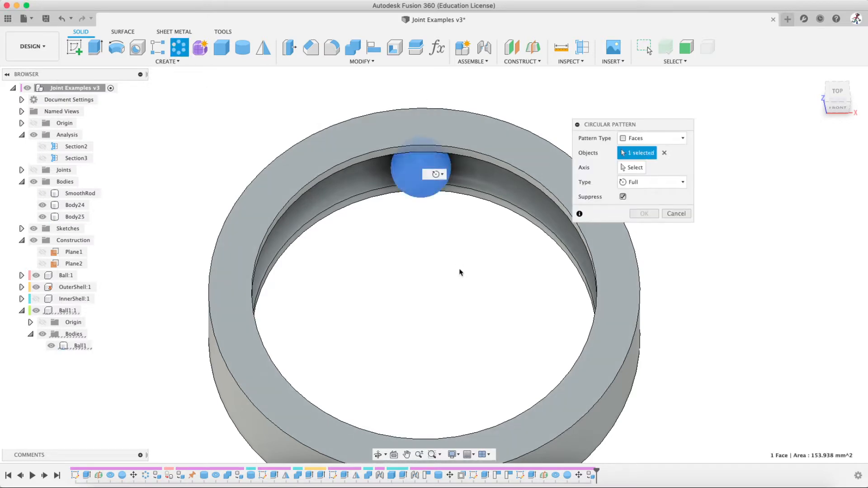
left_click(642, 138)
left_click(635, 162)
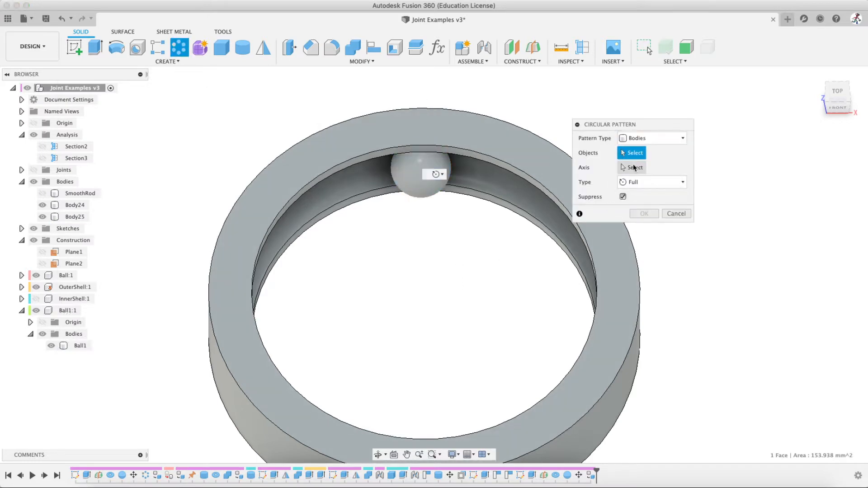
left_click_drag(576, 123, 535, 102)
left_click(420, 166)
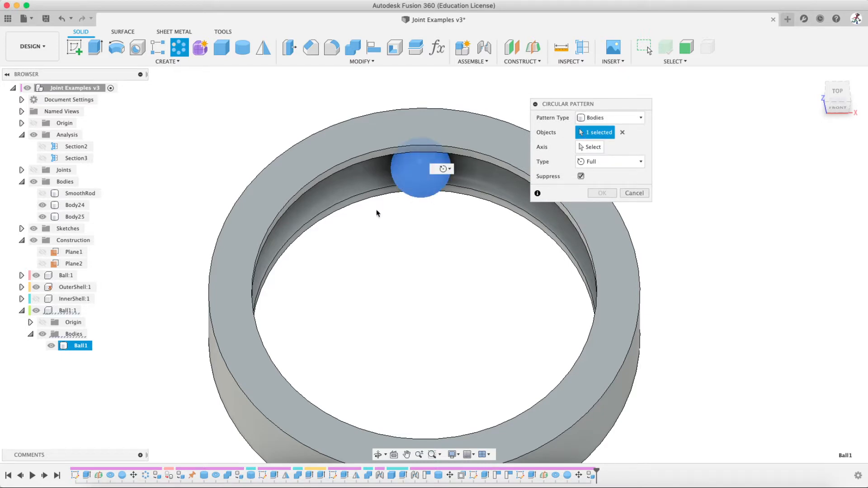
- Try the Components and Features pattern types, return to Bodies and reselect the Ball1 body
left_click(611, 117)
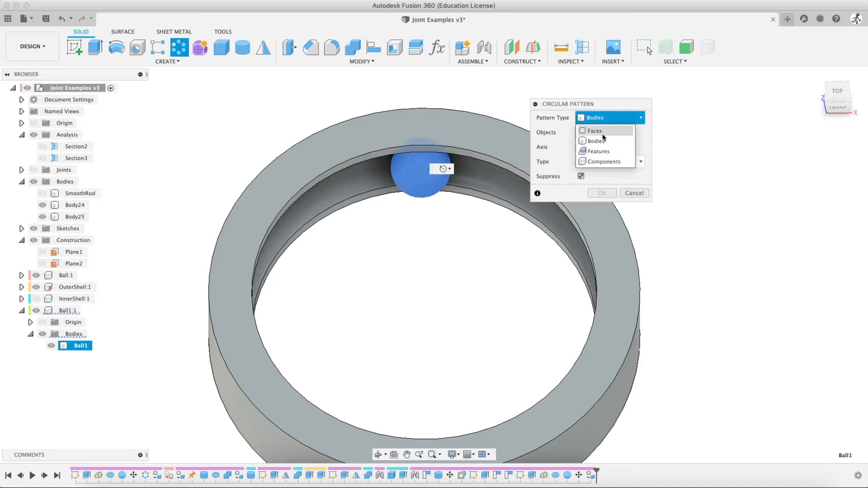
left_click(603, 162)
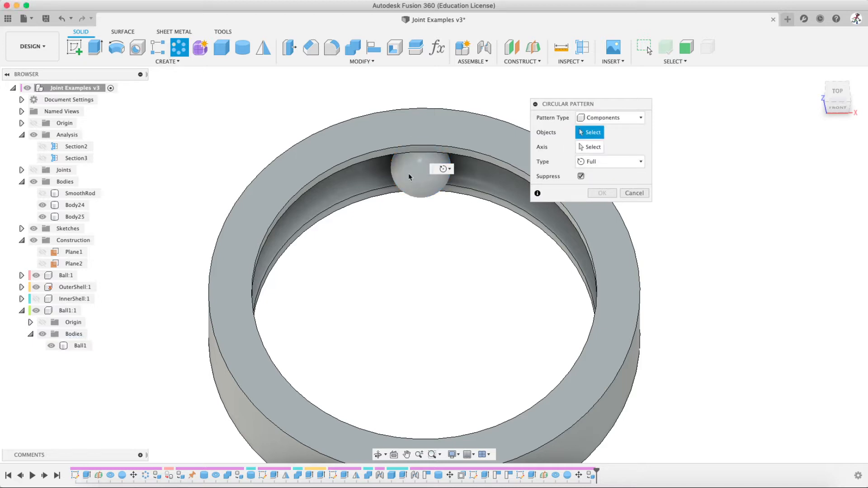
left_click(593, 119)
left_click(599, 151)
left_click(597, 118)
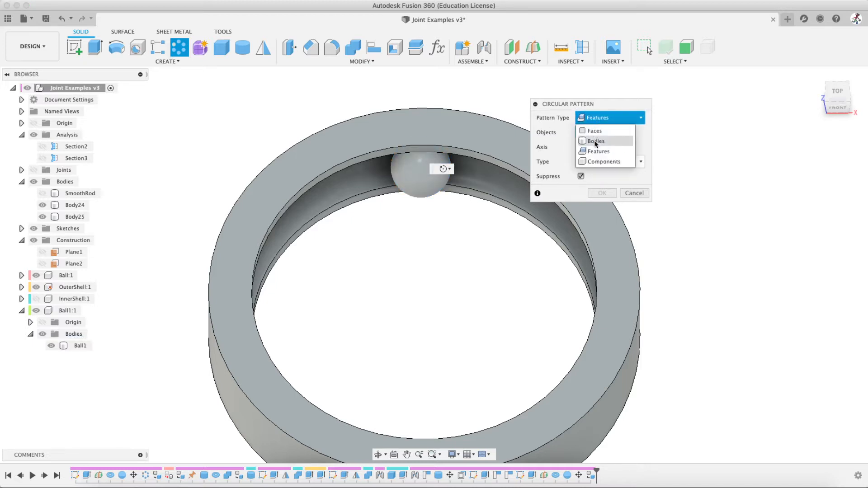
left_click(596, 141)
left_click(421, 171)
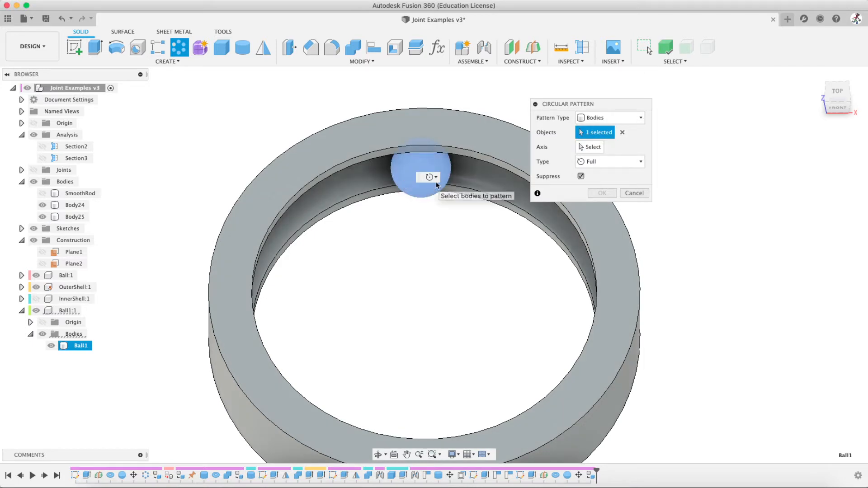
- Use the inner circular edge of the new ring's top face as the pattern axis
left_click(584, 148)
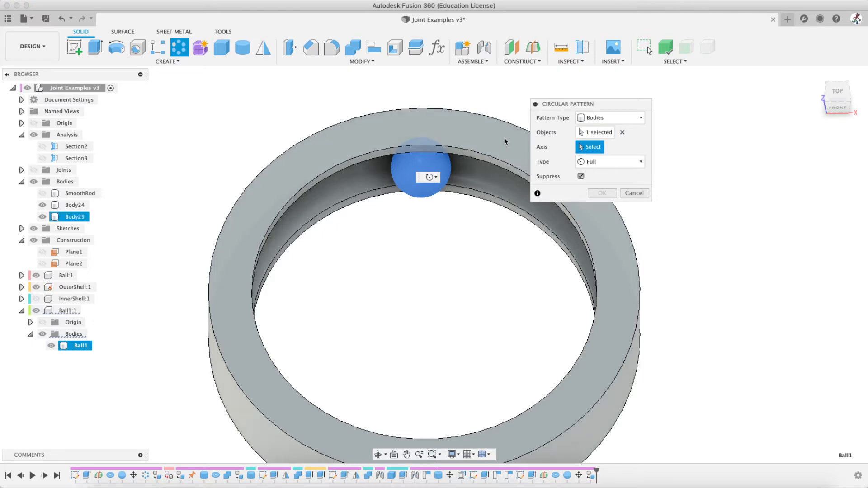
left_click_drag(556, 104, 671, 101)
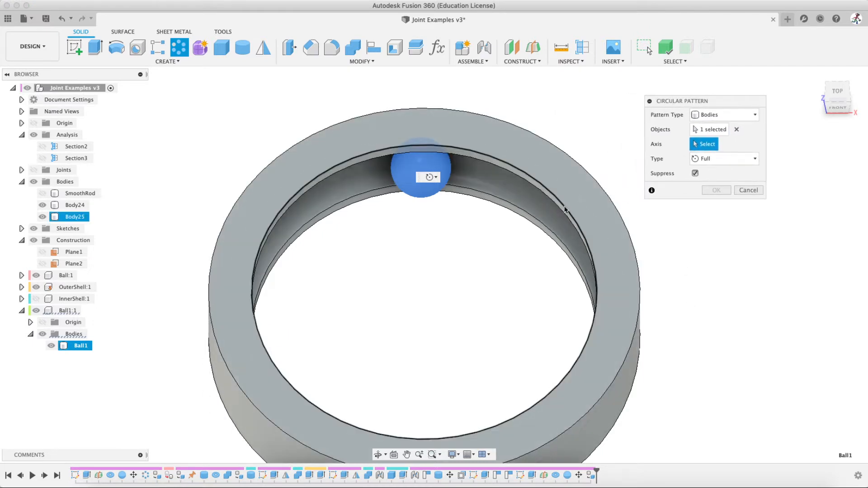
left_click(565, 211)
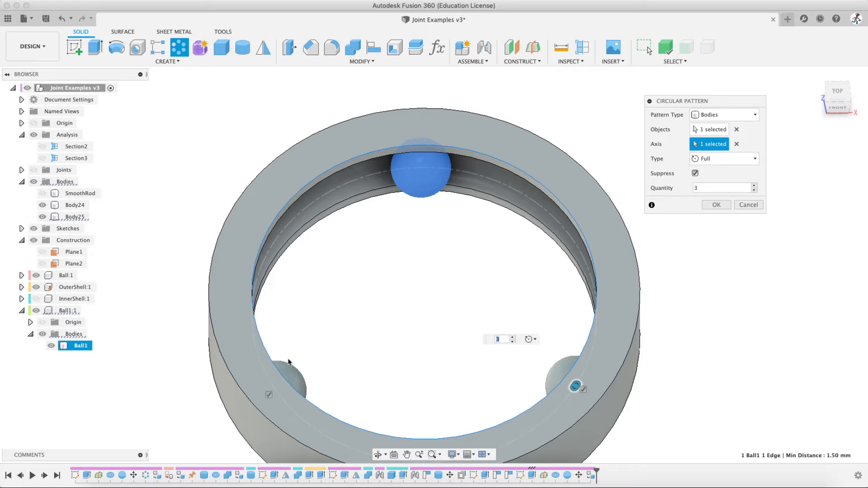
- Compare quantities such as 20 and 18 balls, set the quantity to 15 and complete the circular pattern
left_click(723, 188)
type("25")
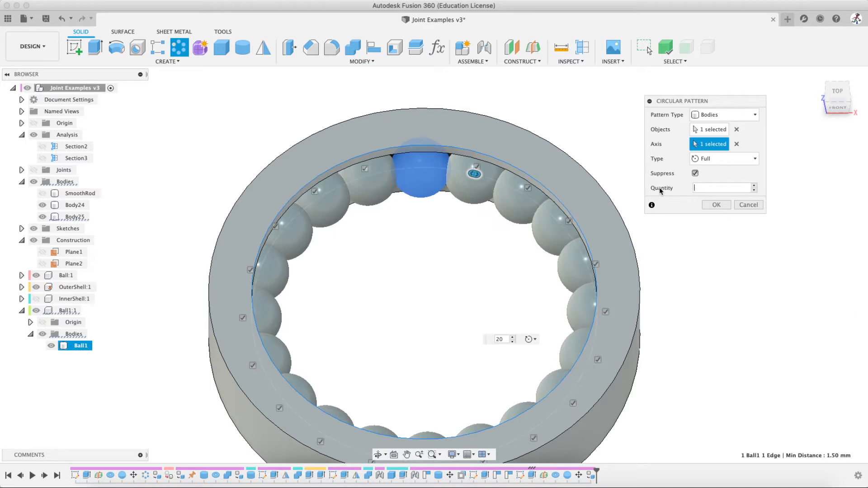
type("15")
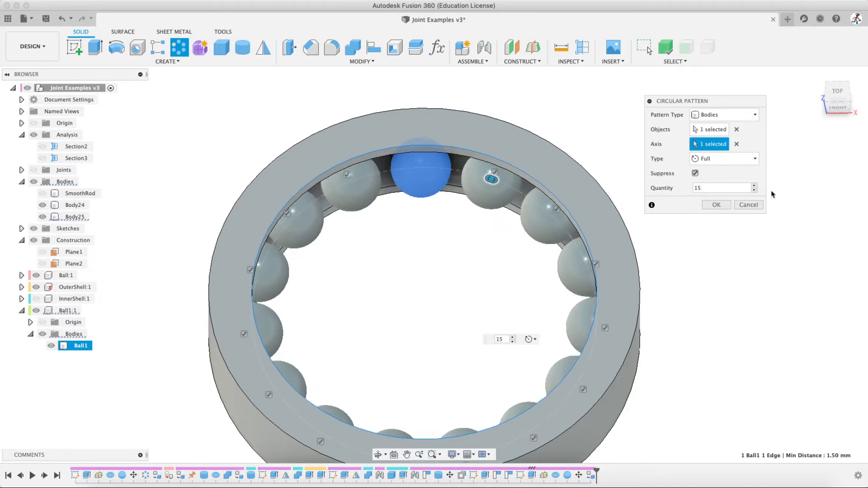
left_click(717, 206)
key("BackSpace")
type("7")
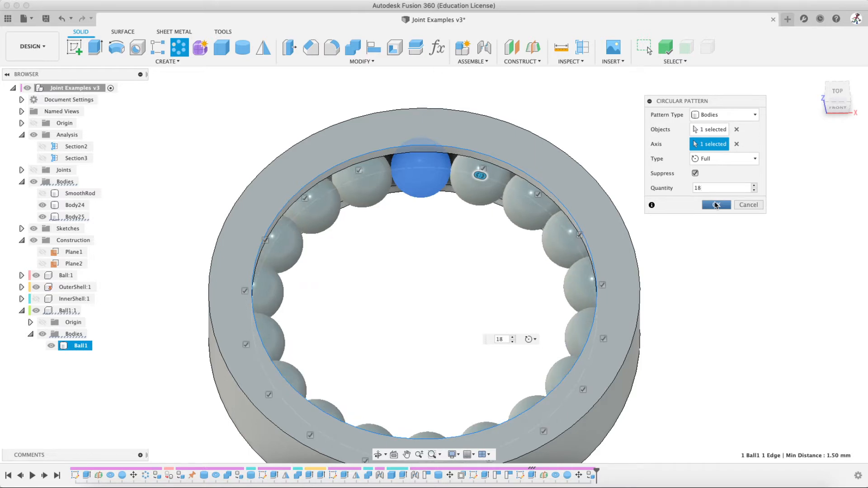
key("BackSpace")
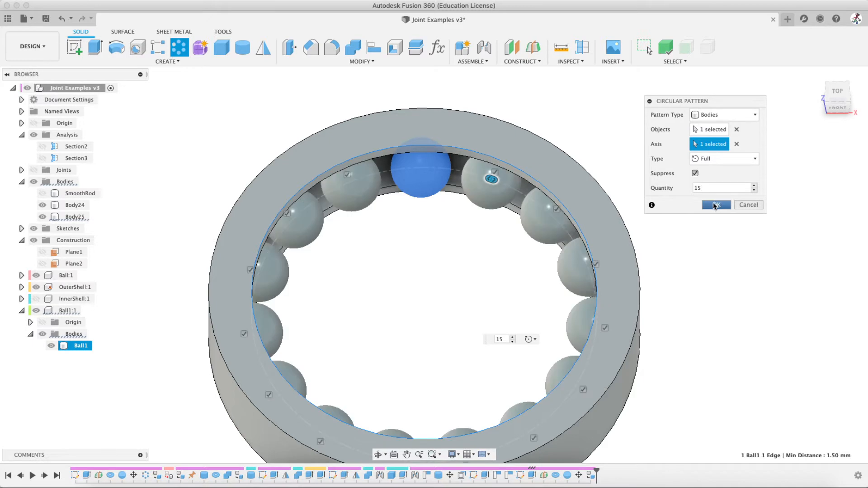
left_click(716, 205)
- Inspect the patterned ball bodies inside the Ball1:1 component against the Body25 ring, and collapse the component
scroll(472, 270, "down", 5)
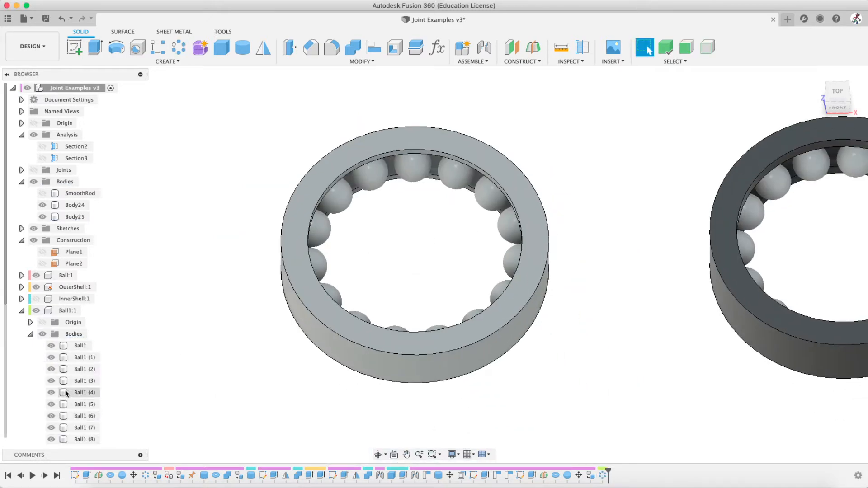
left_click(31, 334)
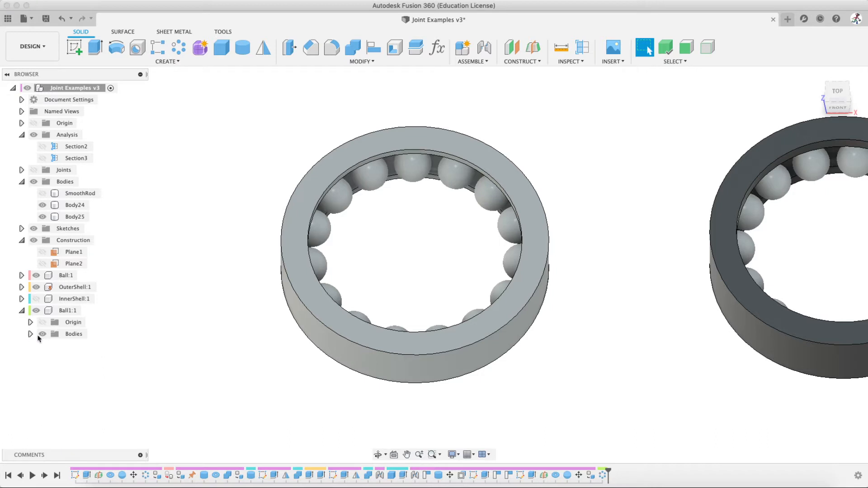
left_click(67, 311)
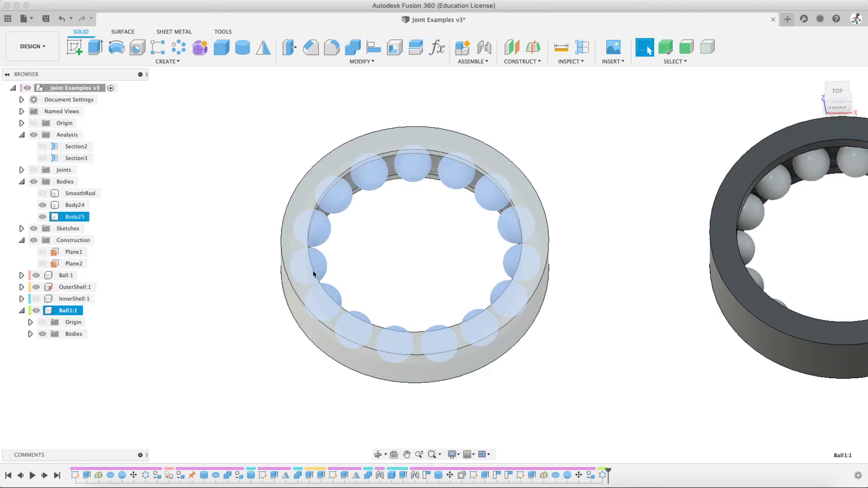
left_click(200, 242)
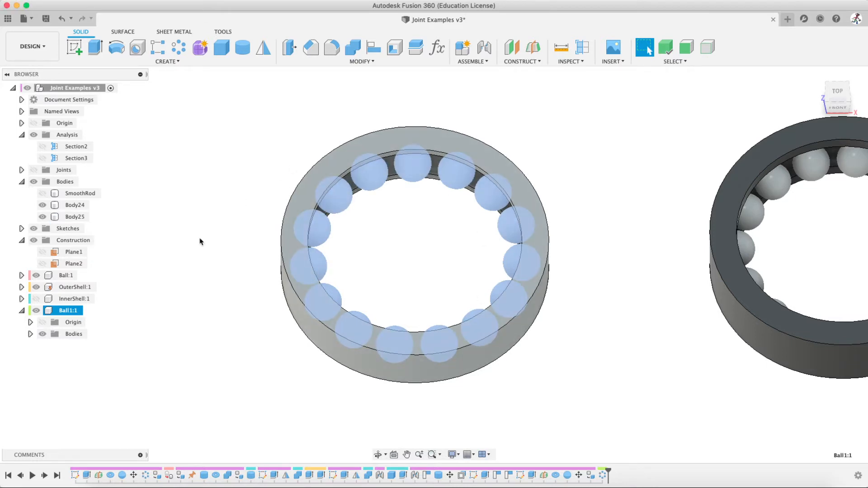
left_click(31, 334)
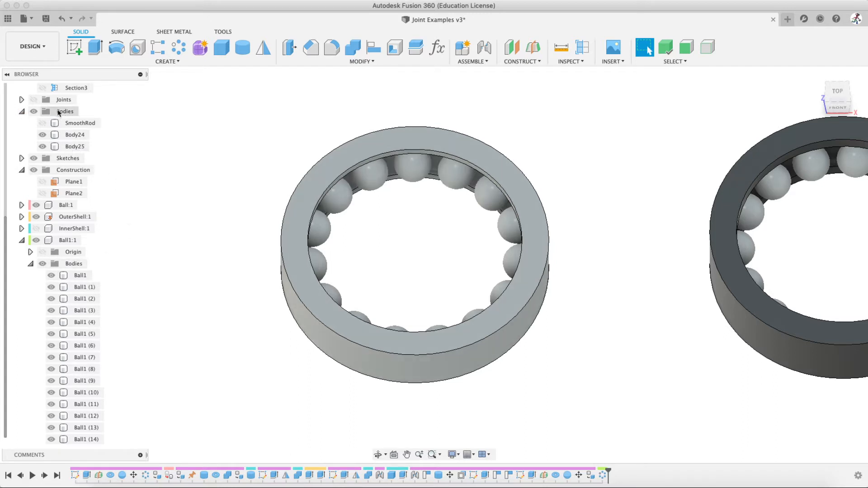
left_click(75, 146)
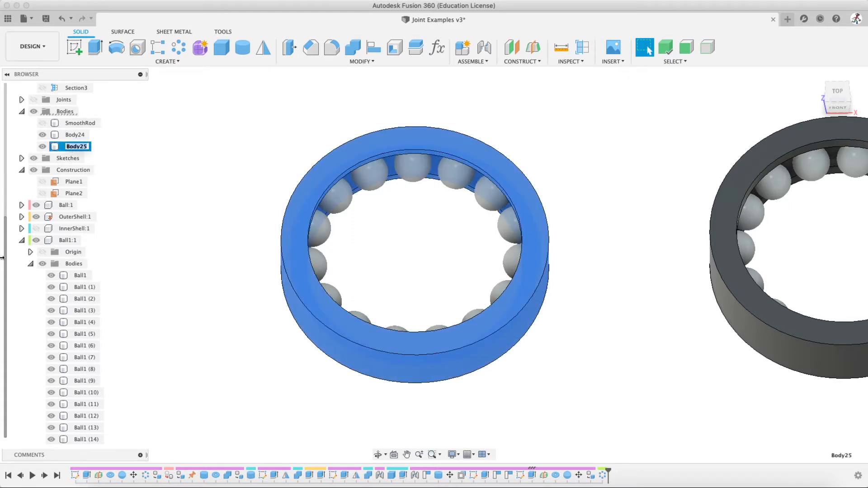
left_click(24, 244)
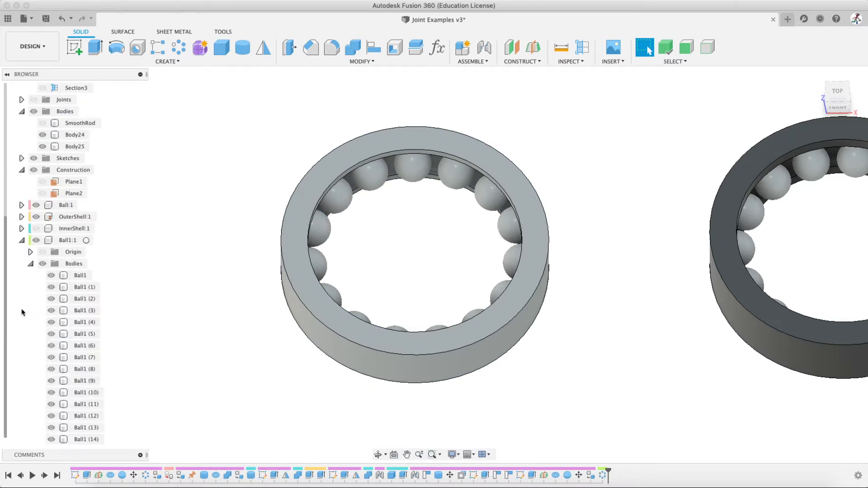
left_click(30, 264)
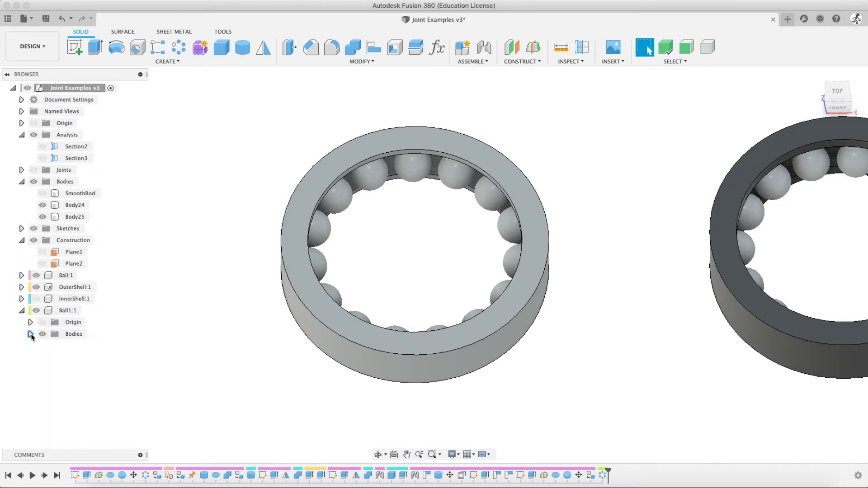
left_click(30, 335)
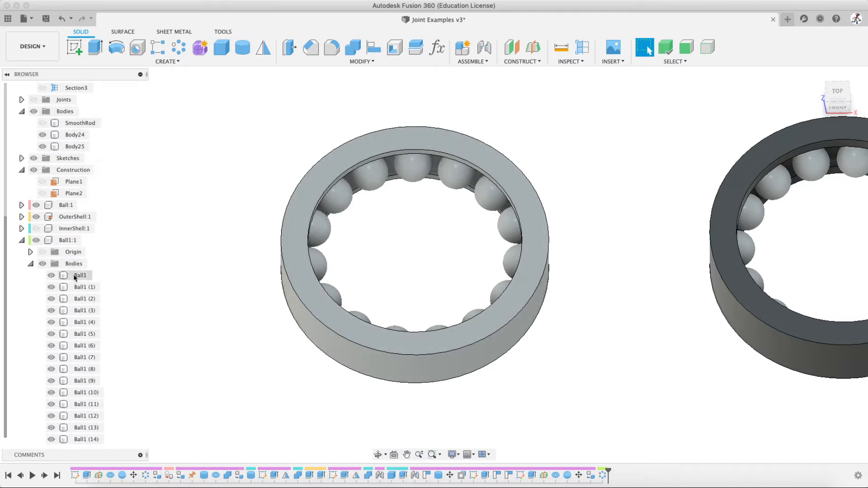
left_click(22, 241)
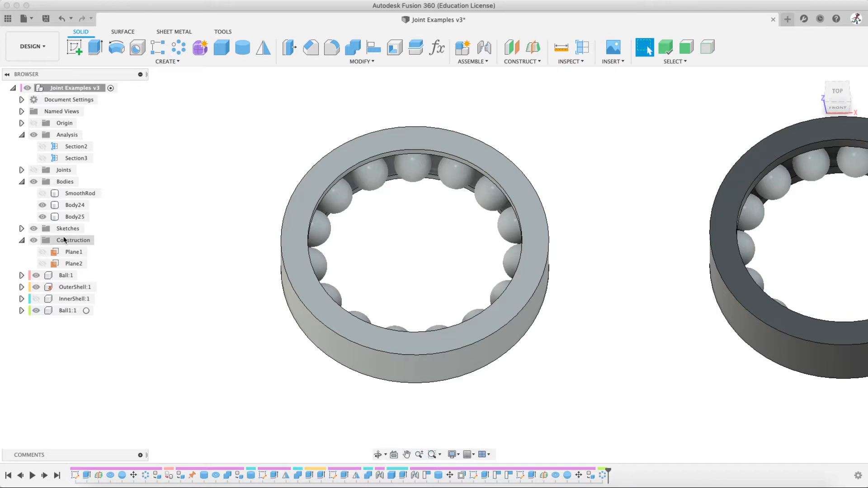
left_click(412, 164)
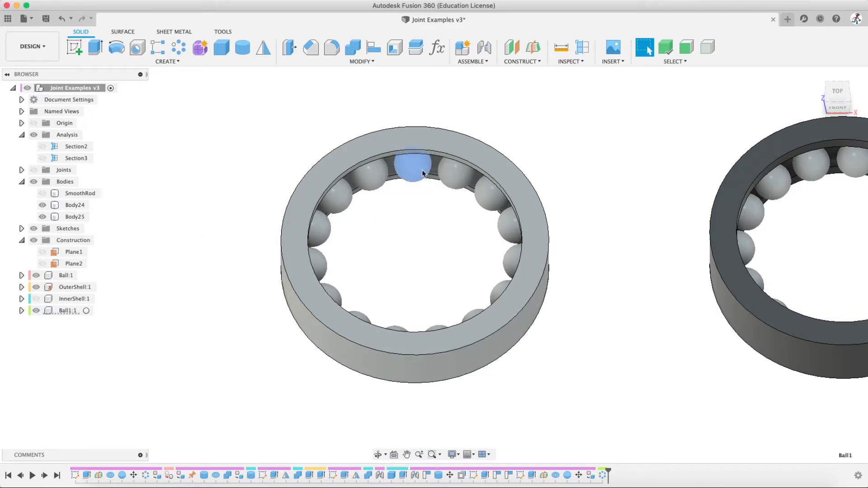
left_click(201, 222)
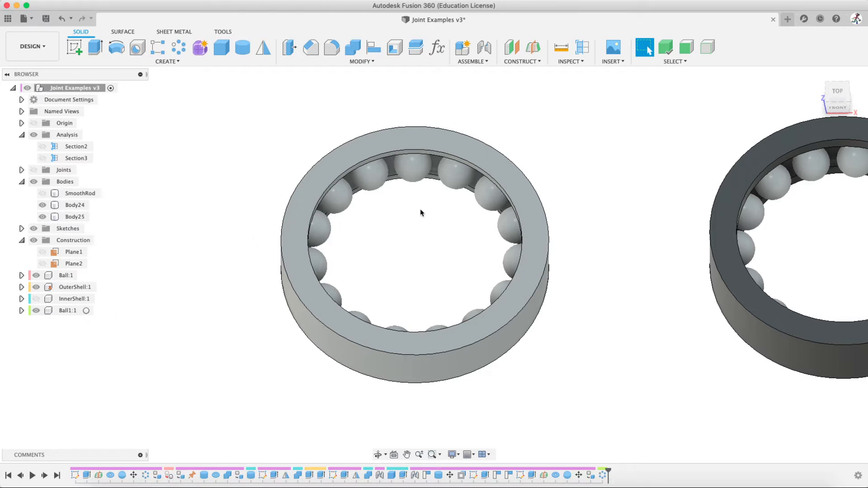
left_click(412, 176)
- Create a new sketch on the top face of the new ring
scroll(416, 220, "up", 5)
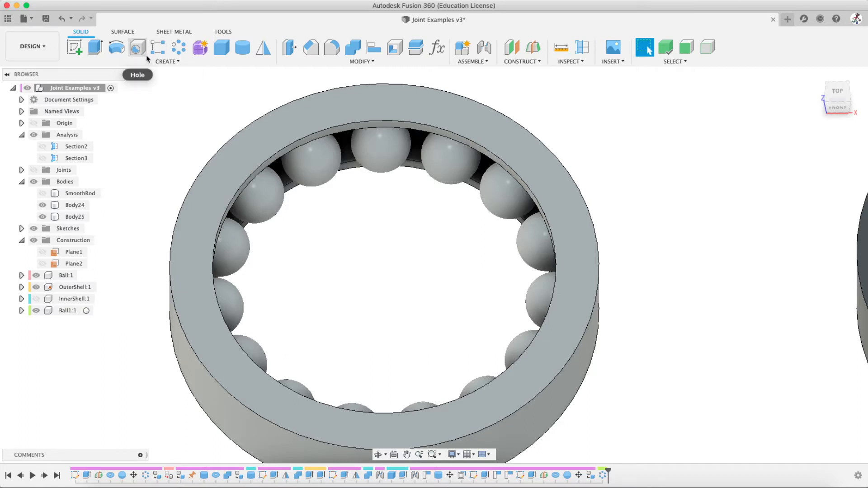
key("e")
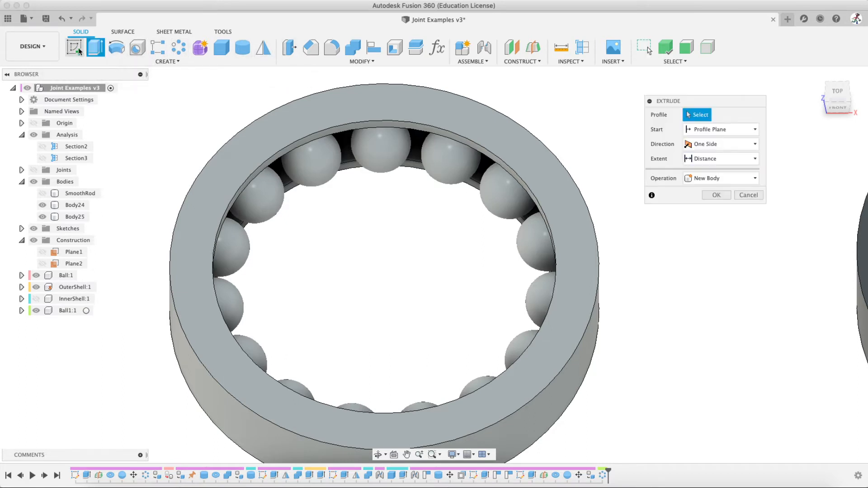
key("Escape")
left_click(341, 113)
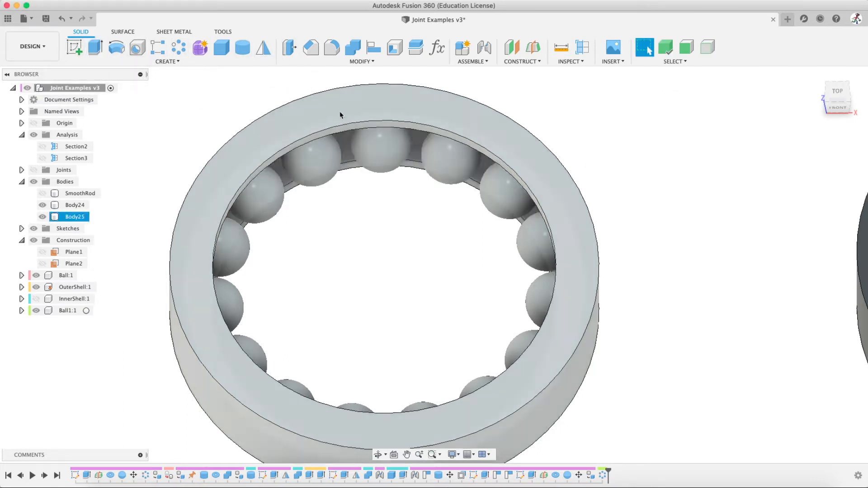
left_click(74, 47)
left_click(258, 152)
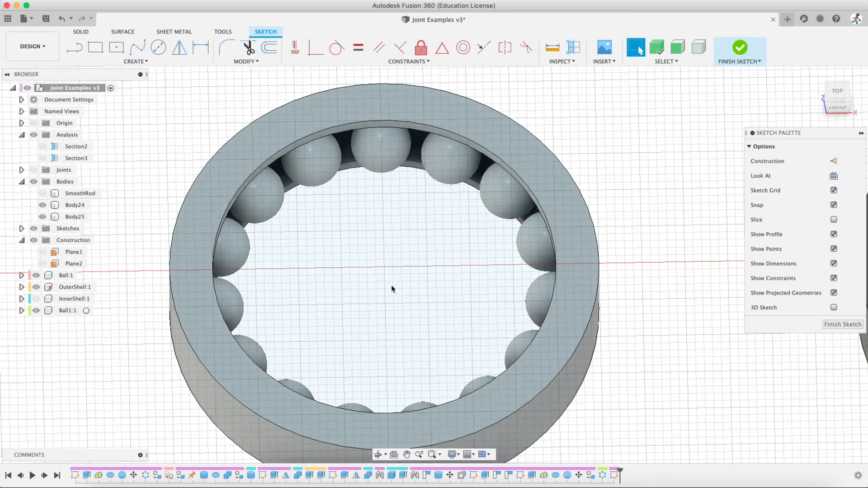
- Sketch a 39 mm center-diameter circle centred on the new ring
left_click(155, 48)
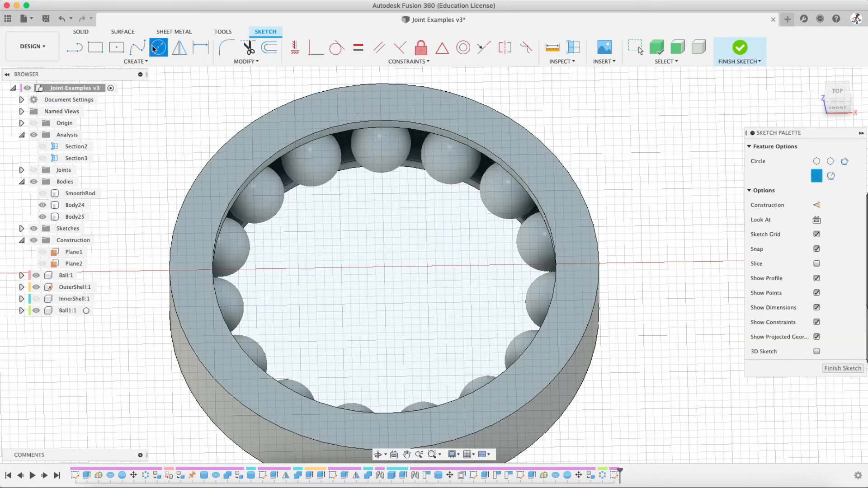
left_click(135, 61)
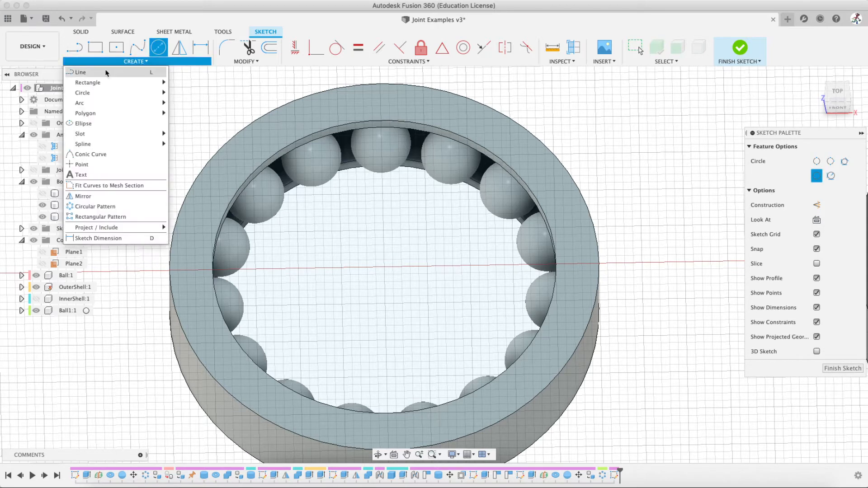
mouse_move(137, 95)
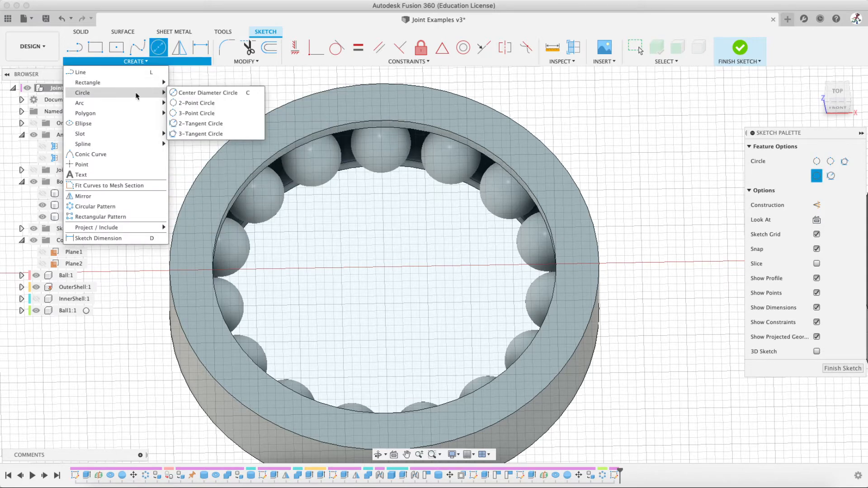
left_click(199, 94)
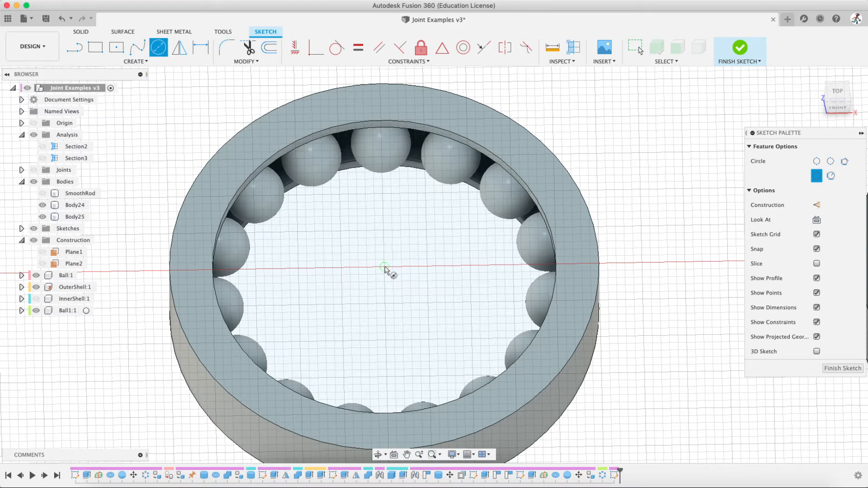
scroll(385, 268, "up", 5)
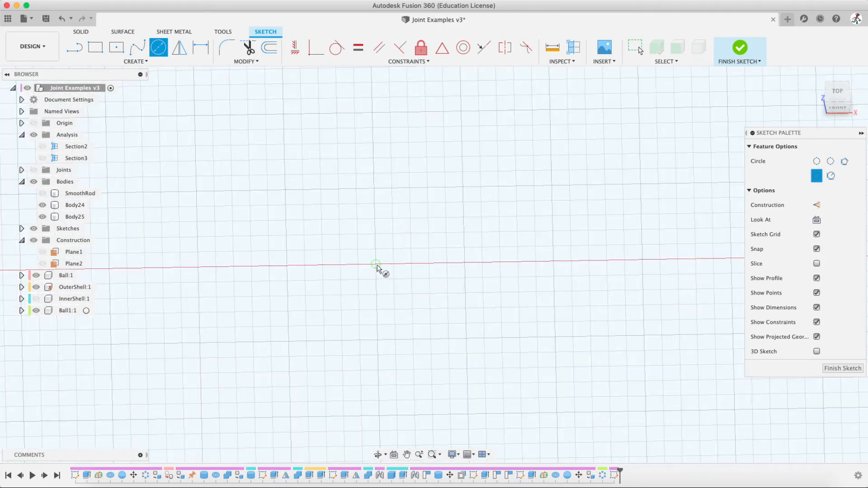
scroll(376, 264, "down", 5)
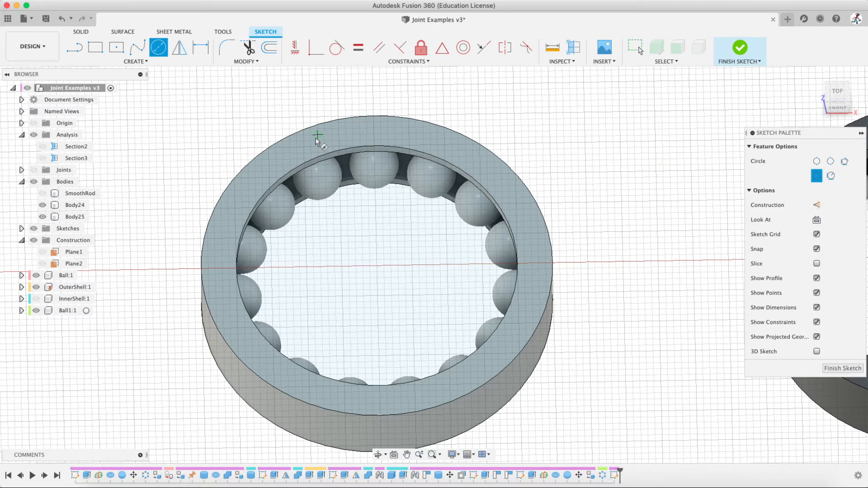
left_click(377, 267)
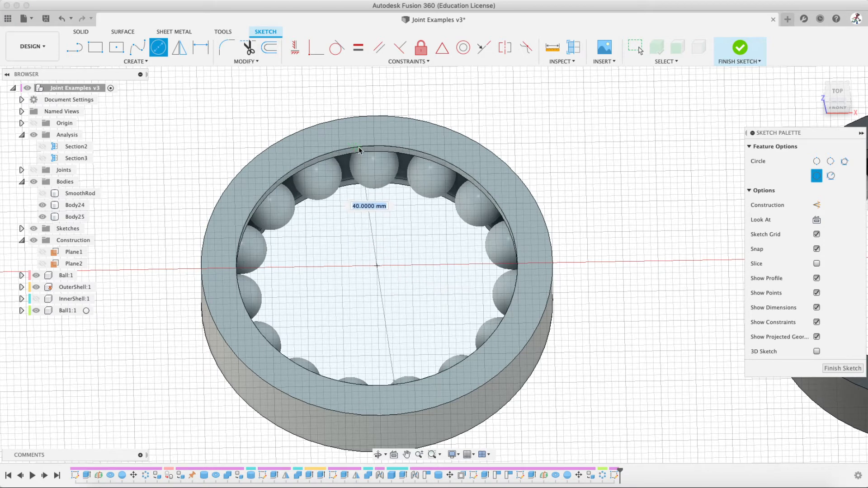
type("39")
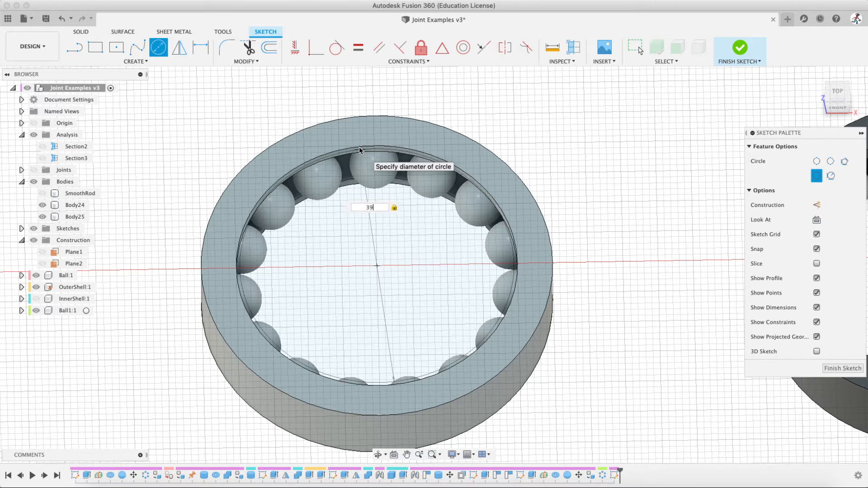
key("Return")
key("Escape")
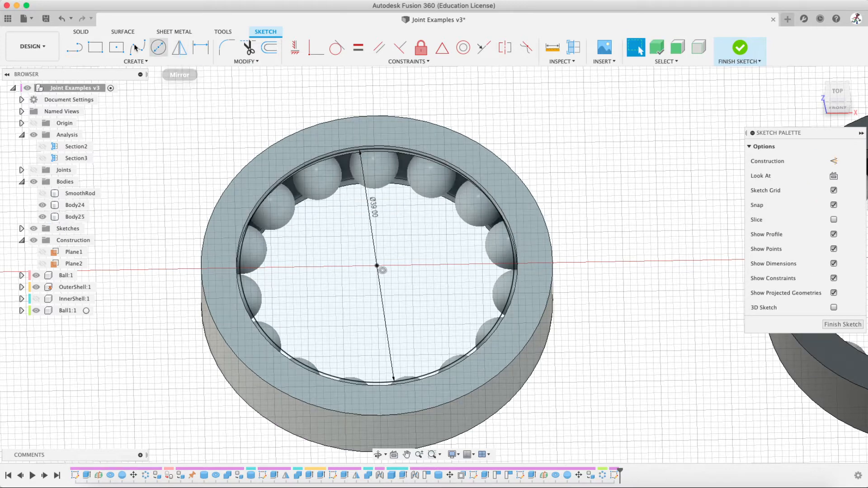
- Add a concentric 20 mm diameter circle at the same centre point
left_click(156, 48)
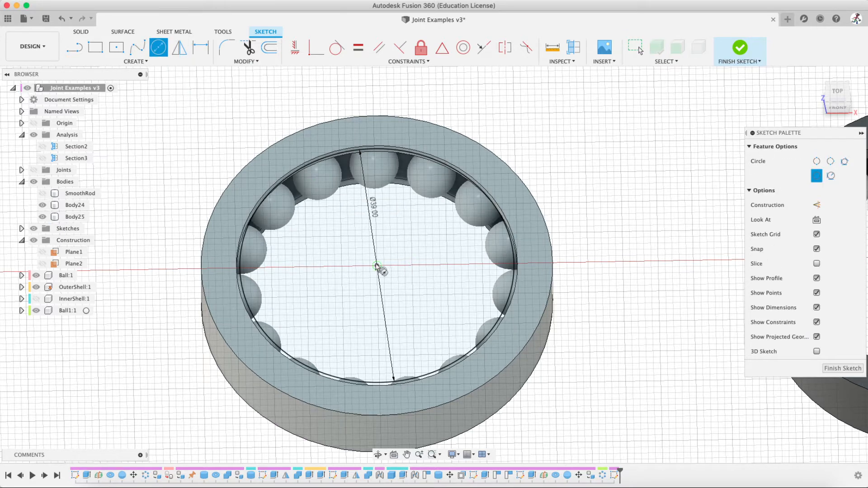
left_click(377, 266)
type("20")
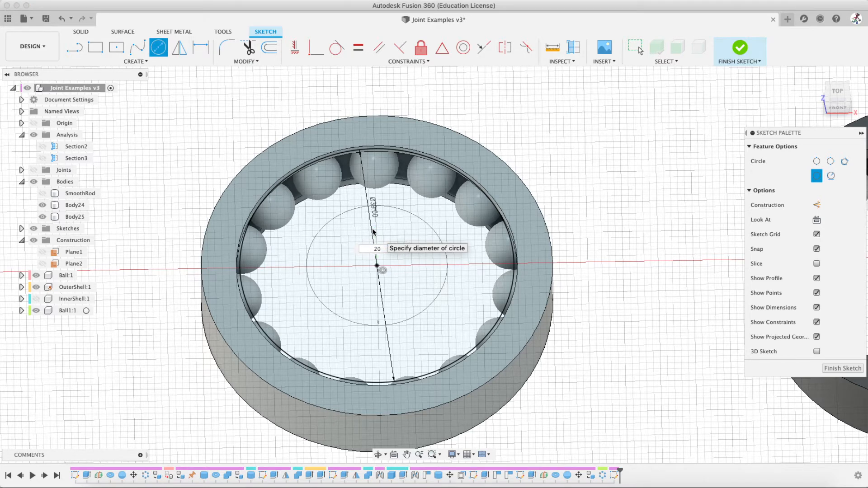
key("Return")
key("Escape")
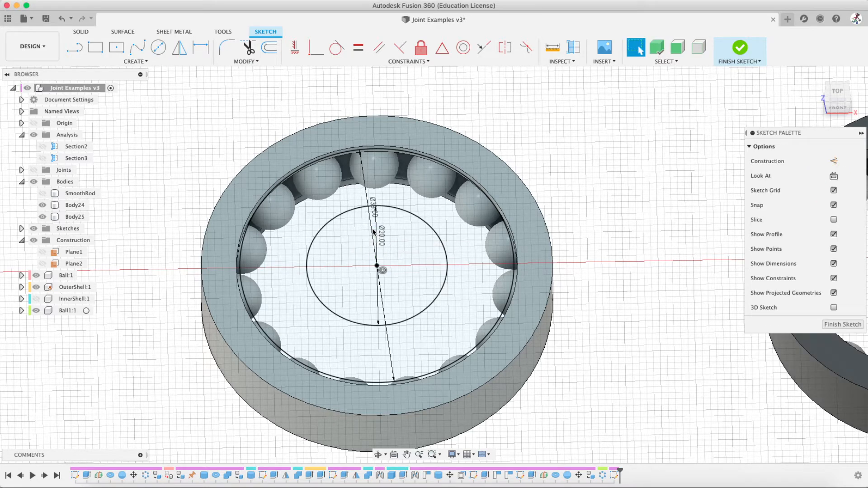
- Extrude the annular profile between the 20 mm and 39 mm circles by -10 mm, into the ring
middle_click_drag(364, 244, 374, 107, "shift")
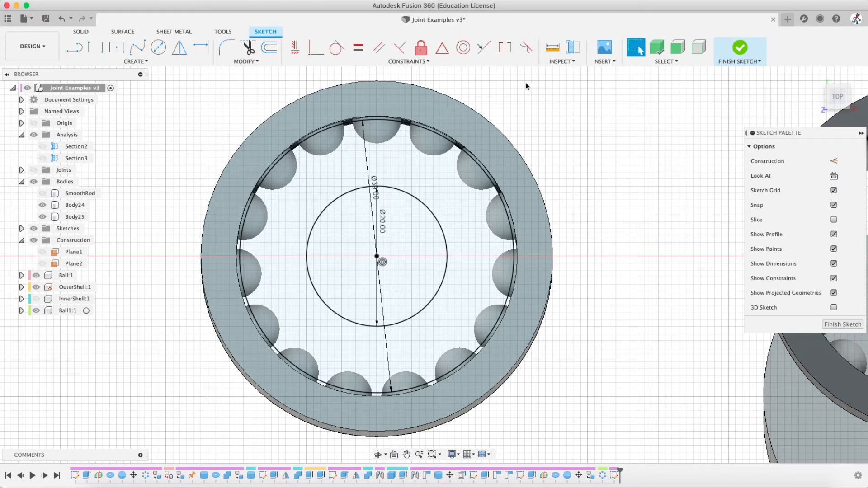
key("e")
left_click(401, 171)
middle_click_drag(400, 171, 281, 284, "shift")
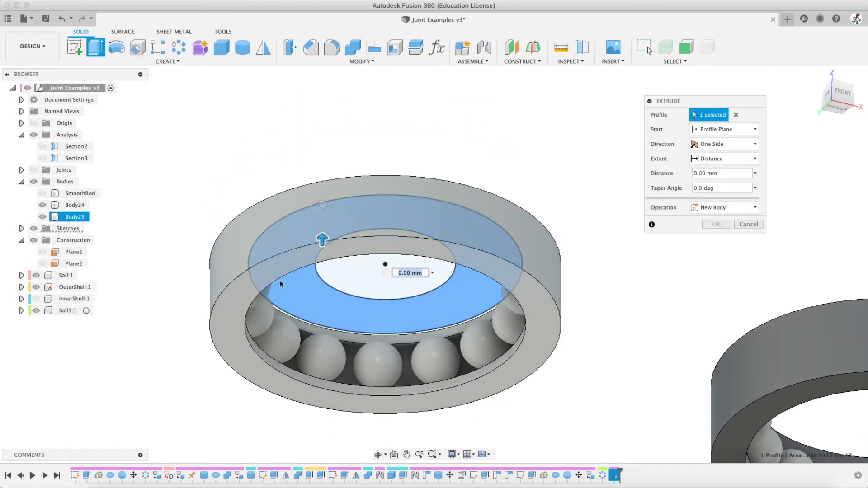
type("-10")
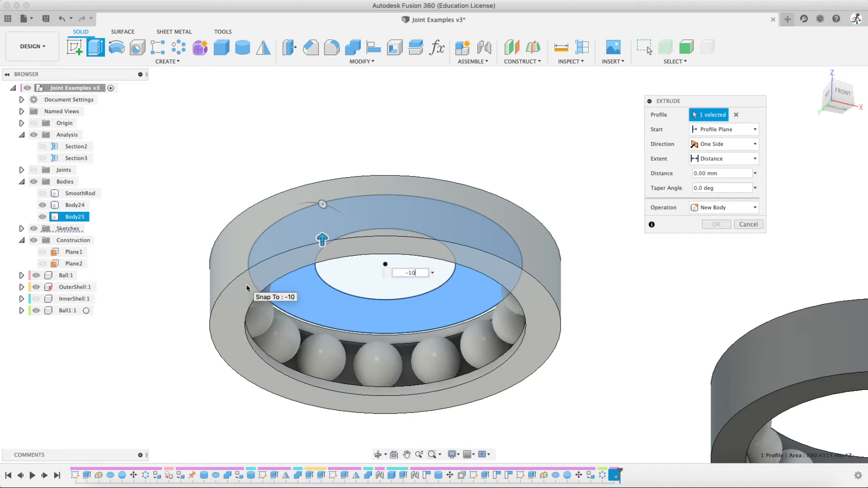
key("Return")
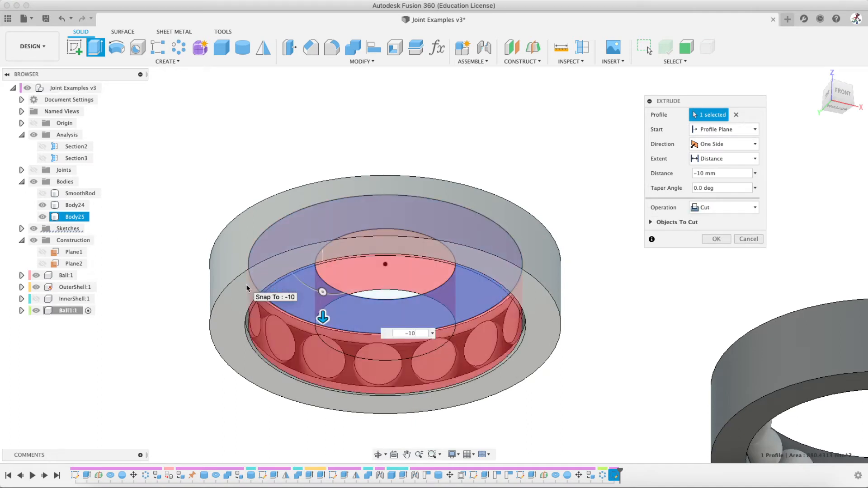
type("0")
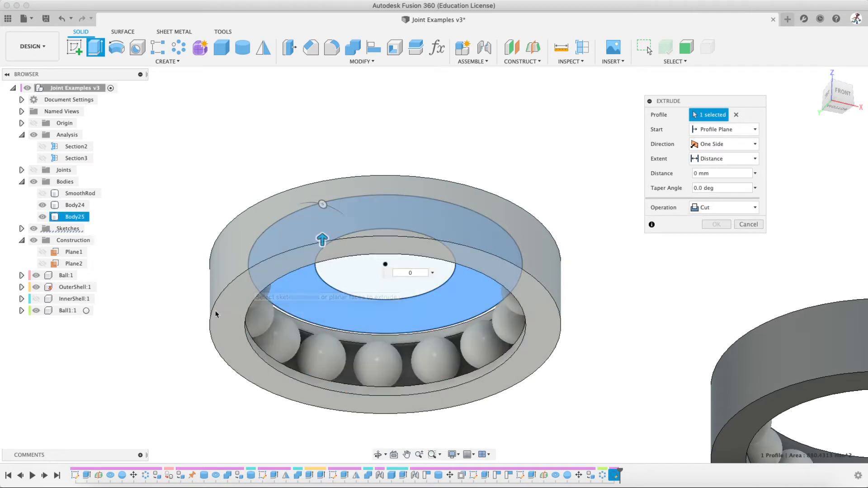
type("-10")
key("Return")
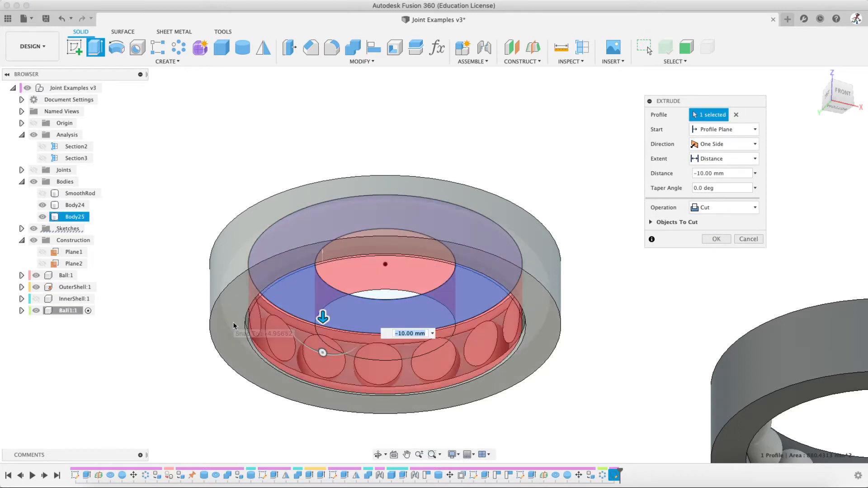
- Set the extrusion's operation to New Body instead of Cut or New Component and complete it
left_click(704, 209)
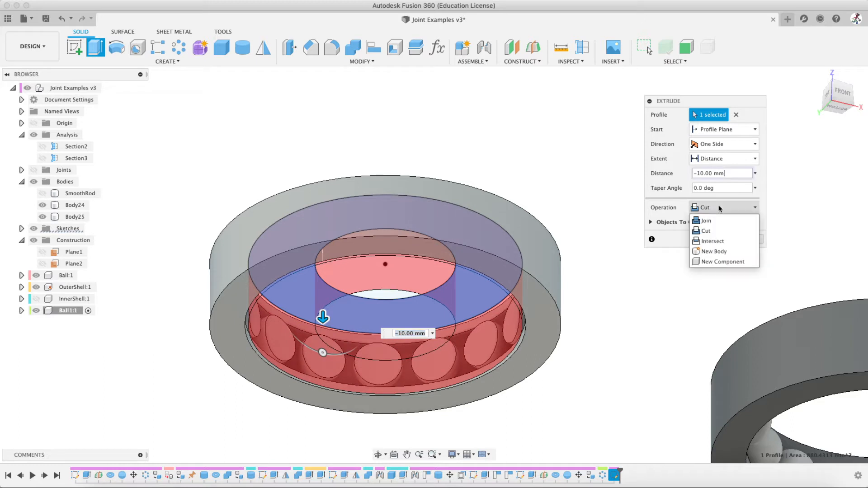
left_click(712, 261)
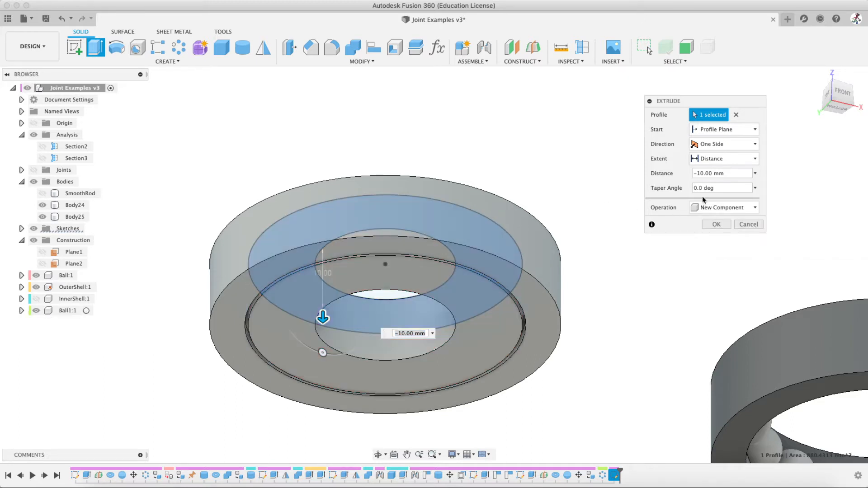
left_click(721, 208)
left_click(708, 253)
left_click(718, 225)
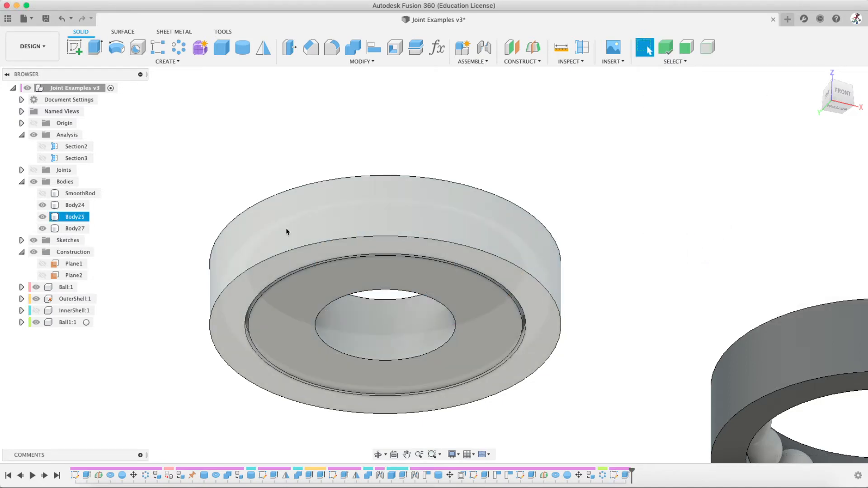
- Rename the newly extruded inner ring body as InnerShell2
middle_click_drag(355, 295, 405, 271, "shift")
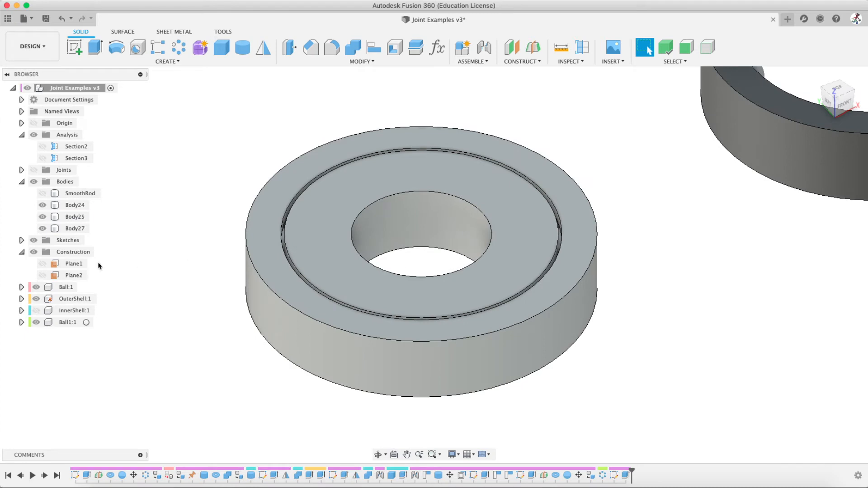
left_click(70, 229)
left_click(69, 229)
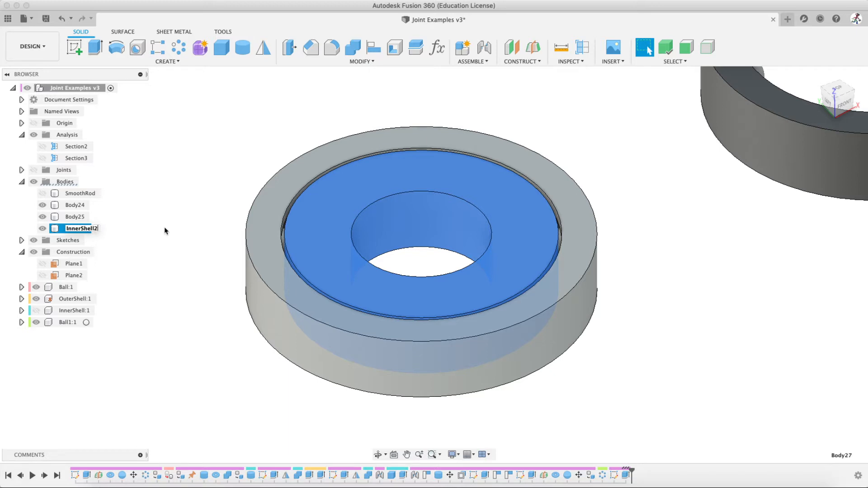
key("Return")
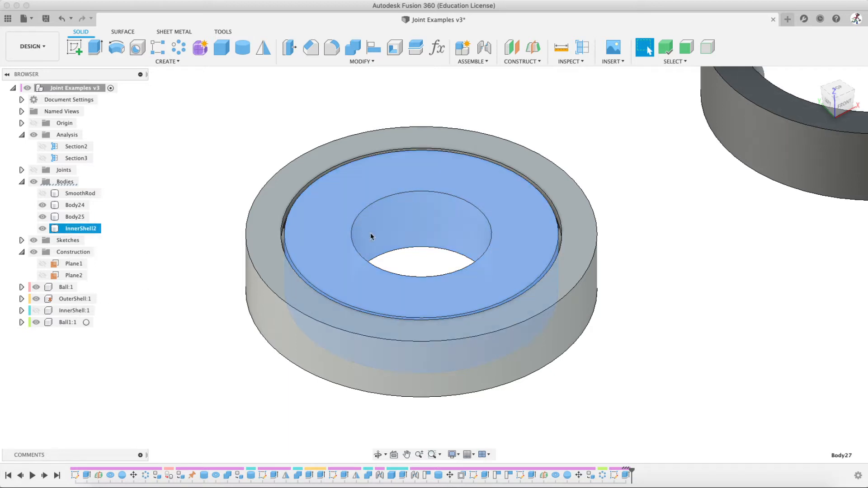
- Create a component from the InnerShell2 body and expand that component in the browser
right_click(83, 232)
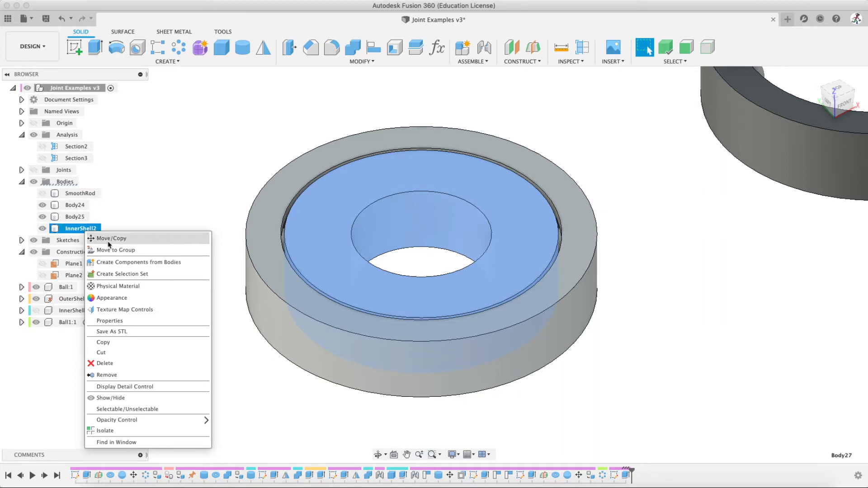
left_click(117, 262)
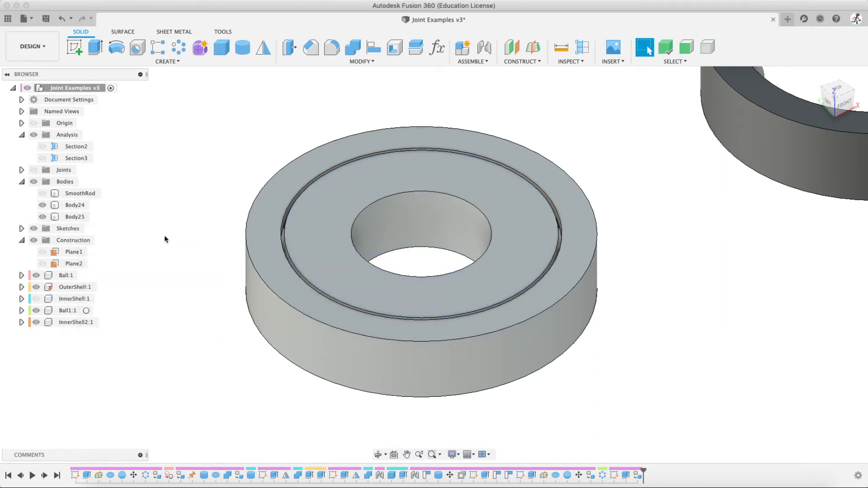
left_click(21, 323)
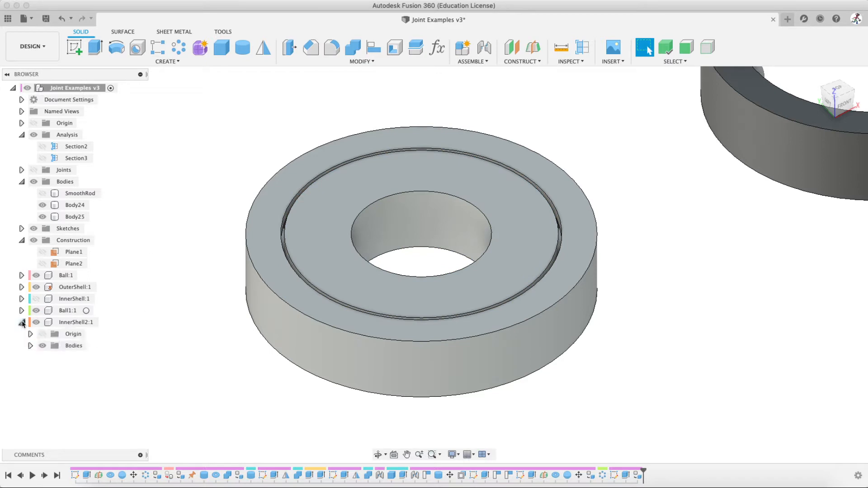
- Examine the InnerShell2 component and the body it contains on the light bearing
left_click(30, 346)
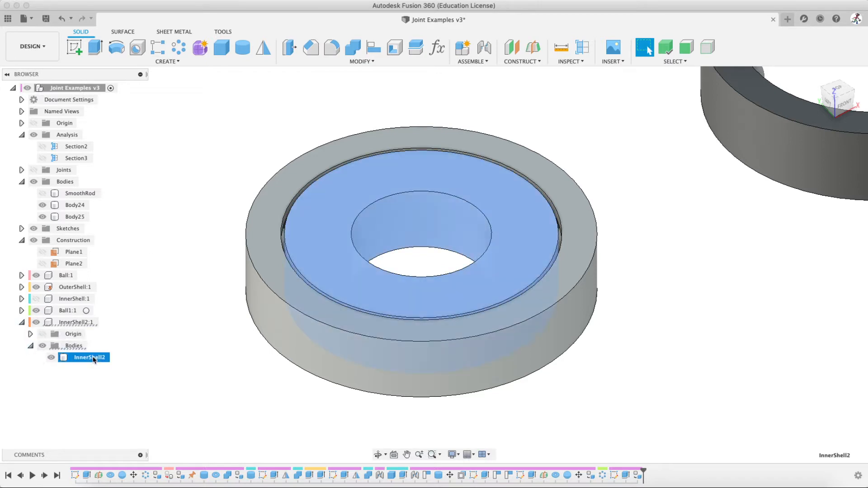
left_click(76, 323)
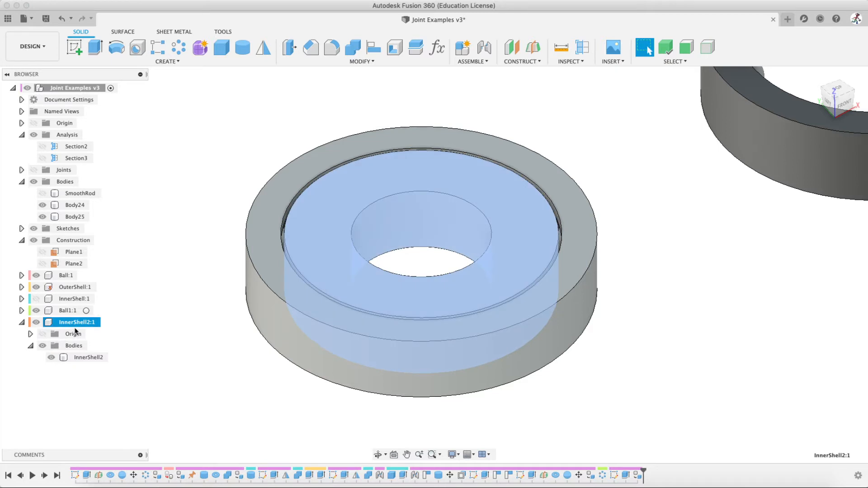
left_click(159, 269)
left_click(329, 198)
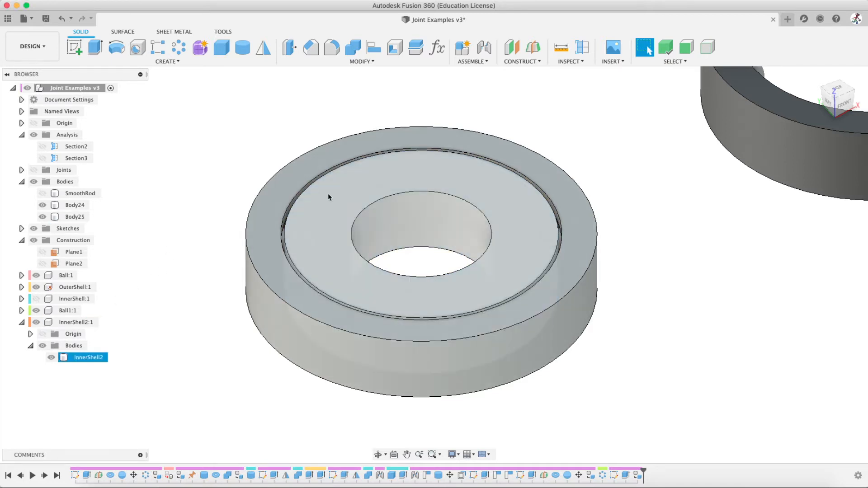
left_click(341, 217)
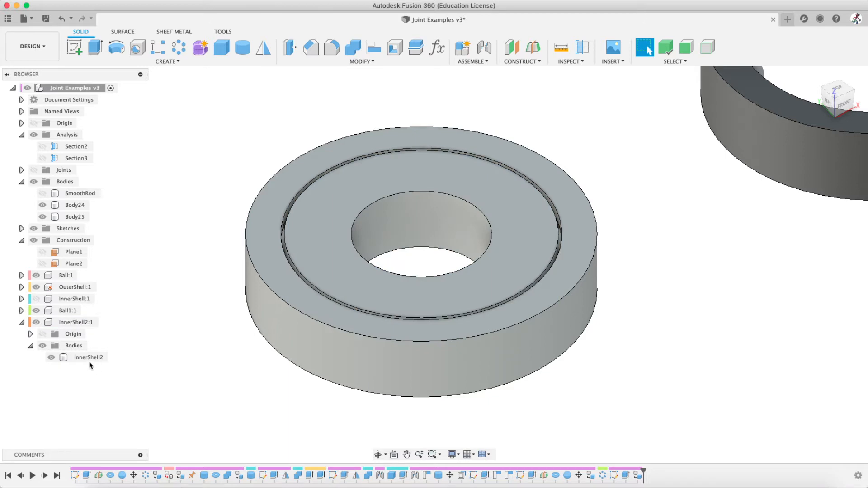
left_click(21, 323)
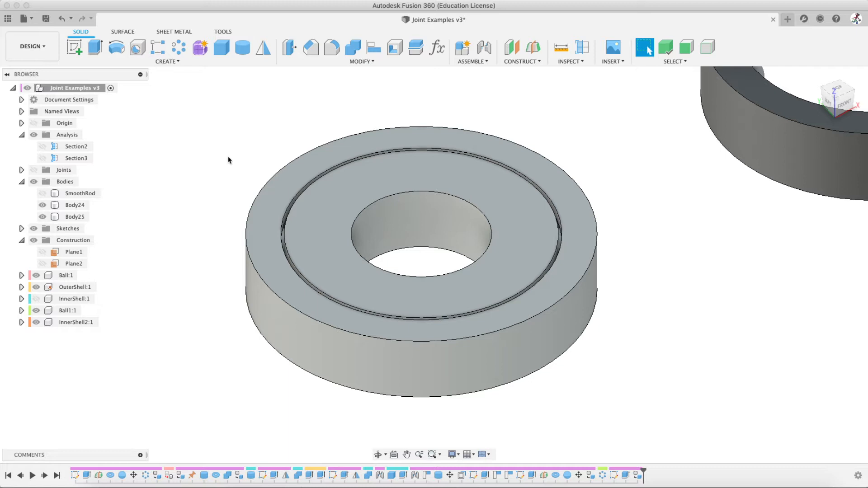
- Rename the light bearing's outer ring body, Body25, as Outershell2
middle_click_drag(376, 201, 348, 214, "shift")
scroll(379, 221, "down", 5)
scroll(379, 220, "up", 8)
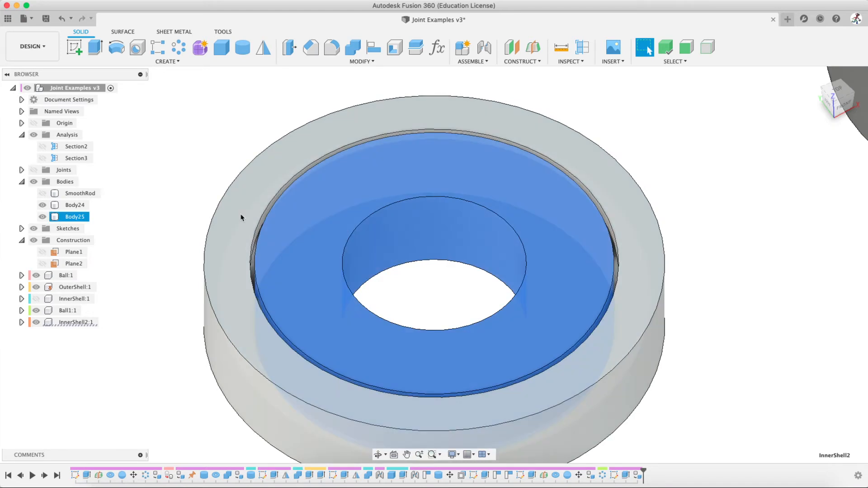
left_click(72, 216)
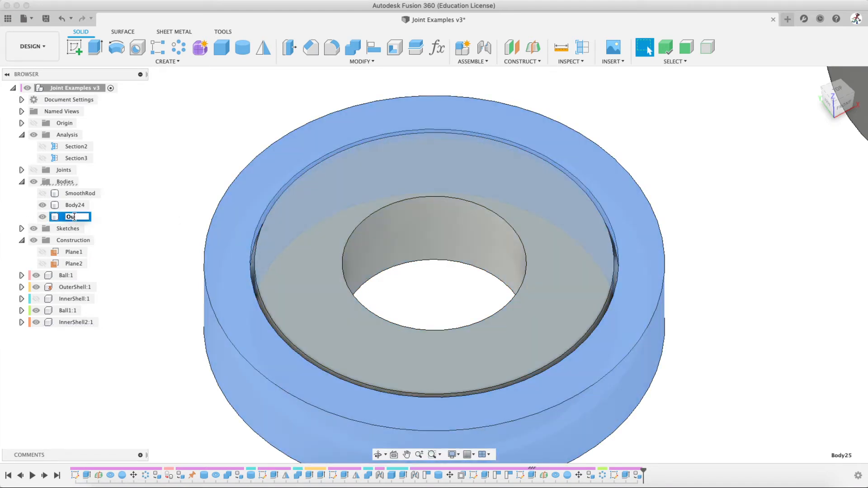
type("Outershell2")
key("Return")
- Create a component from the Outershell2 body
right_click(62, 228)
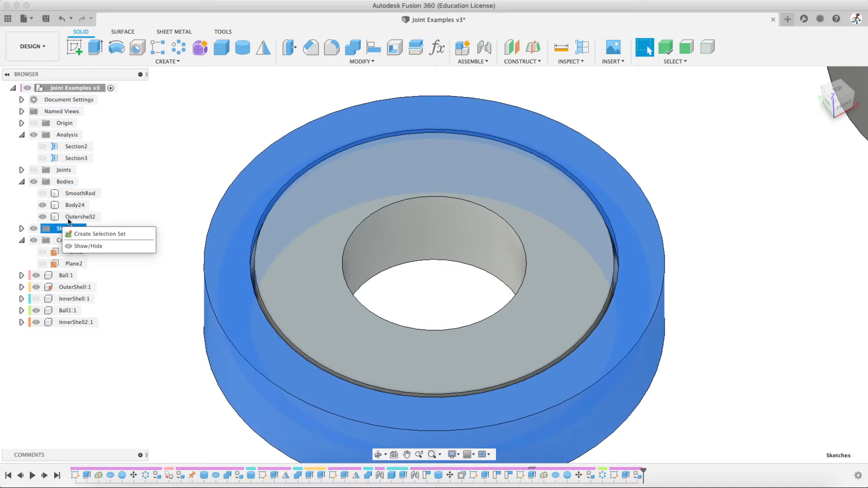
left_click(62, 228)
right_click(72, 216)
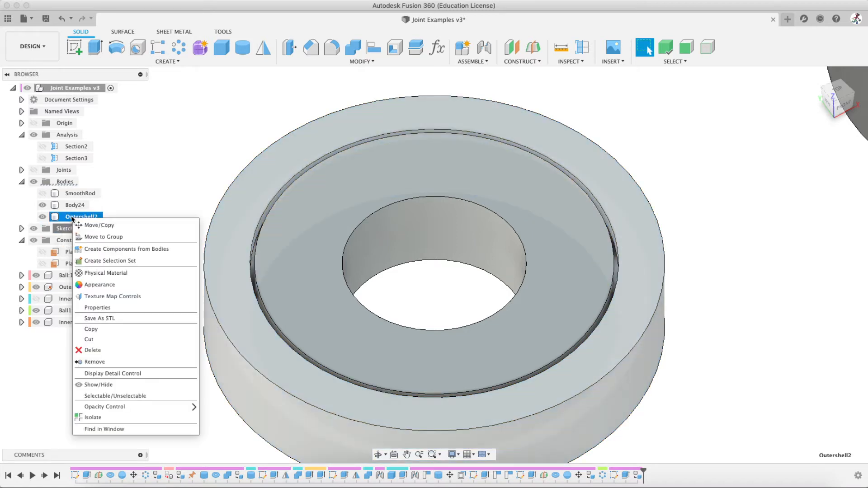
left_click(106, 249)
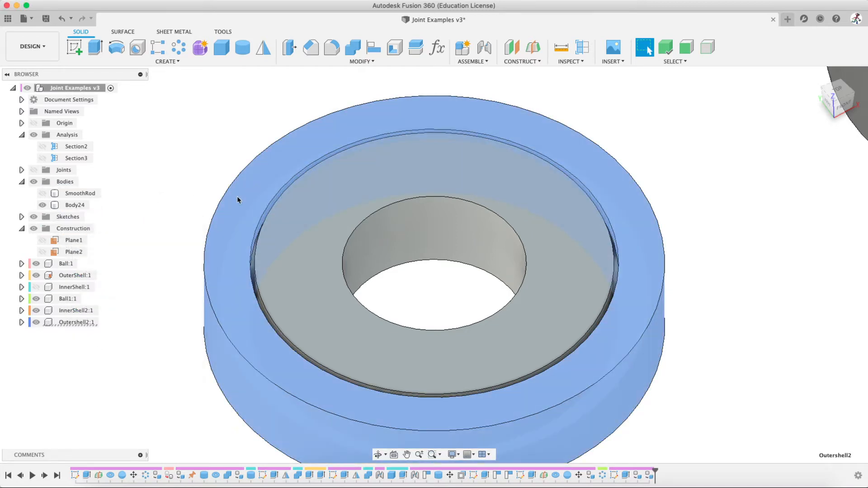
left_click(183, 228)
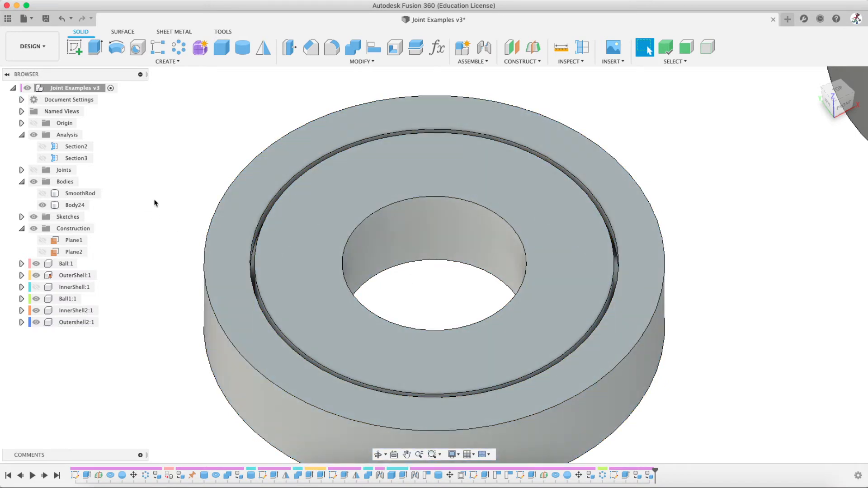
- Make the hidden InnerShell component of the dark bearing visible
scroll(135, 194, "down", 5)
middle_click_drag(493, 166, 404, 318)
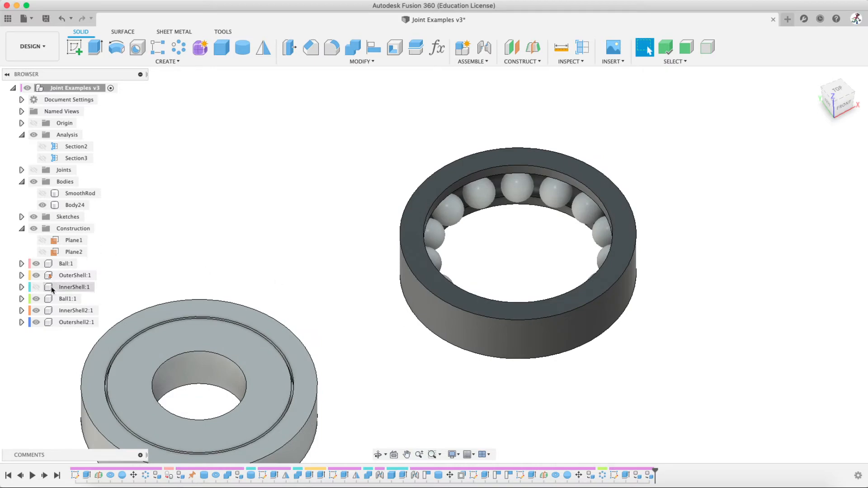
left_click(36, 288)
- Rotate the dark bearing's inner shell slightly by hand to test its joint, and inspect the bearing from above and below
middle_click_drag(190, 279, 420, 199)
scroll(412, 306, "up", 3)
scroll(412, 305, "up", 3)
middle_click_drag(412, 305, 292, 297)
middle_click_drag(618, 154, 373, 269)
scroll(614, 198, "down", 5)
scroll(575, 203, "up", 5)
middle_click_drag(574, 203, 550, 163, "shift")
middle_click_drag(550, 238, 550, 206, "shift")
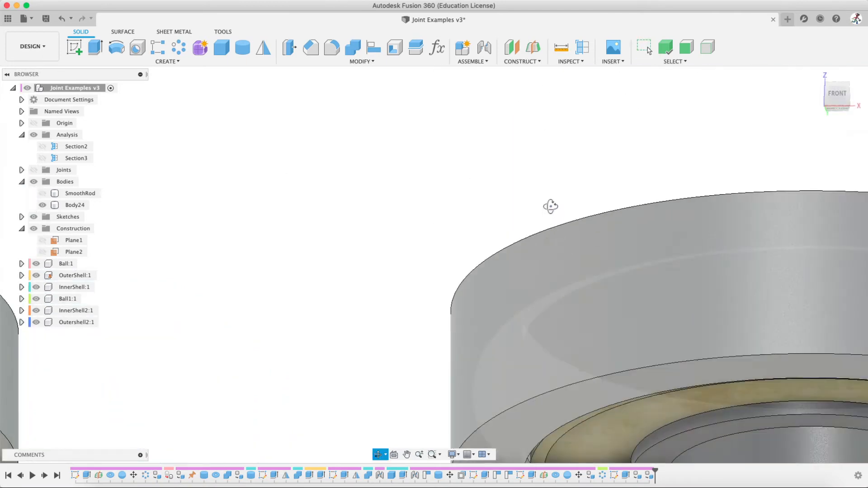
middle_click_drag(543, 275, 327, 205, "shift")
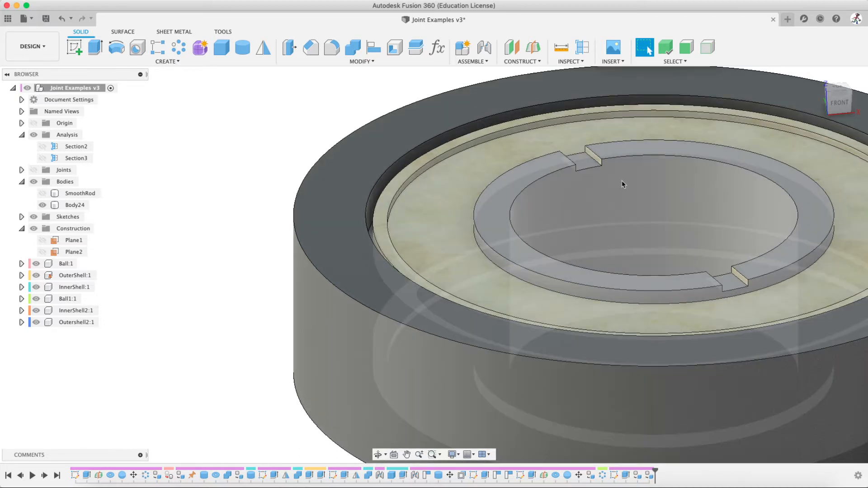
left_click_drag(557, 178, 422, 184)
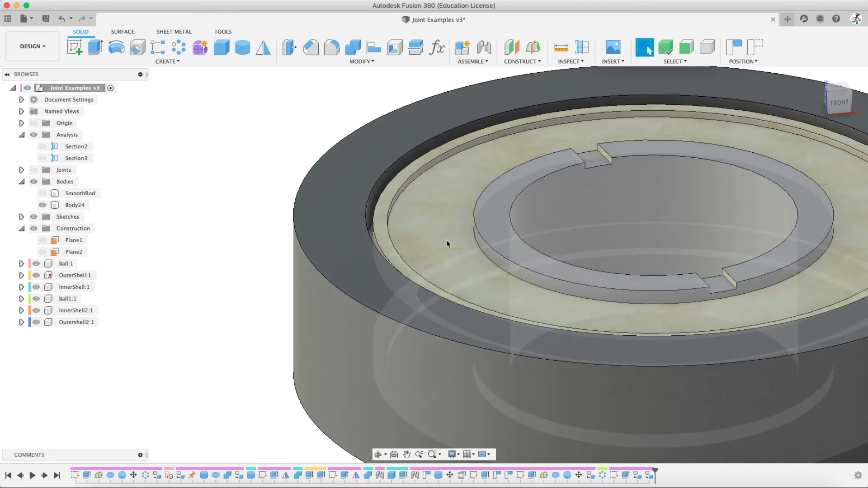
middle_click_drag(430, 283, 432, 212, "shift")
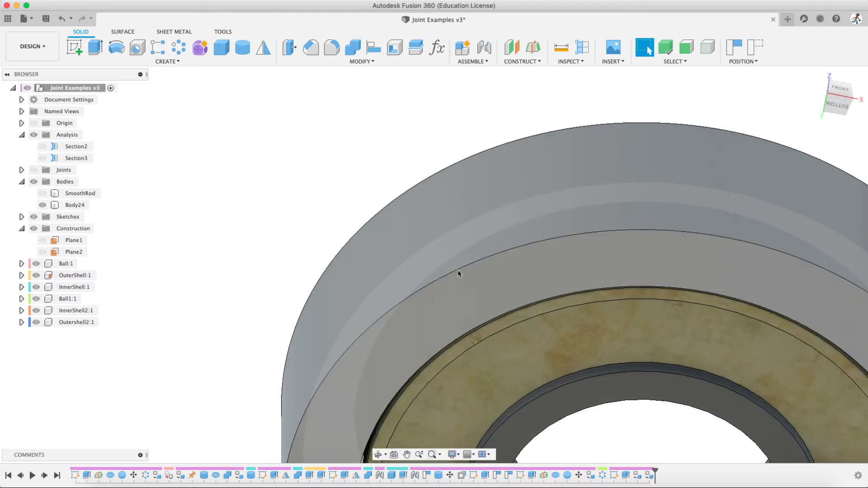
scroll(459, 272, "down", 8)
middle_click_drag(459, 271, 451, 308, "shift")
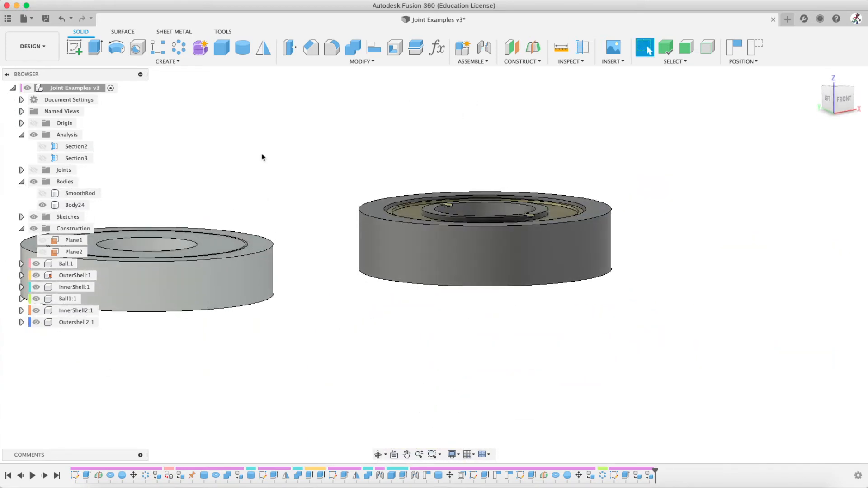
- Display construction Plane1 temporarily to examine how it cuts through the dark bearing and its inner shell, and hide it again
left_click(42, 252)
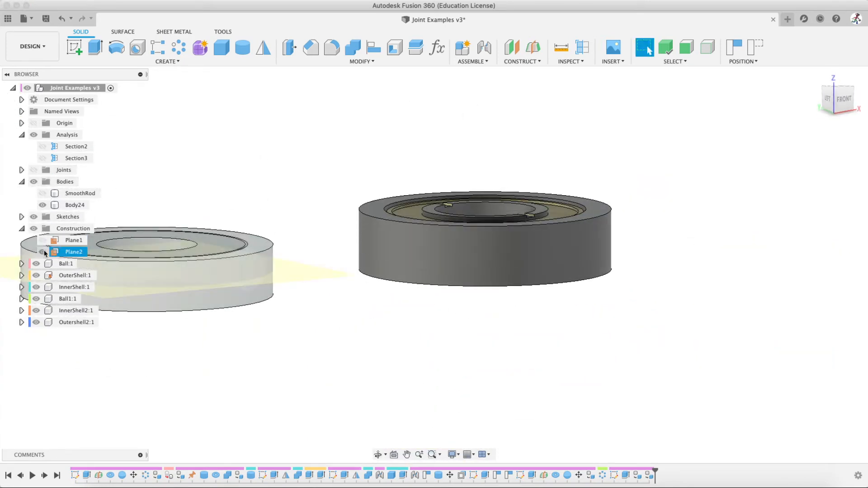
left_click(42, 241)
left_click(42, 252)
middle_click_drag(355, 226, 354, 118, "shift")
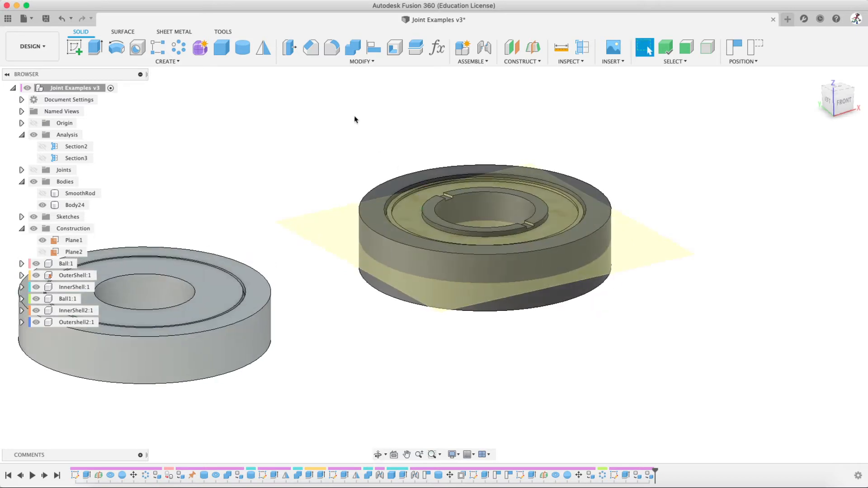
scroll(415, 199, "down", 5)
scroll(415, 201, "up", 10)
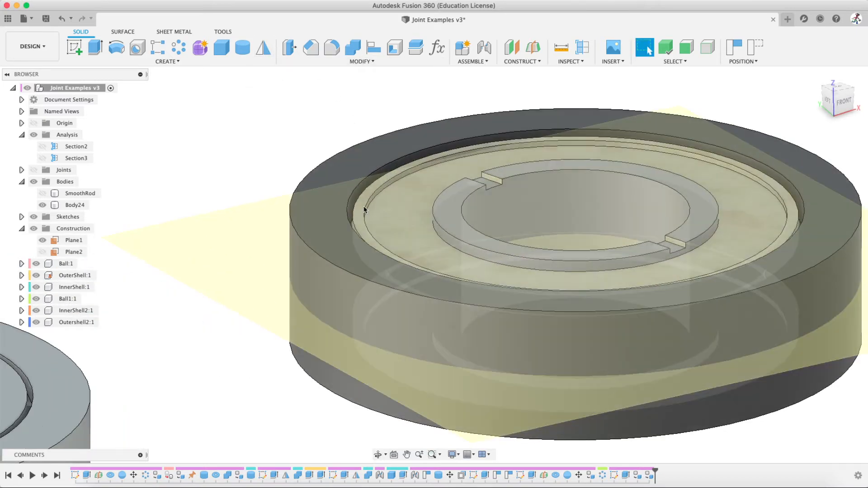
left_click(364, 209)
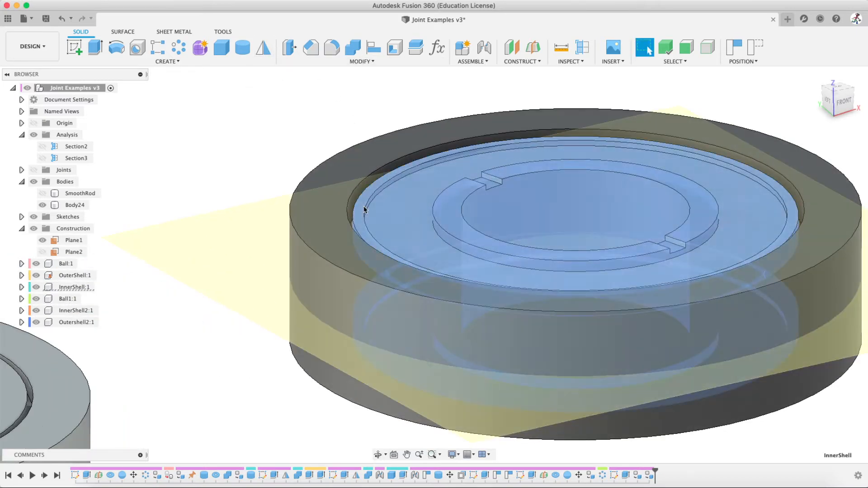
middle_click_drag(431, 256, 407, 199, "shift")
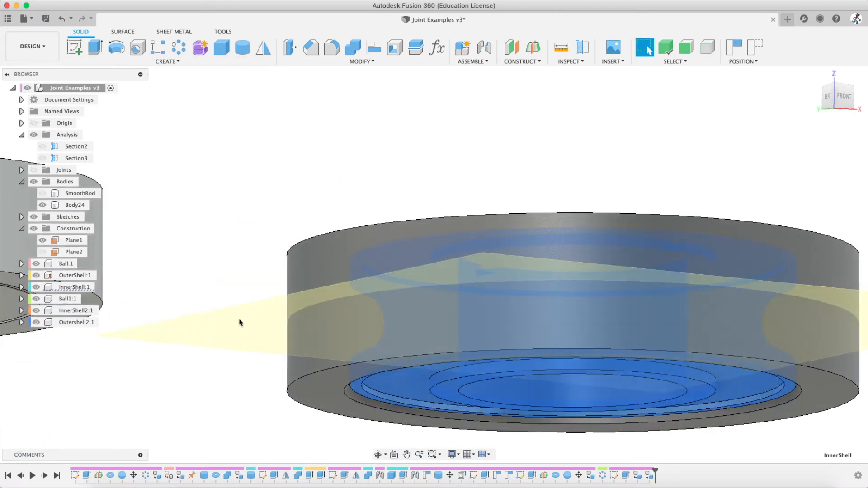
middle_click_drag(398, 380, 469, 321, "shift")
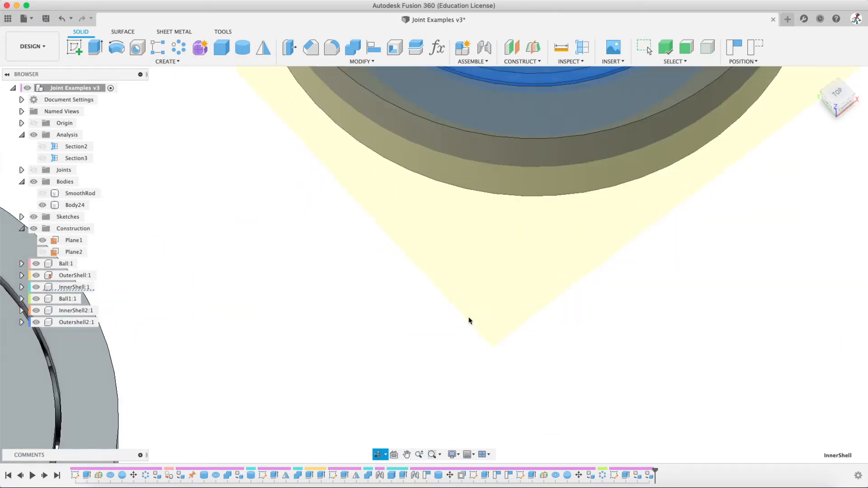
scroll(272, 181, "down", 5)
middle_click_drag(262, 197, 441, 241)
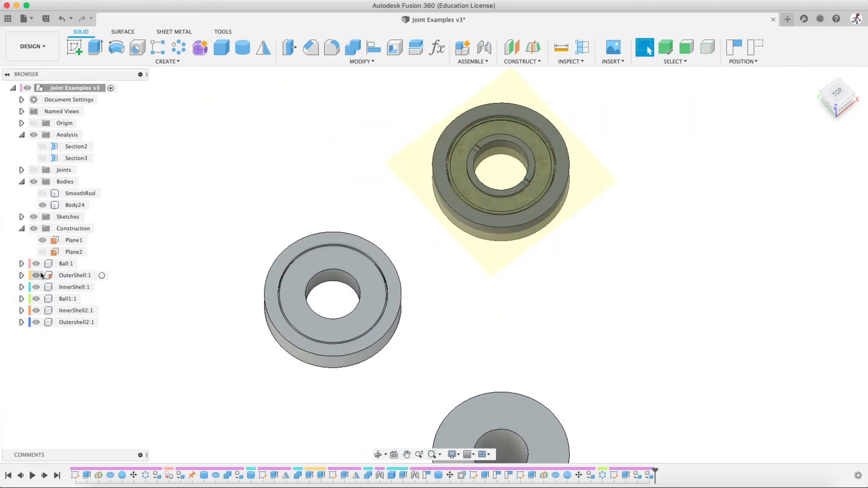
left_click(42, 240)
- Hide the InnerShell2 component of the light bearing to expose its balls
middle_click_drag(238, 187, 194, 177, "shift")
scroll(296, 308, "up", 1)
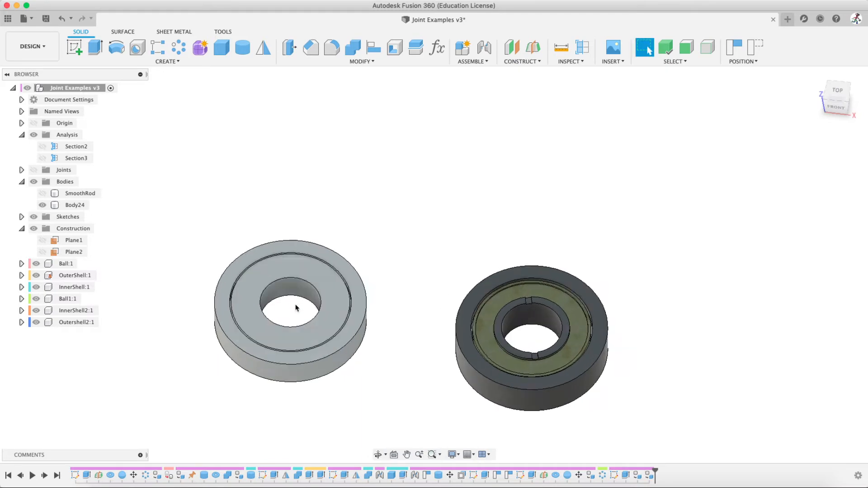
scroll(297, 308, "up", 10)
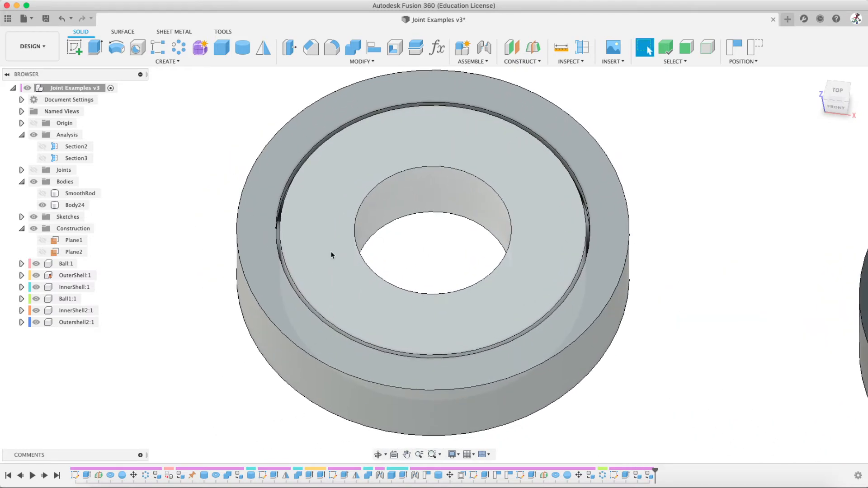
mouse_move(331, 255)
middle_mouse_down("shift")
mouse_move(339, 227)
mouse_move(334, 244)
middle_mouse_up("shift")
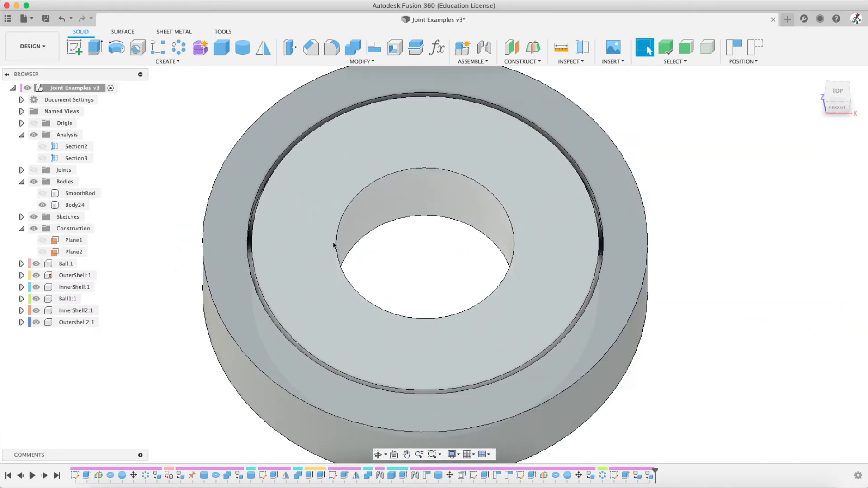
left_click(68, 311)
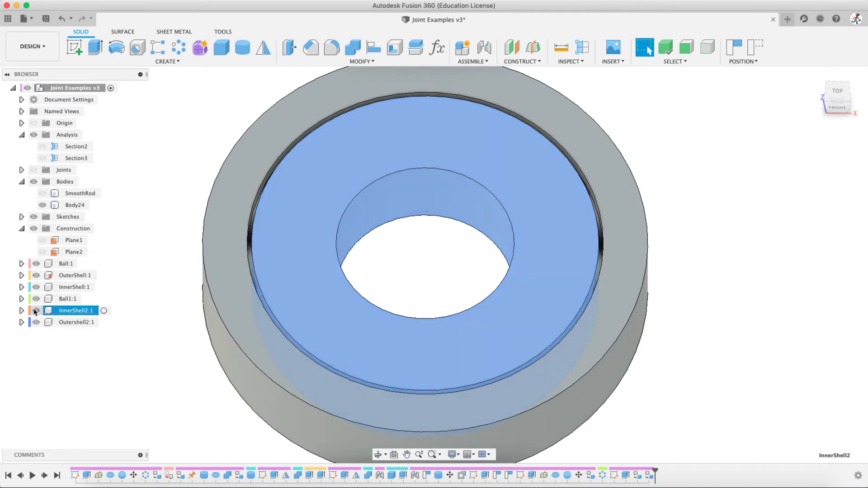
left_click(36, 310)
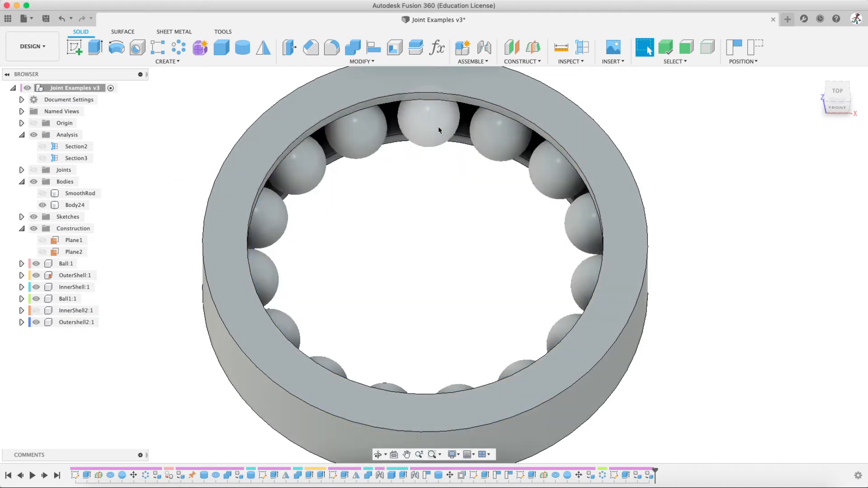
- Highlight the rearmost ball inside the light outer ring to check which component it belongs to, and clear the selection
left_click(438, 128)
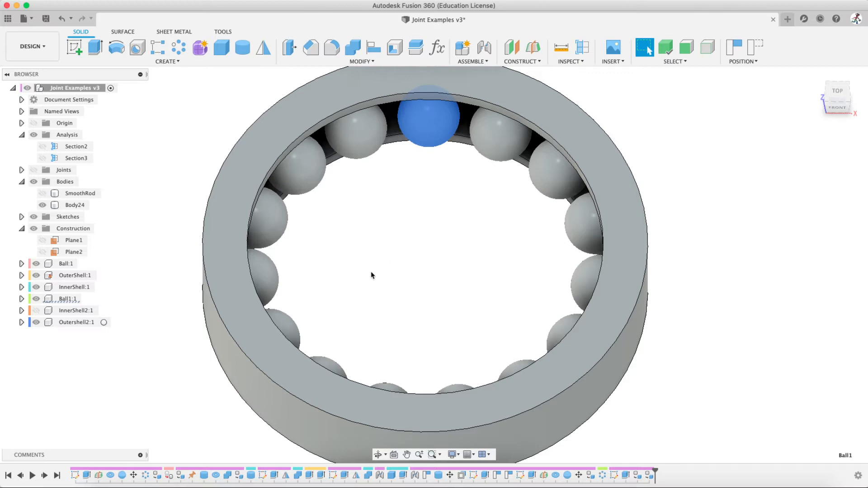
left_click_drag(425, 122, 269, 217)
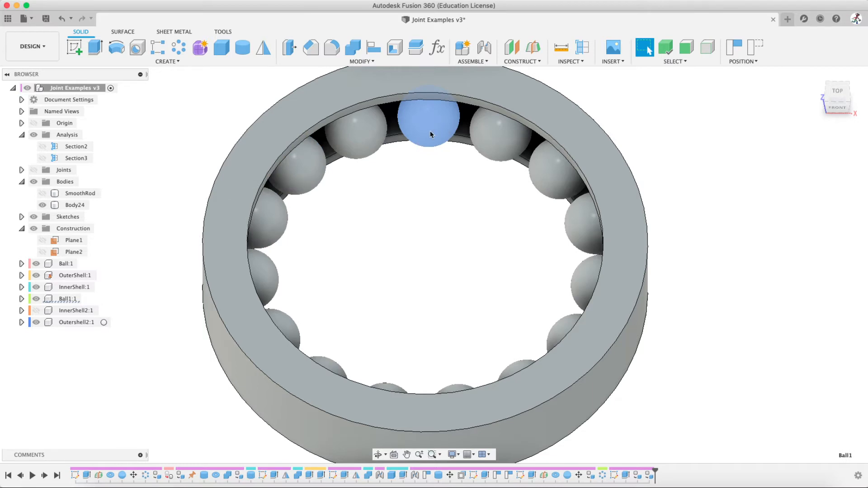
left_click(429, 134)
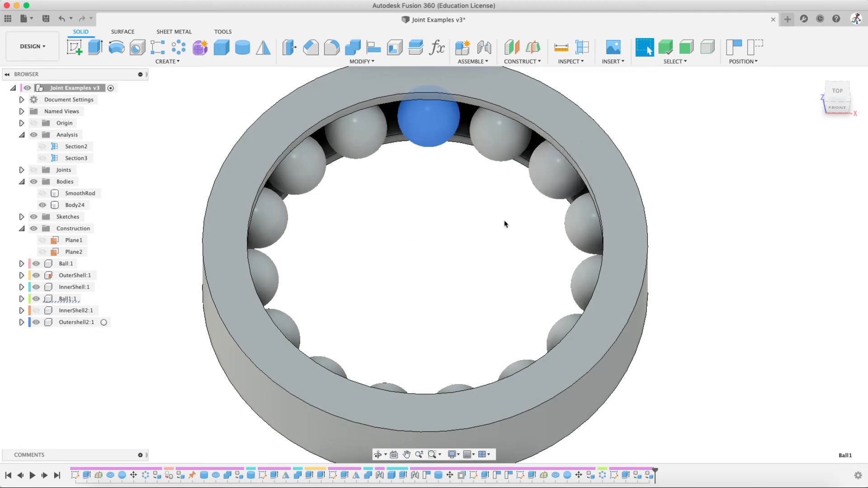
left_click(473, 212)
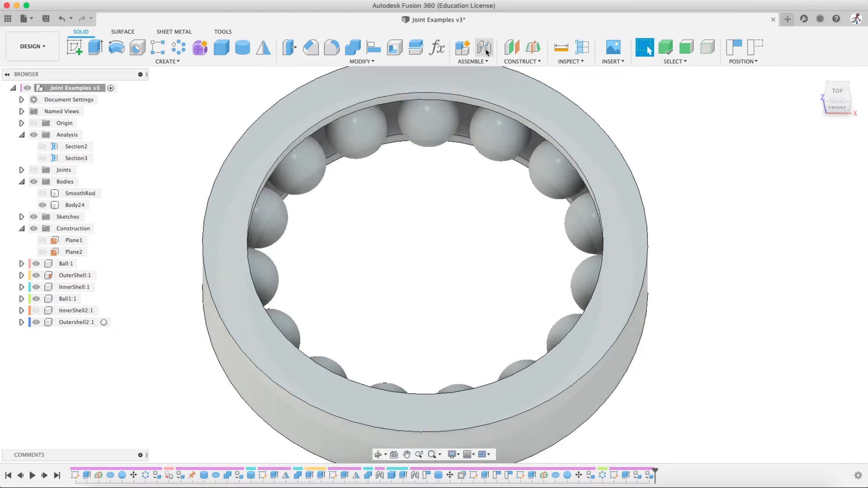
- Capture the moved components' position and start a joint from the rearmost ball's centre to the outer shell's upper inner circular edge
left_click(486, 48)
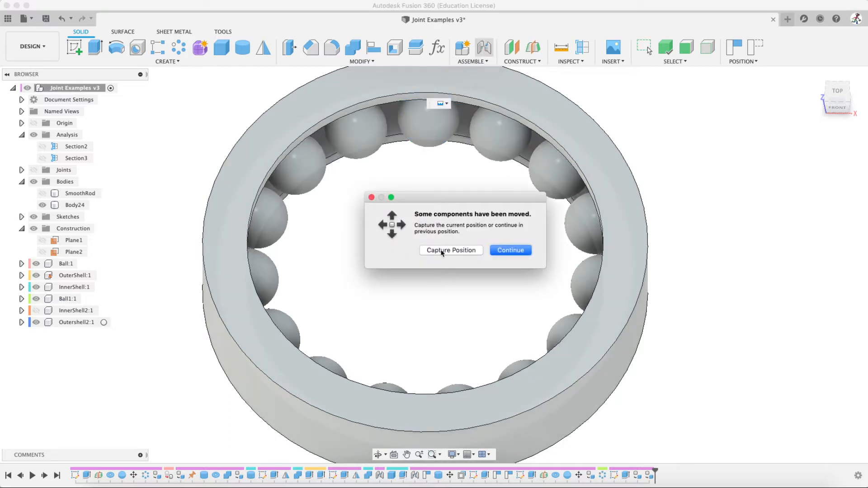
left_click(444, 250)
left_click_drag(794, 133, 734, 113)
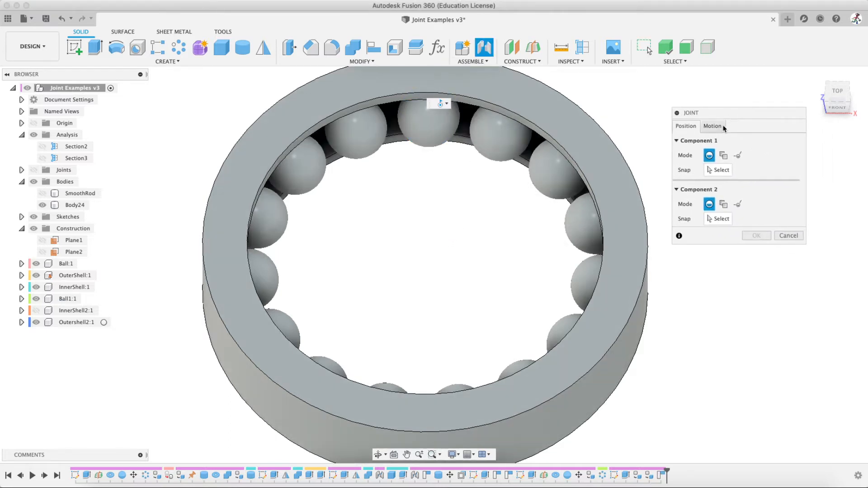
left_click(717, 171)
left_click(428, 136)
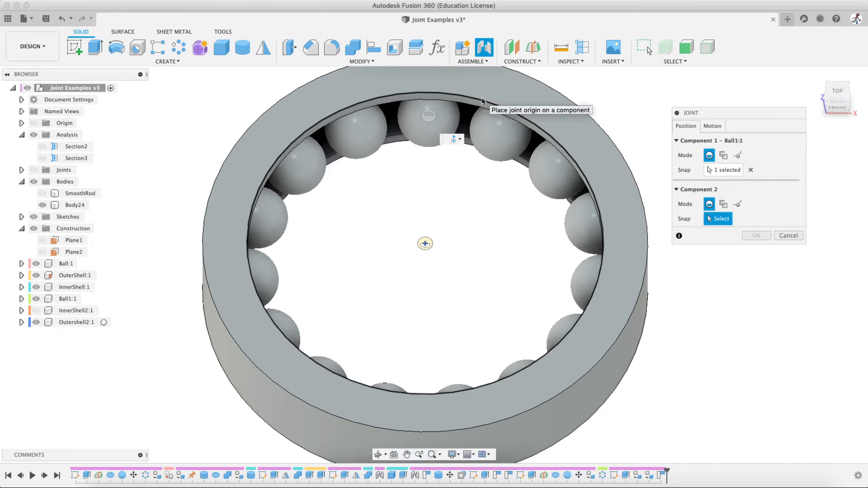
left_click(482, 102)
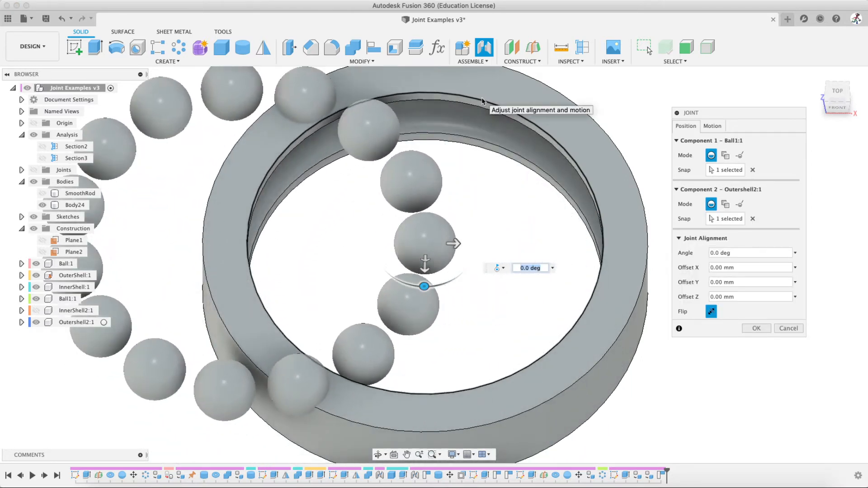
- Set the ball joint's motion type to Revolute about the Z axis
left_click(712, 126)
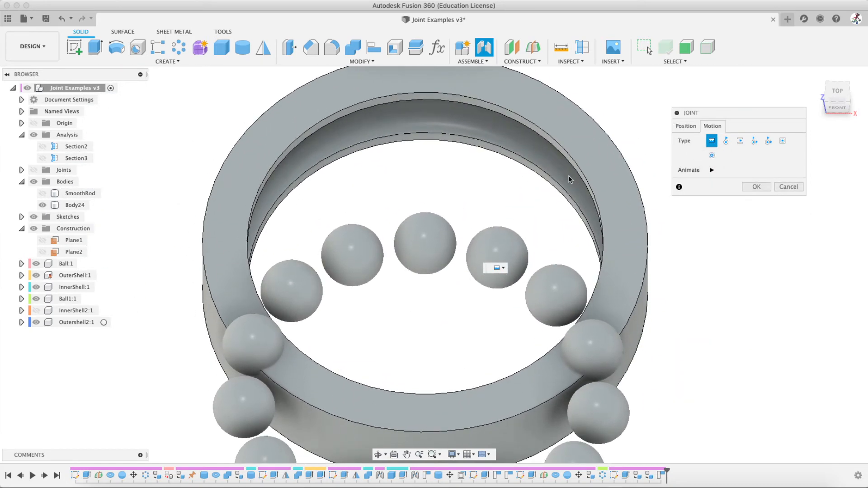
left_click(686, 126)
left_click(713, 127)
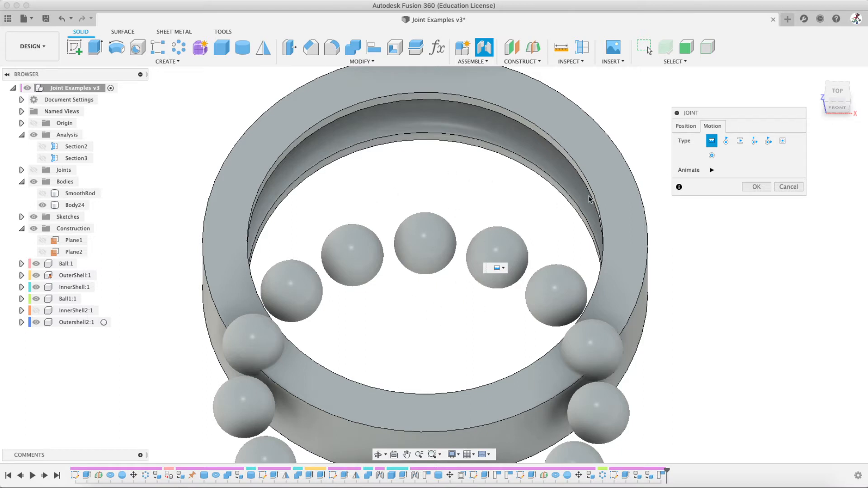
left_click(726, 142)
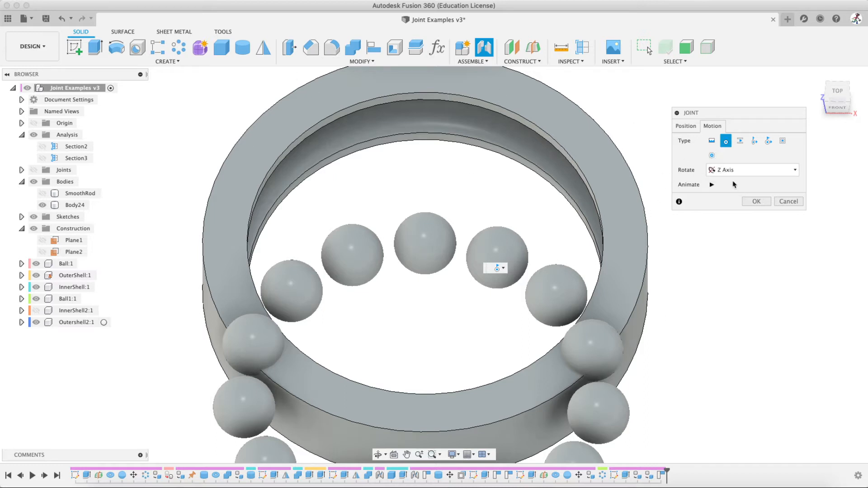
left_click(681, 127)
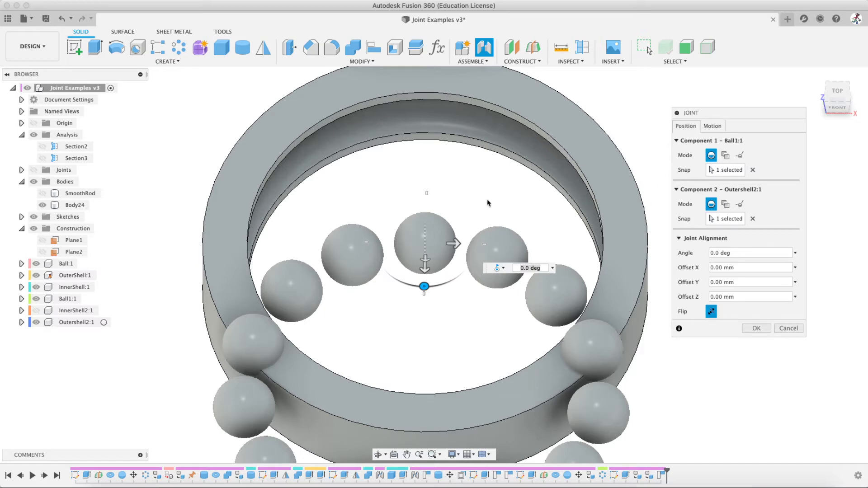
- Set the joint's Offset Y to -20 mm and inspect the balls' position over the outer shell
middle_click_drag(443, 192, 497, 183, "shift")
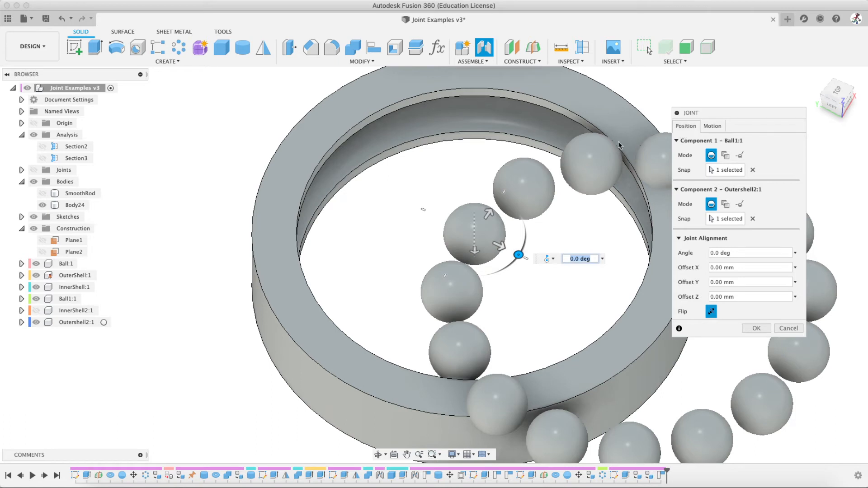
left_click(499, 246)
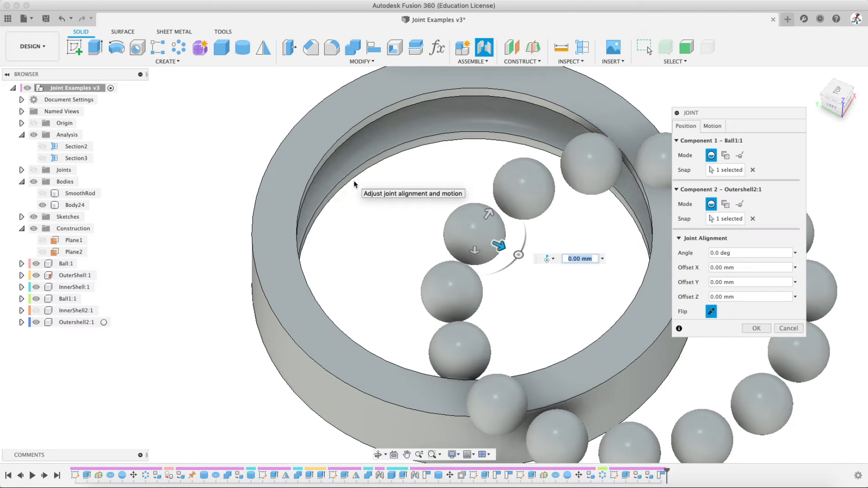
type("-20")
key("Return")
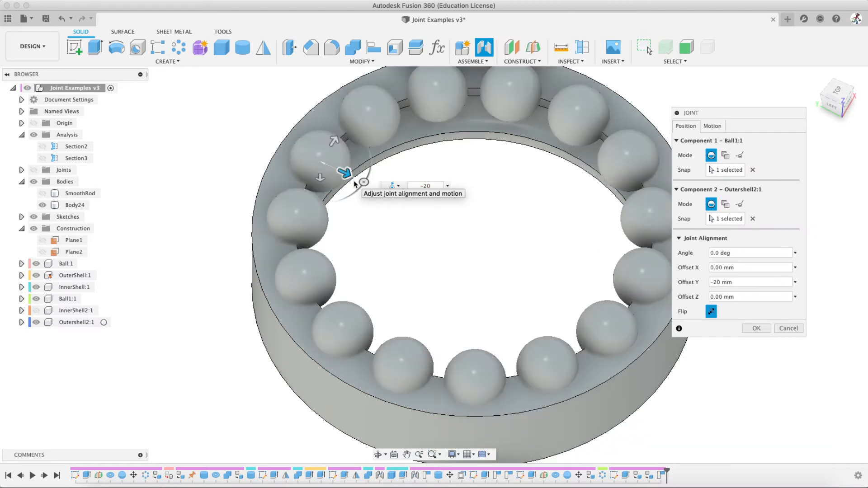
middle_click_drag(438, 204, 402, 235, "shift")
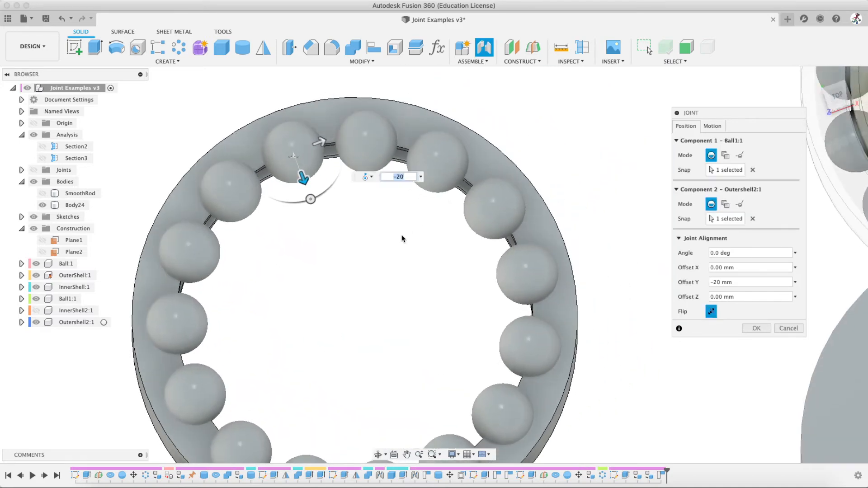
scroll(402, 238, "down", 5)
middle_click_drag(378, 270, 387, 250)
scroll(380, 218, "up", 2)
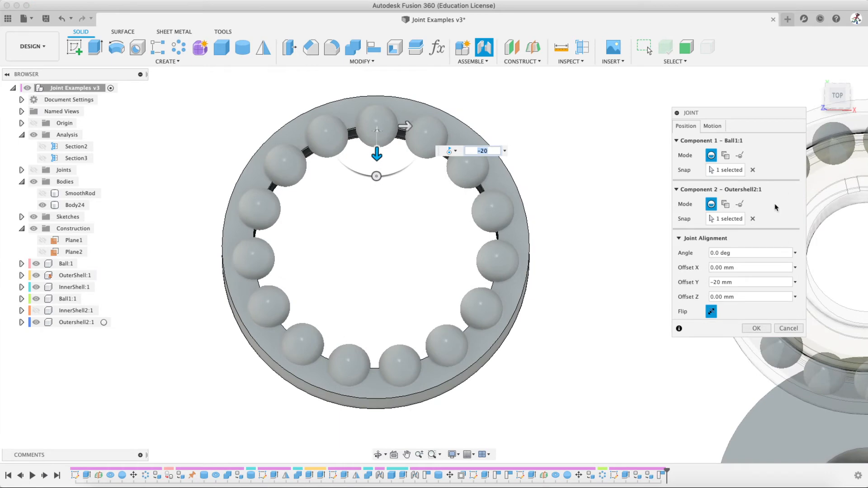
scroll(409, 182, "up", 3)
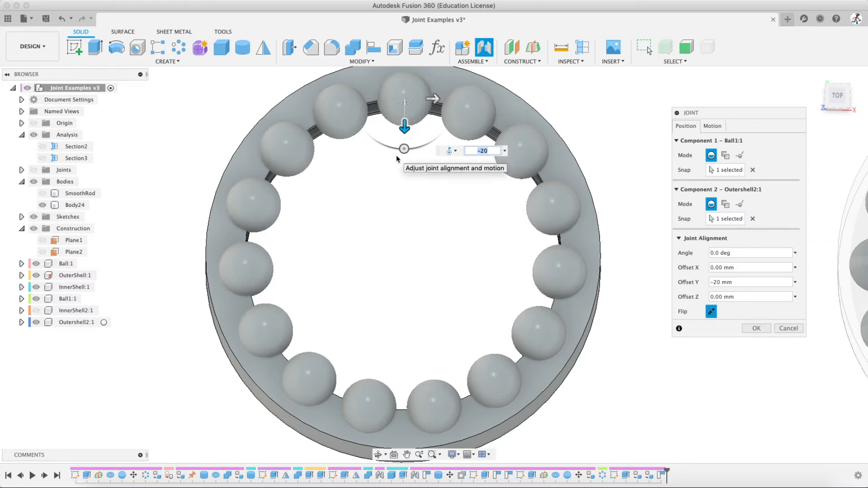
- Try a 4 mm X offset and a 20-degree angle on the joint, and discard the joint
left_click_drag(434, 99, 465, 100)
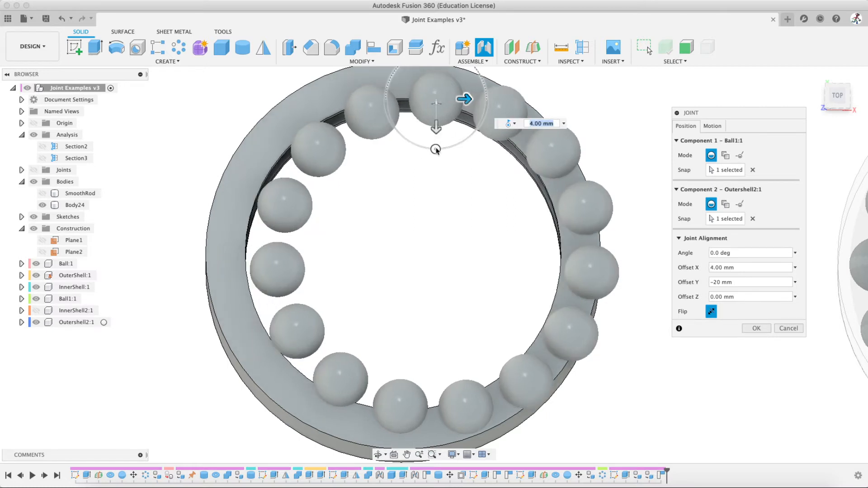
left_click_drag(436, 149, 417, 142)
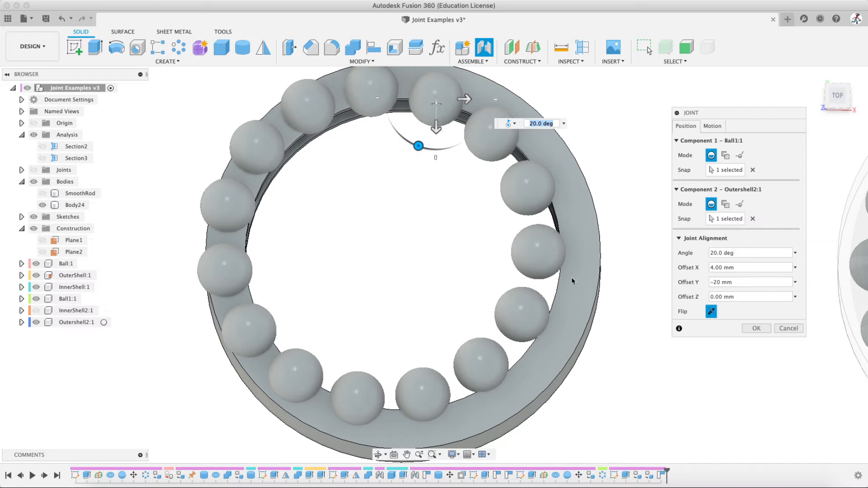
key("Return")
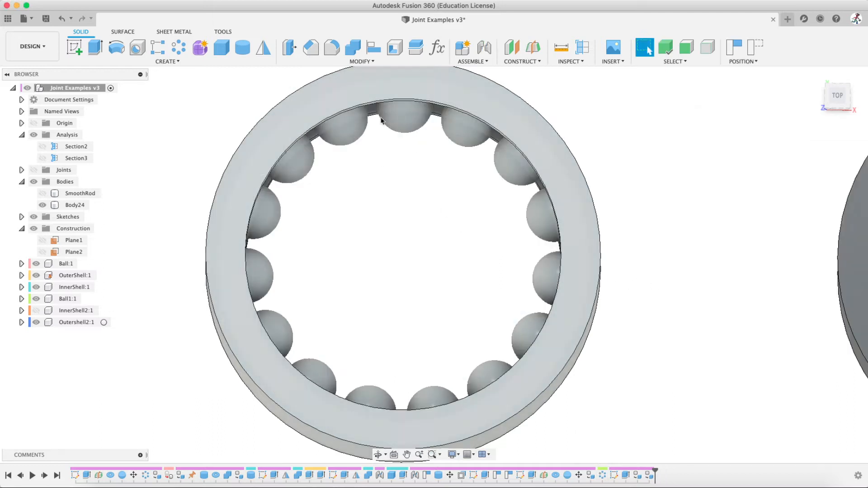
- Capture the component position and start a revolute joint from the rearmost Ball1 sphere's centre to Outershell2's upper inner circular edge
left_click(405, 114)
left_click(485, 47)
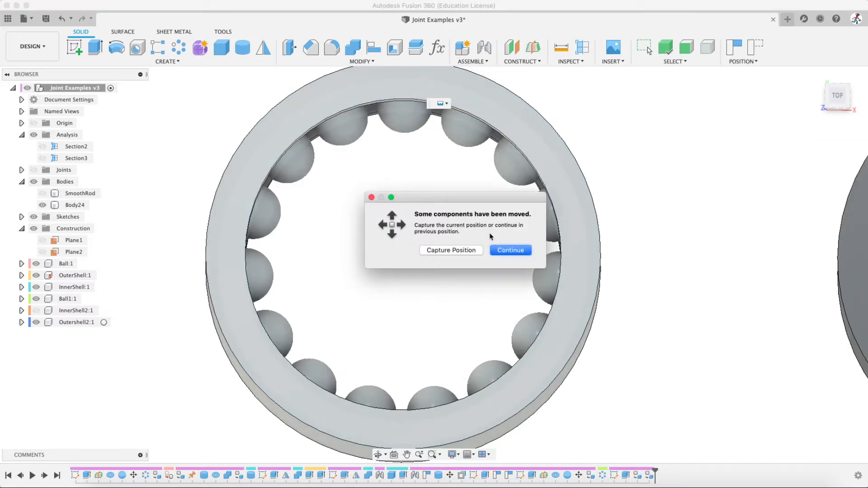
left_click(423, 250)
left_click(711, 127)
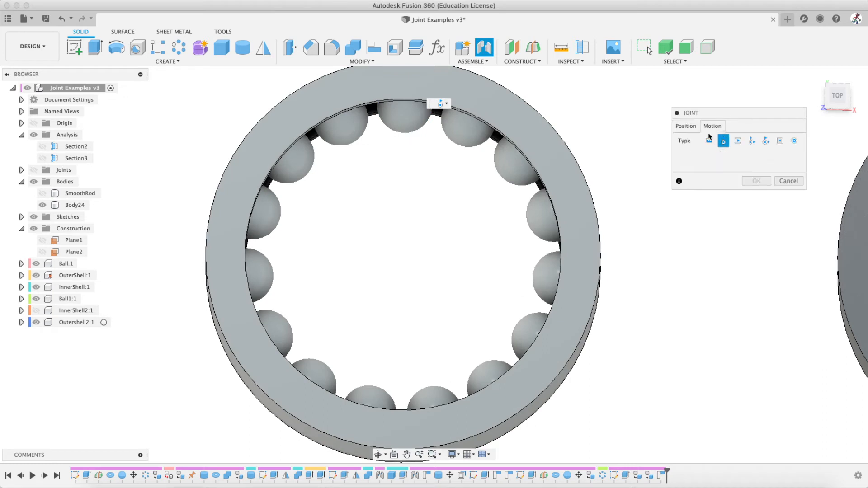
left_click(686, 126)
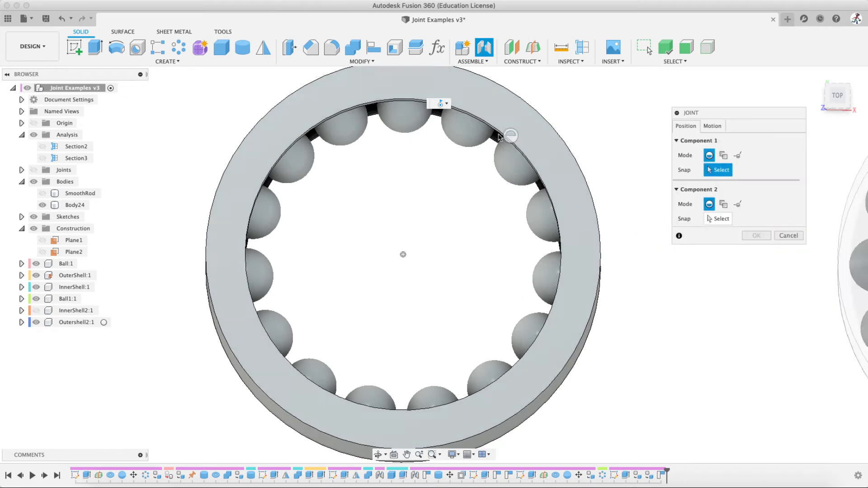
left_click(405, 106)
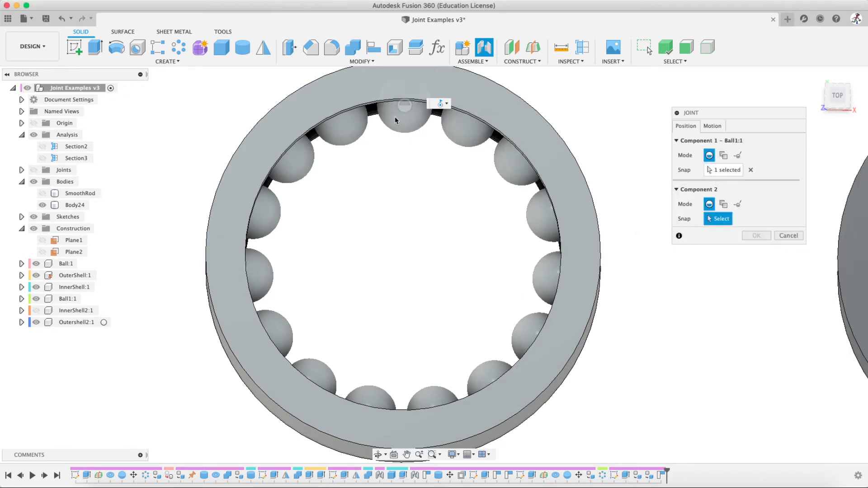
left_click(506, 140)
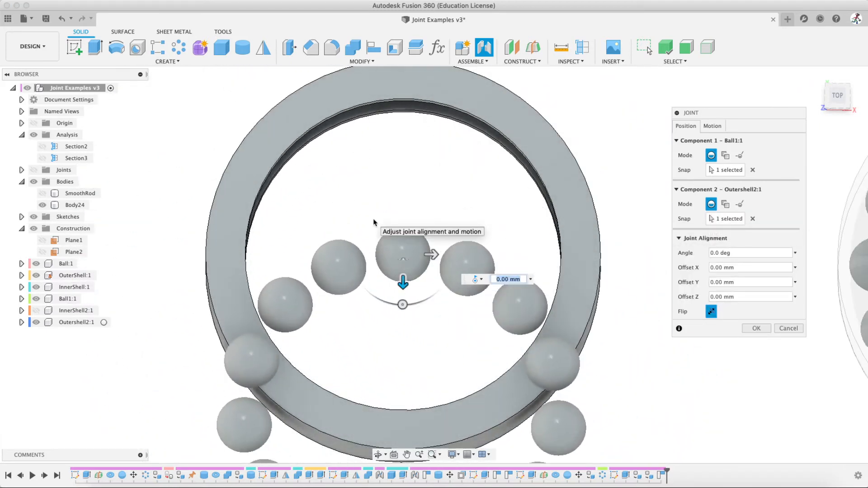
- Offset the joint by -20 mm in Y and, after trying 10 mm, by 5 mm in Z
type("-20")
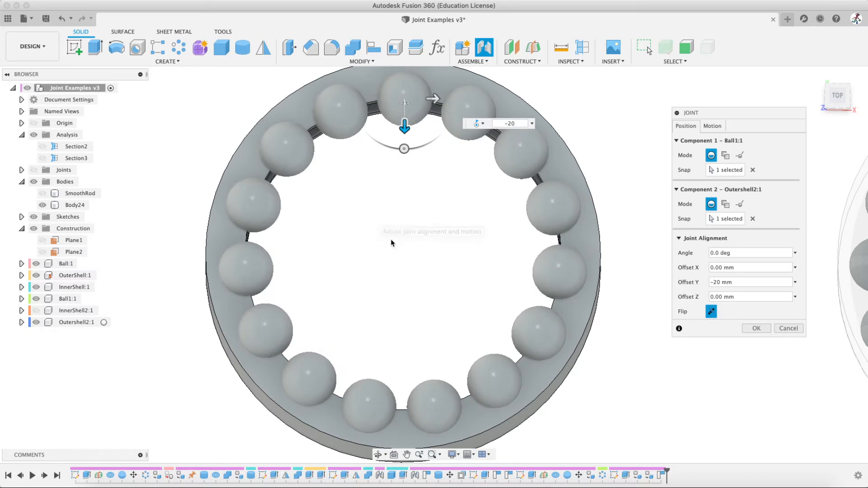
middle_click_drag(380, 219, 403, 190, "shift")
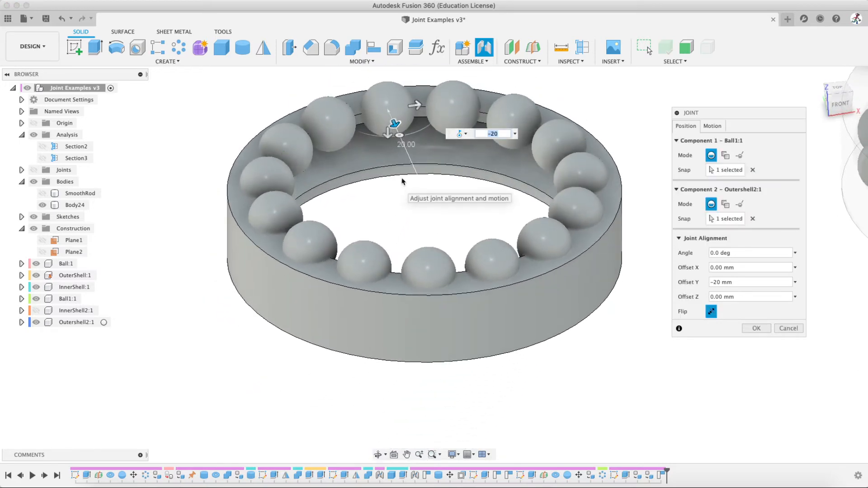
left_click(388, 136)
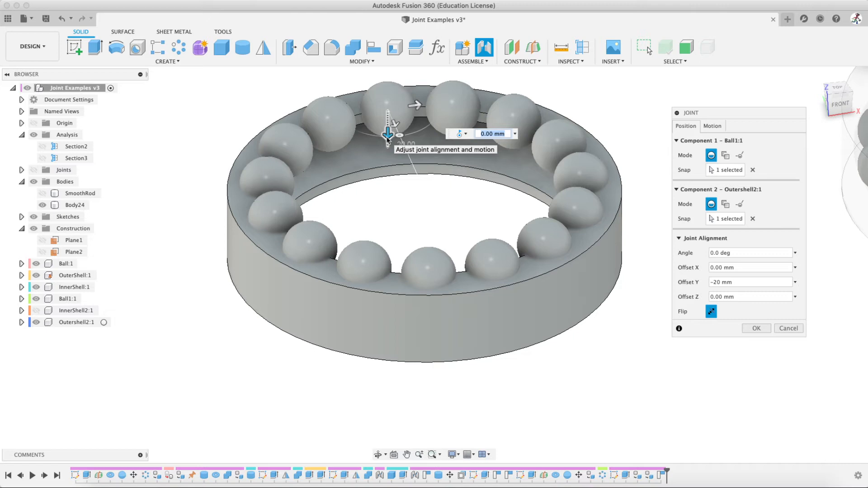
type("10")
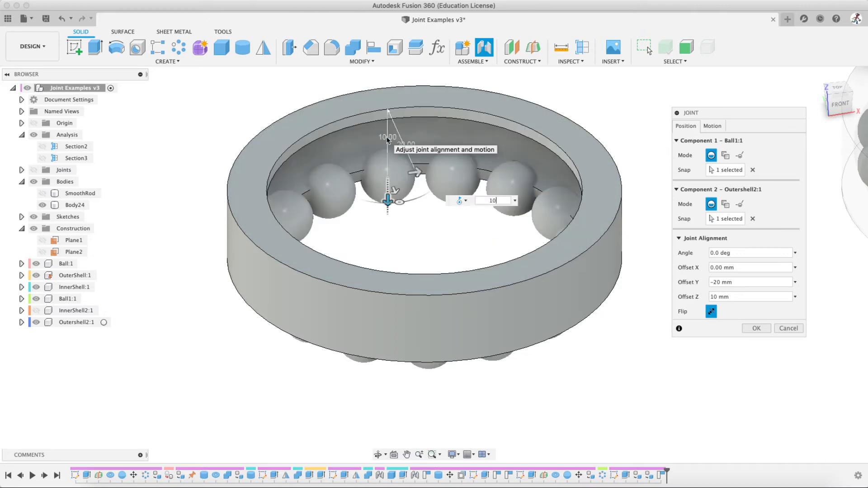
key("Return")
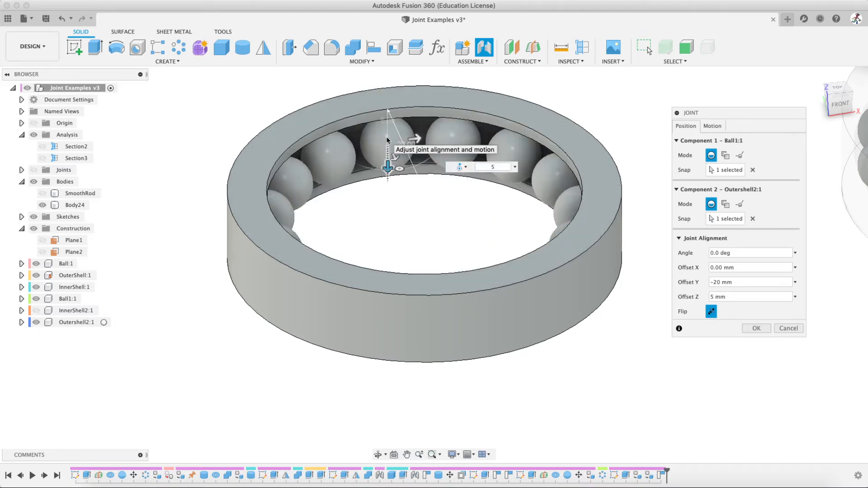
scroll(387, 149, "up", 3)
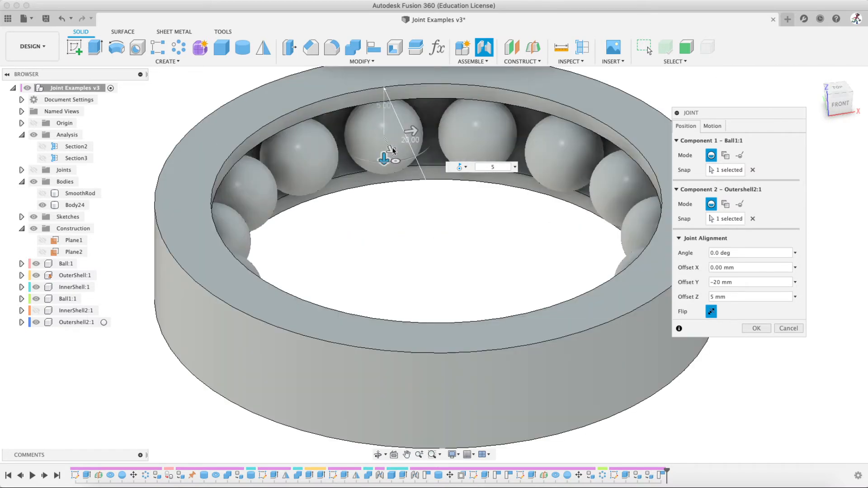
middle_click_drag(389, 156, 418, 161, "shift")
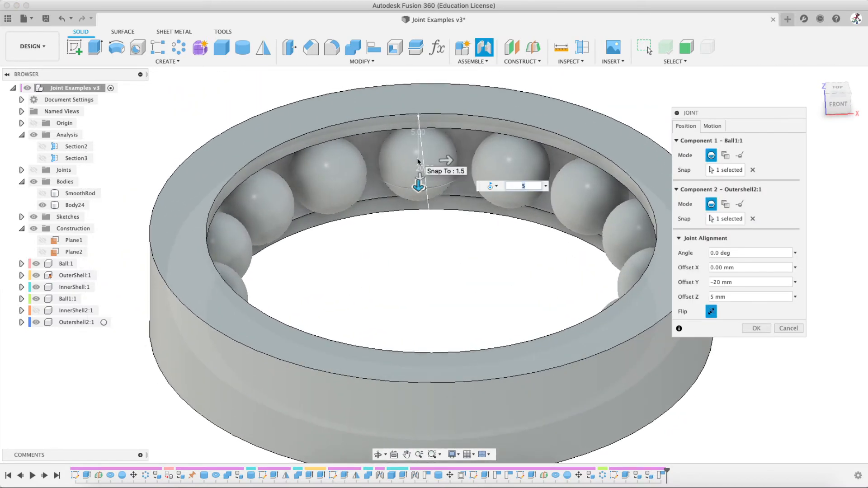
- Compare a 0 mm Z offset with the 5 mm one, keep 5 mm and create the joint
type("0")
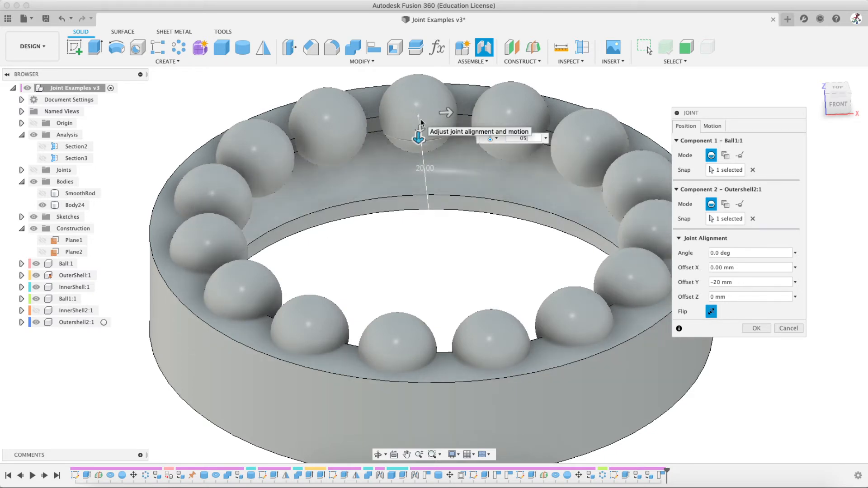
key("Return")
middle_click_drag(421, 122, 398, 186, "shift")
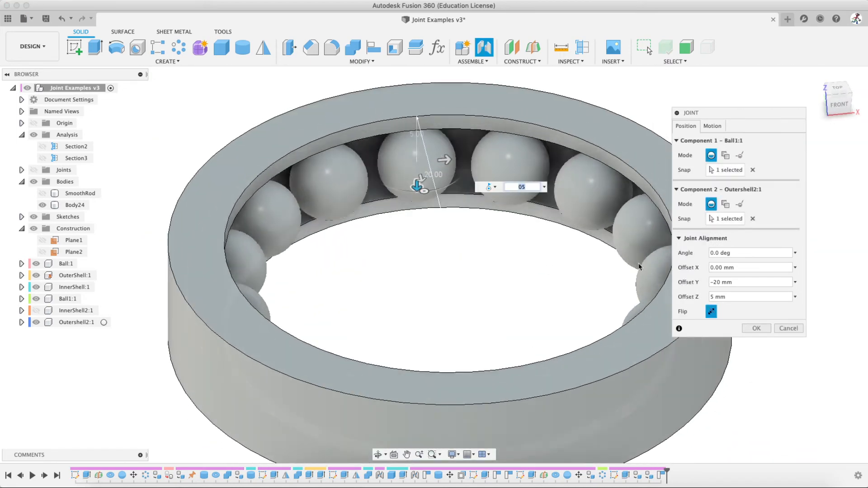
left_click(756, 328)
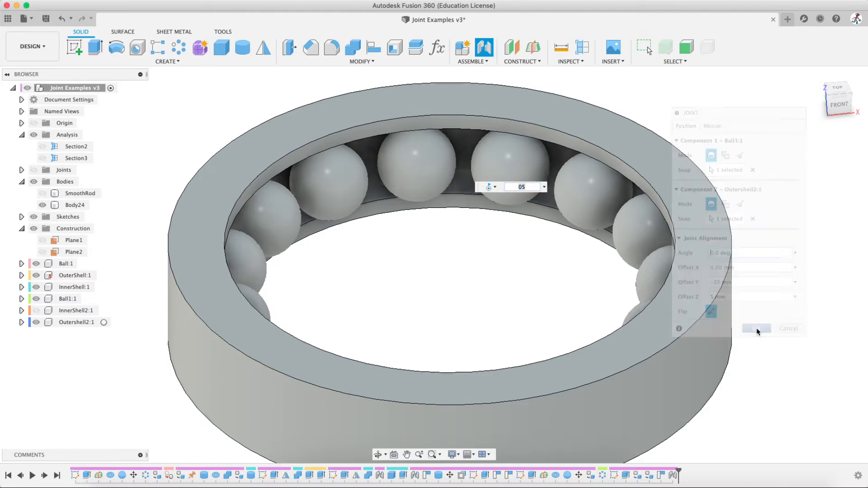
- Display the Section2 analysis and examine from above how the balls sit inside the outer shell
left_click(42, 147)
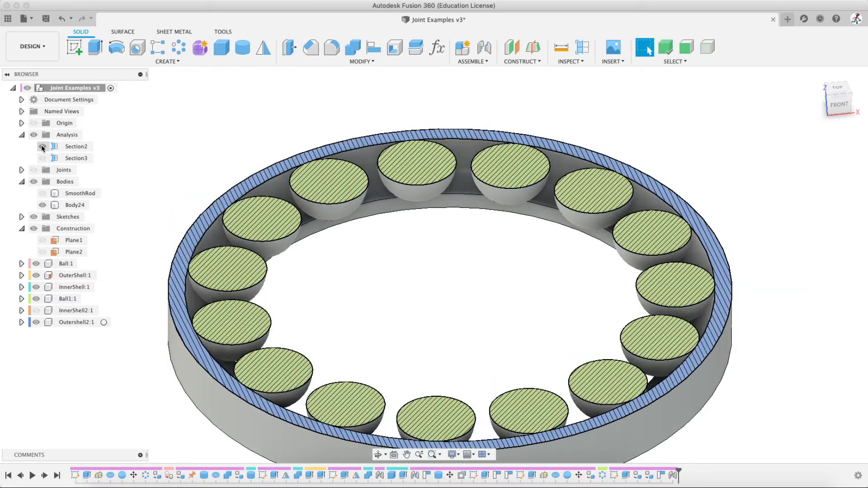
middle_click_drag(382, 140, 391, 190, "shift")
scroll(398, 207, "down", 3)
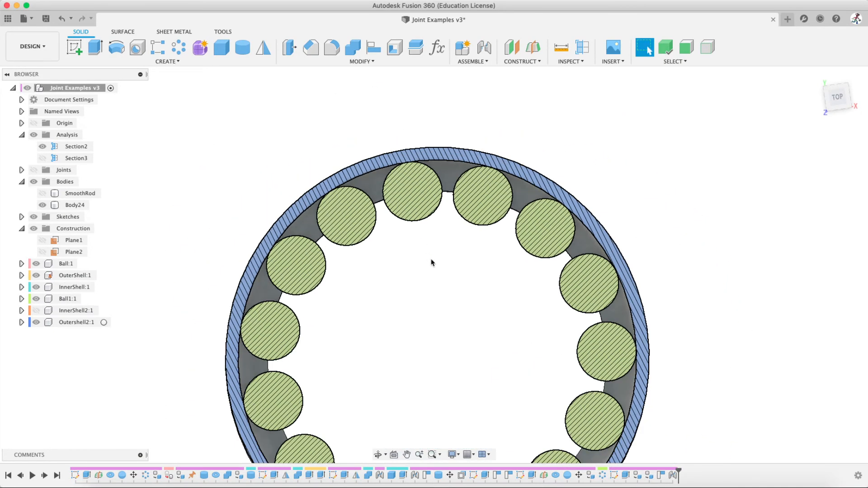
middle_click_drag(476, 225, 469, 177)
key("Escape")
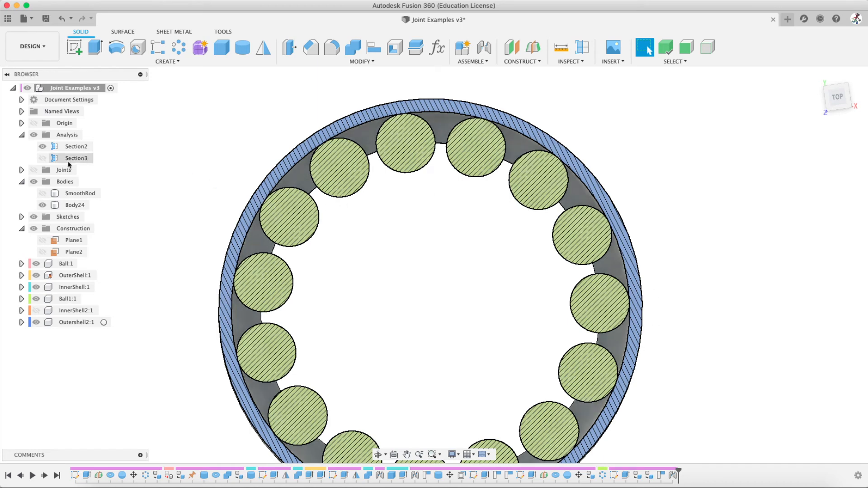
- Hide the Section2 analysis and the InnerShell component to compare the new bearing with the reference bearing
left_click(43, 147)
left_click(42, 147)
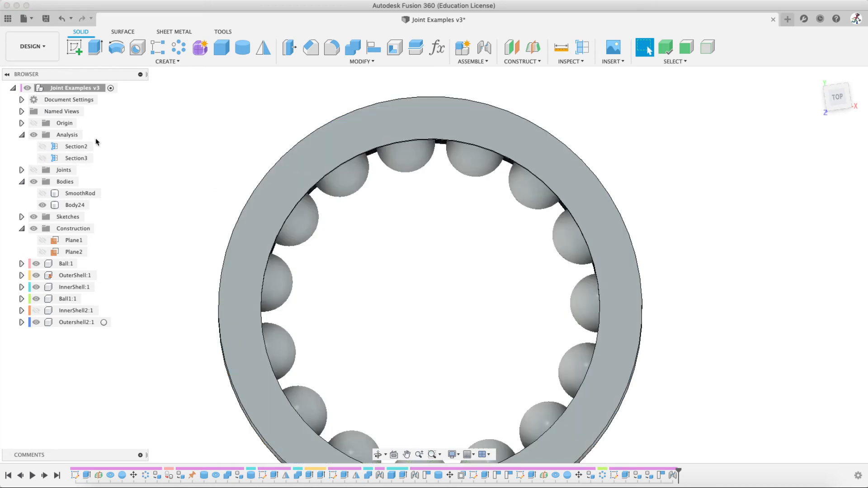
middle_click_drag(404, 226, 411, 219, "shift")
scroll(413, 194, "down", 2)
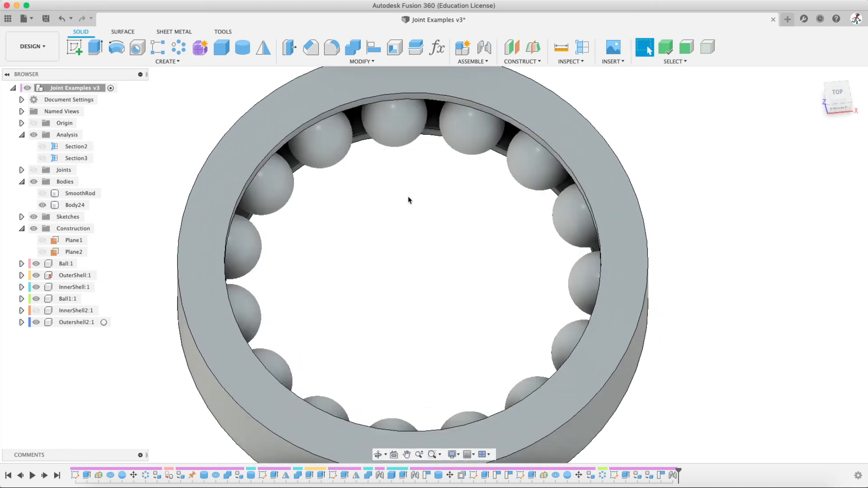
scroll(409, 201, "down", 3)
scroll(407, 207, "up", 2)
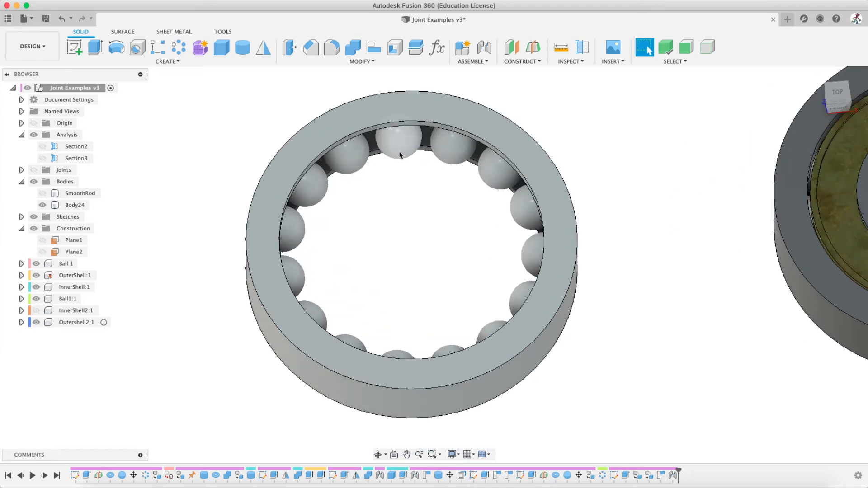
middle_click_drag(593, 128, 424, 166)
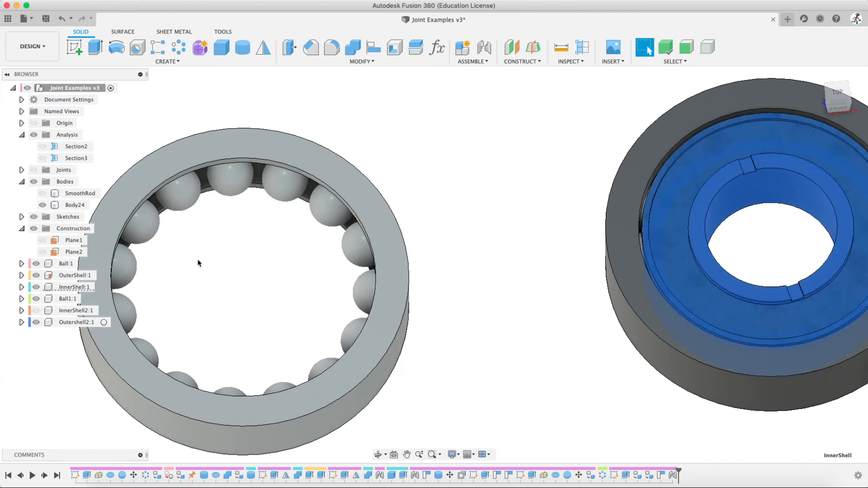
left_click(36, 287)
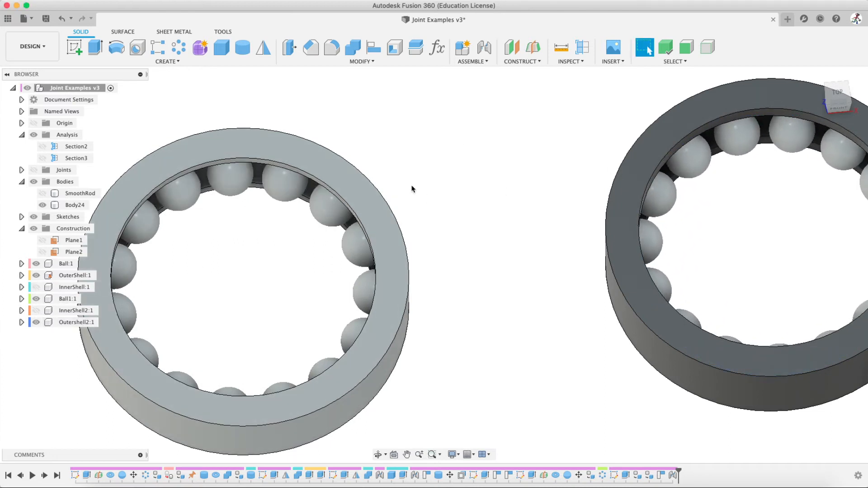
- Test how the new bearing's balls and outer shell move on their joint
middle_click_drag(345, 107, 490, 80)
left_click_drag(379, 163, 383, 146)
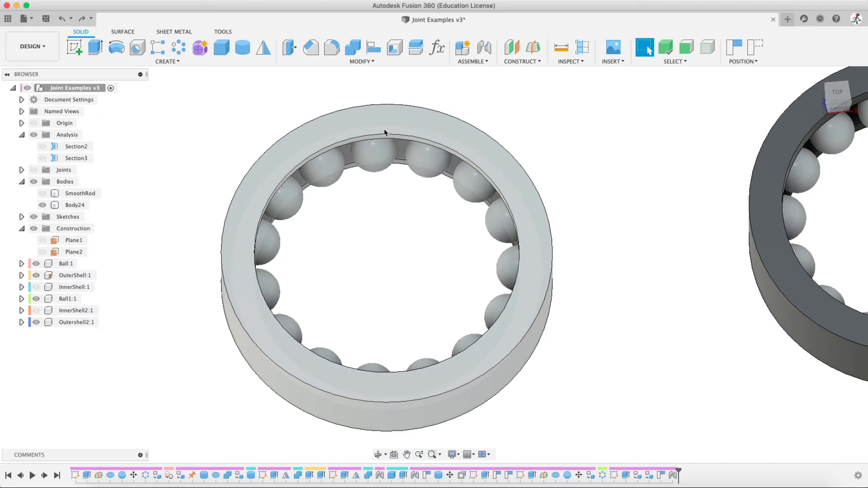
left_click(386, 125)
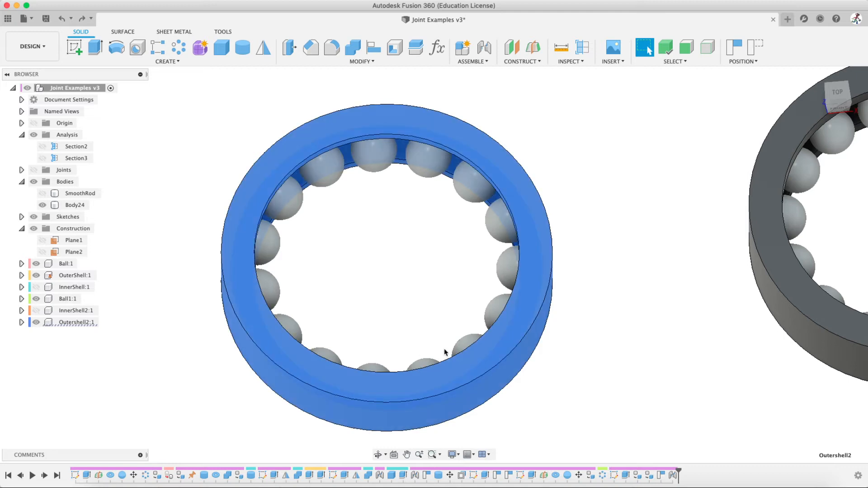
left_click(216, 139)
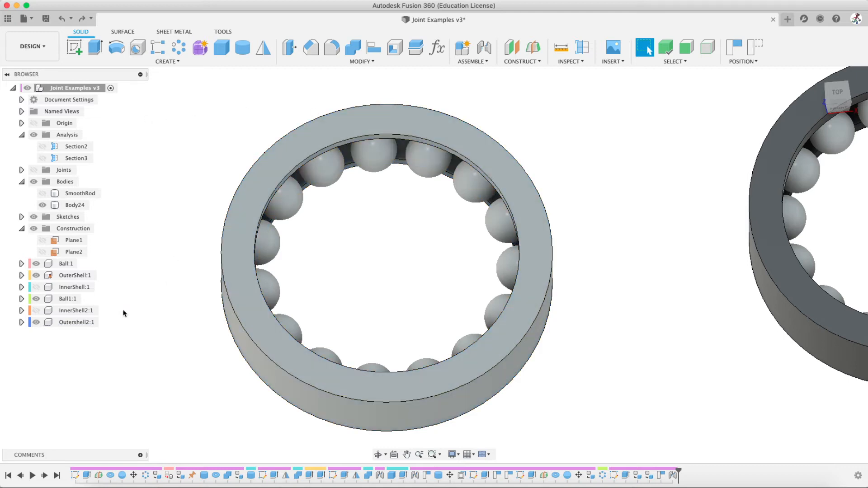
- Try grounding Outershell2, undo the grounding and test the free shell's movement
left_click(75, 322)
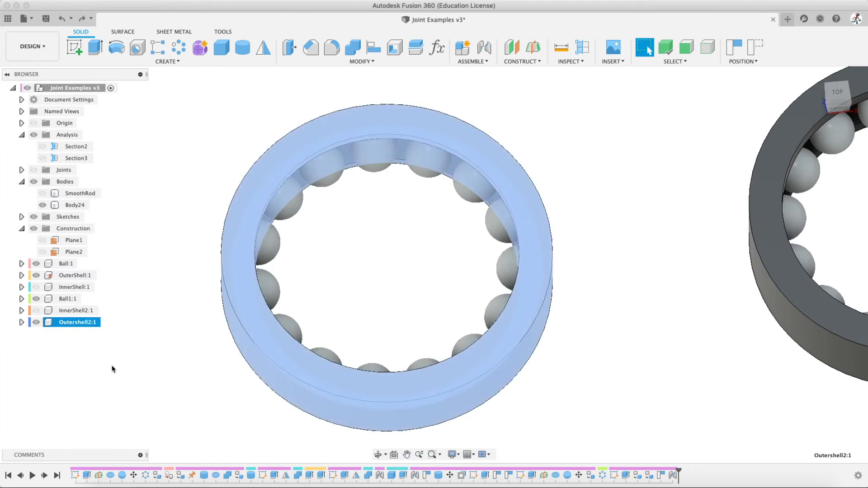
right_click(81, 324)
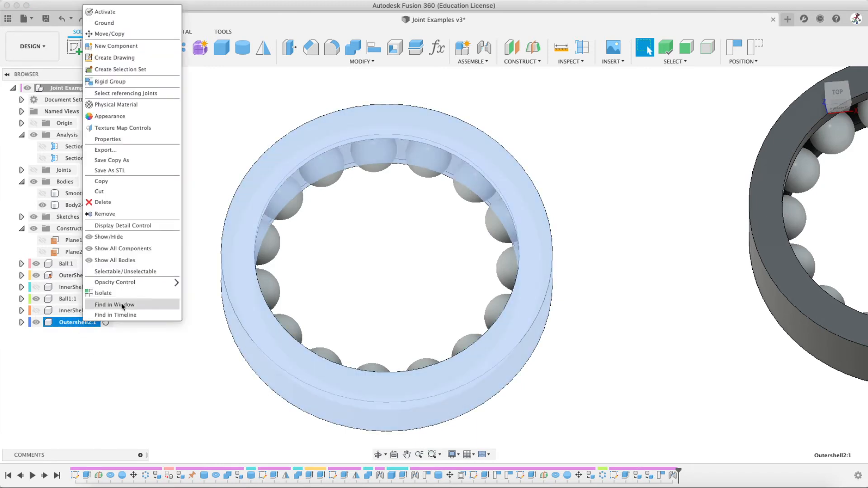
left_click(116, 24)
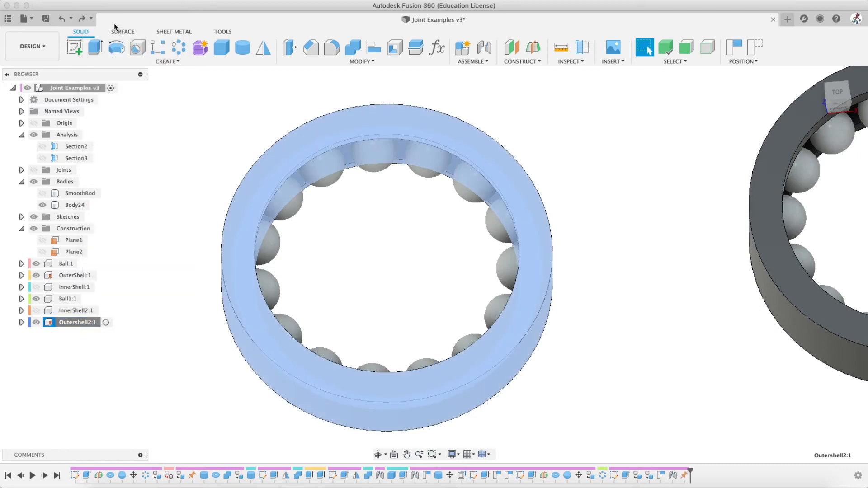
left_click(175, 155)
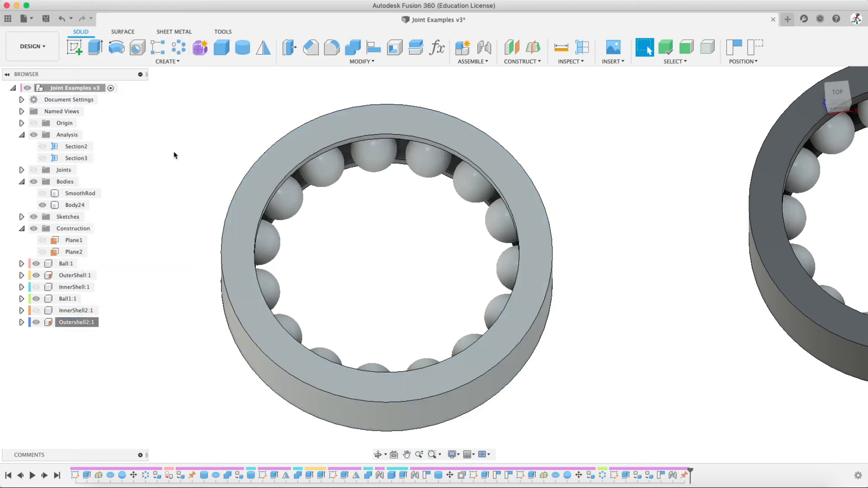
key("super+z")
left_click_drag(250, 175, 165, 243)
- Ground Outershell2 and capture the component position
right_click(71, 324)
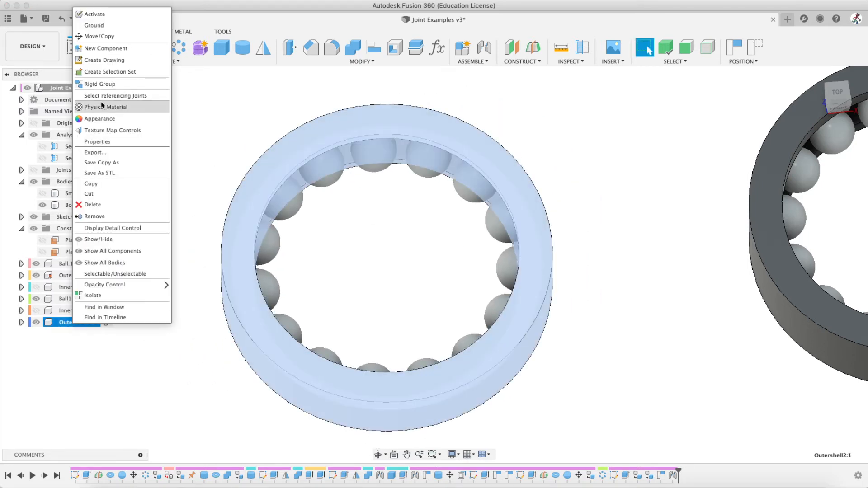
left_click(96, 25)
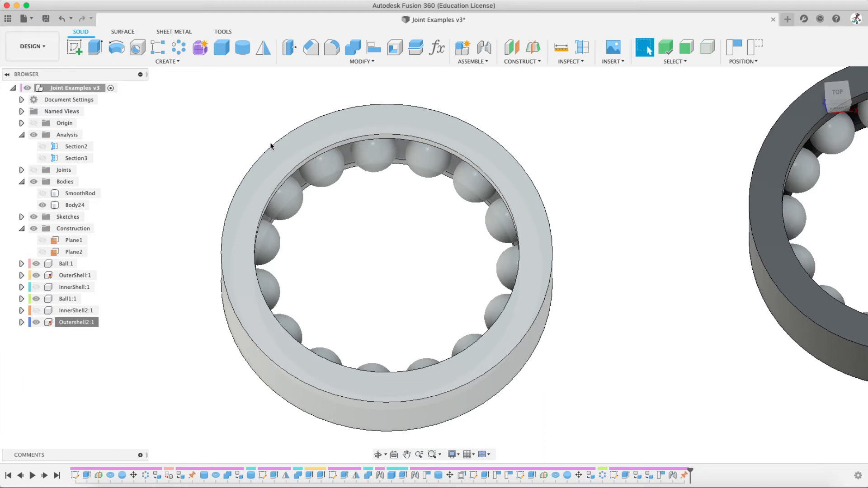
left_click(735, 47)
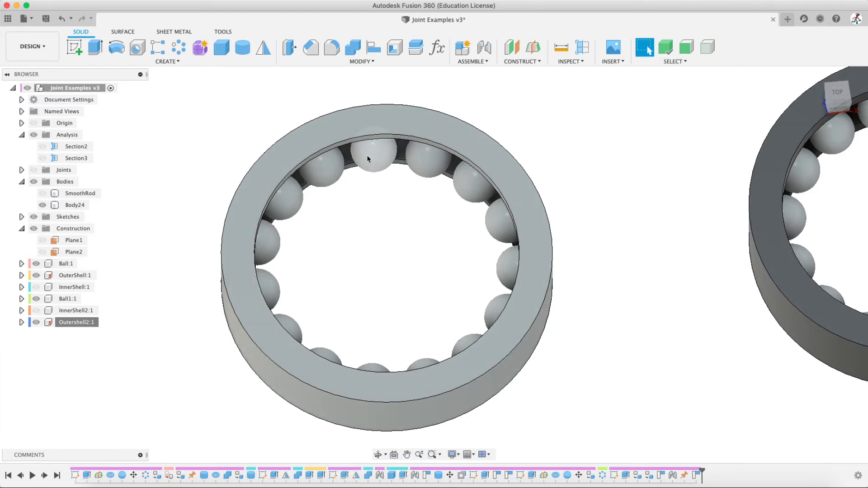
- Rotate the Ball1 spheres inside the grounded outer shell to test the revolute joint
left_click_drag(368, 151, 419, 235)
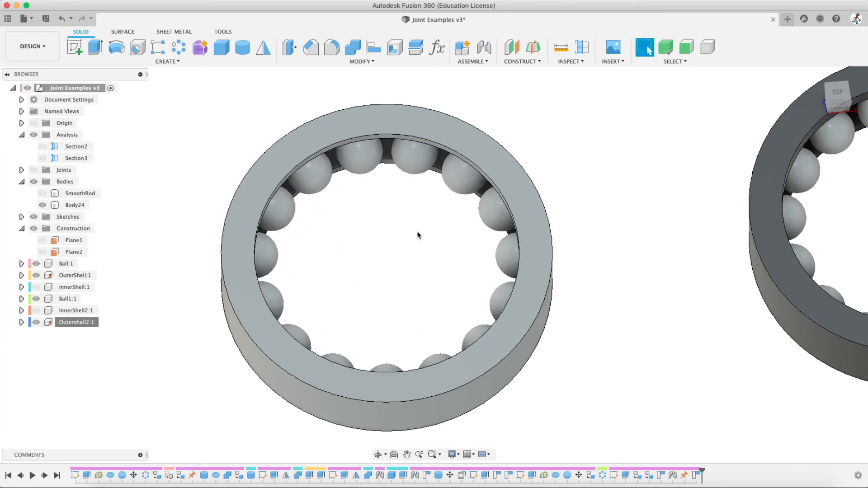
left_click(165, 353)
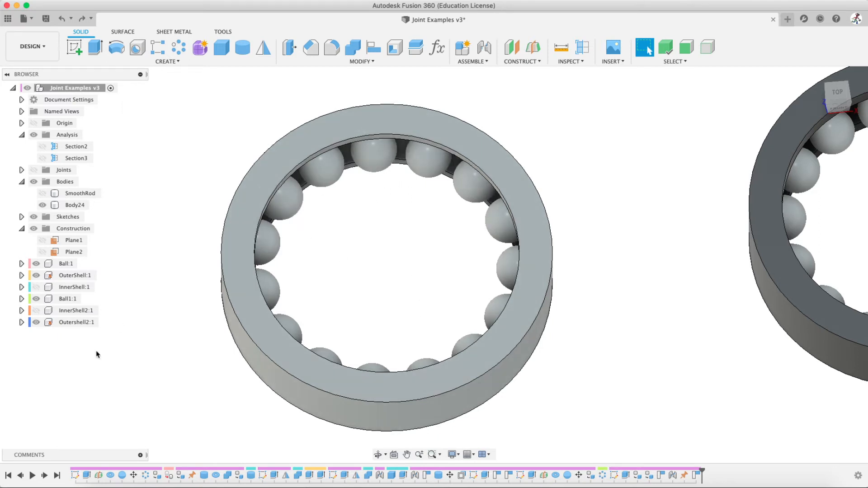
left_click(76, 321)
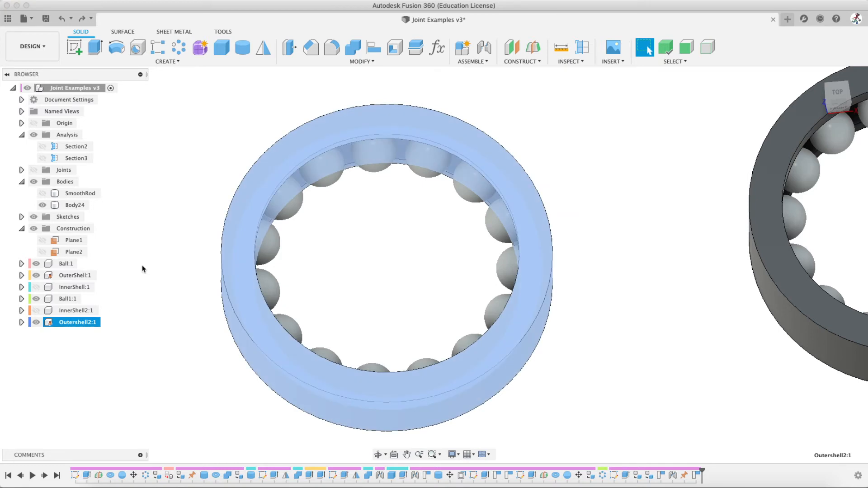
left_click(195, 230)
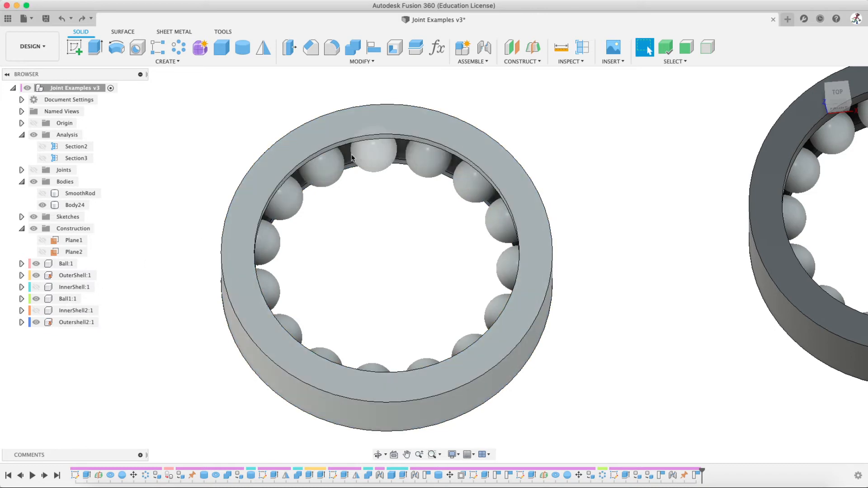
left_click_drag(364, 155, 355, 151)
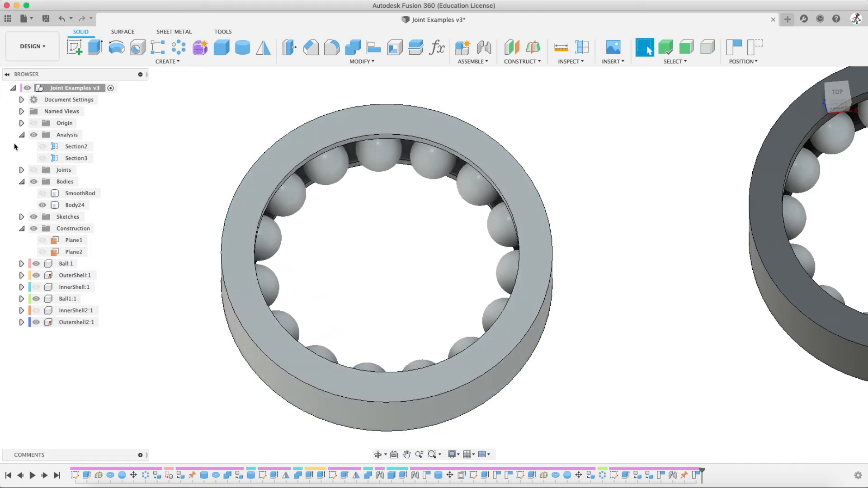
- List the assembly's joints and identify Rev6 as the one between Ball1 and Outershell2
left_click(21, 170)
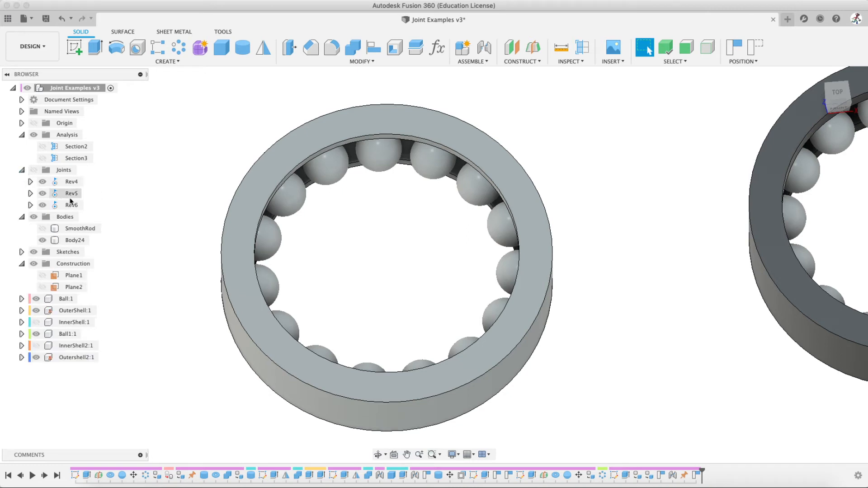
left_click(42, 192)
left_click(43, 182)
left_click(42, 182)
left_click(43, 191)
left_click(62, 205)
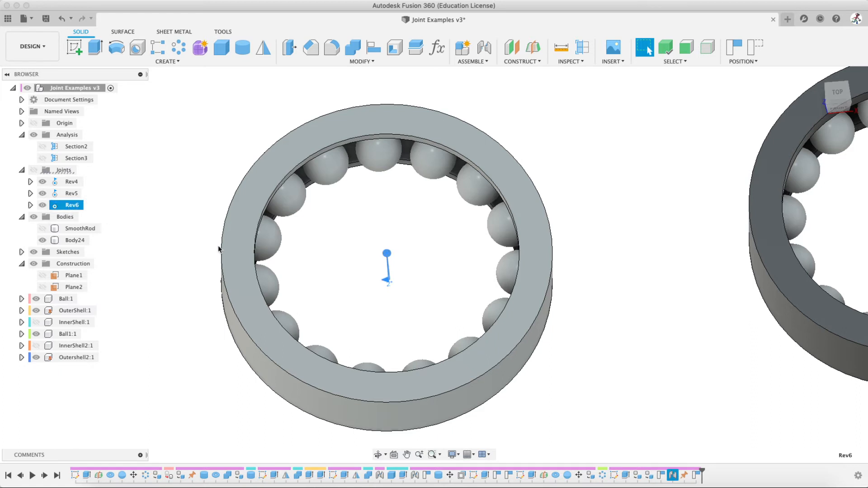
- Limit the rotation of joint Rev6 to a minimum of 0 deg and a maximum of 180 deg
right_click(76, 203)
left_click(97, 250)
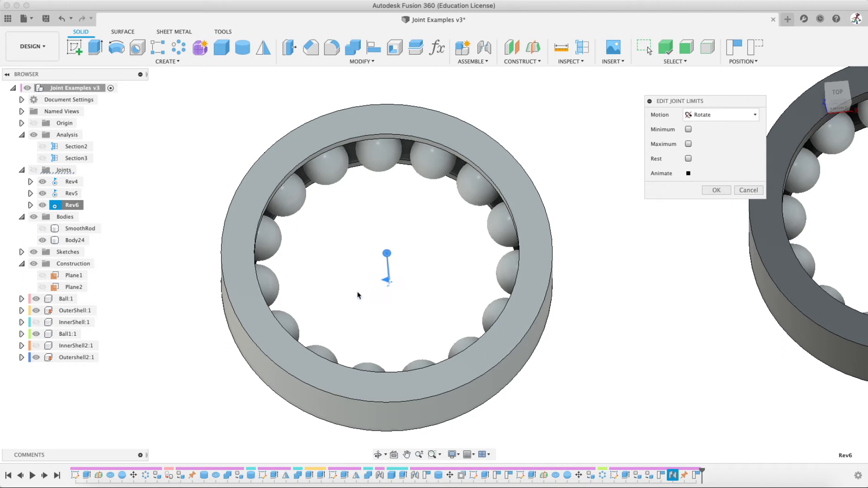
left_click(688, 130)
left_click(689, 159)
left_click(716, 234)
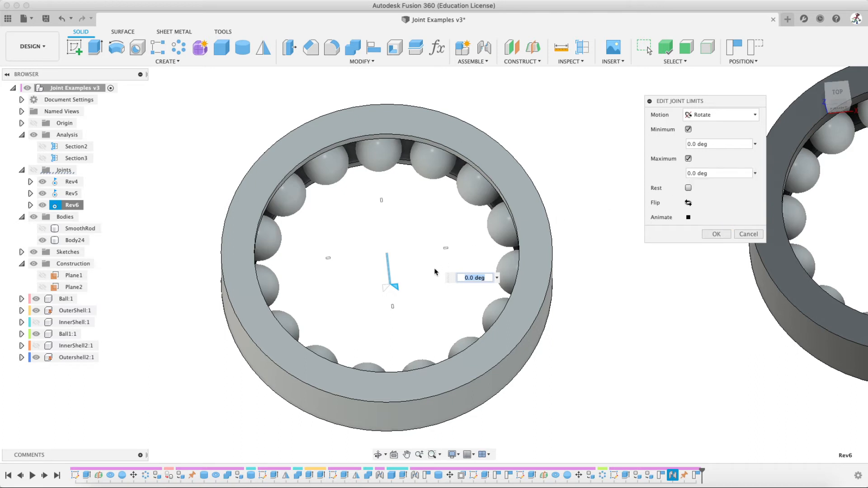
left_click(702, 144)
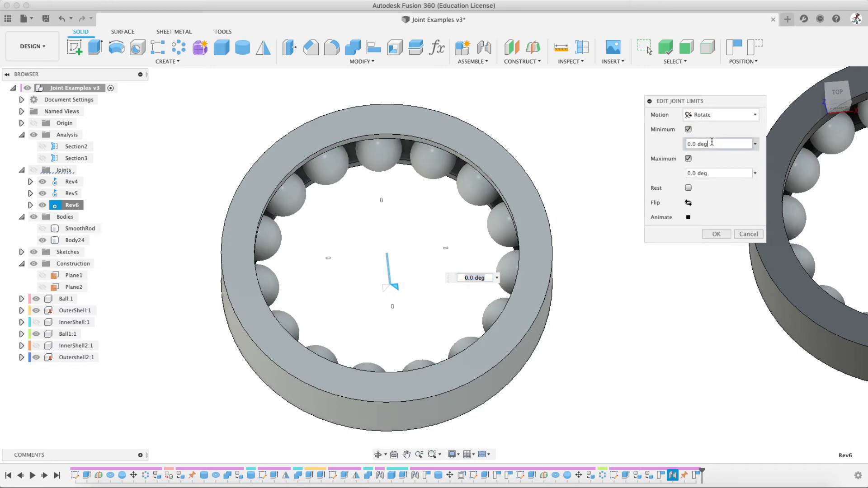
left_click_drag(711, 143, 576, 193)
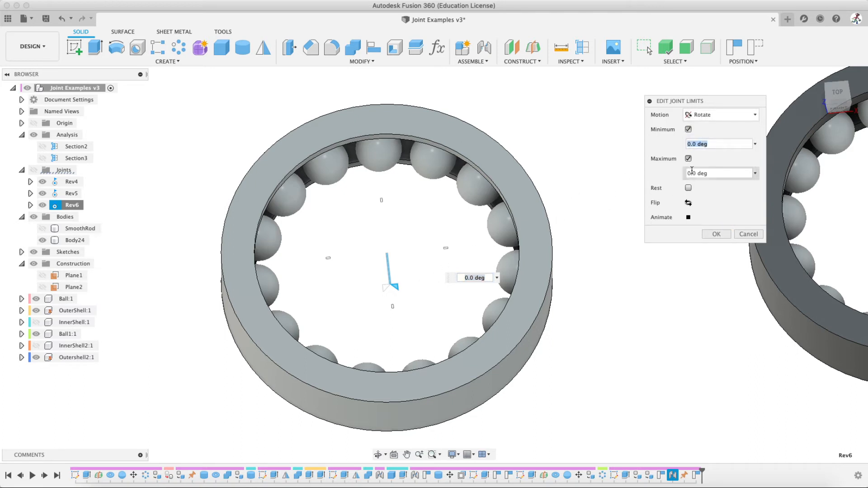
left_click(713, 175)
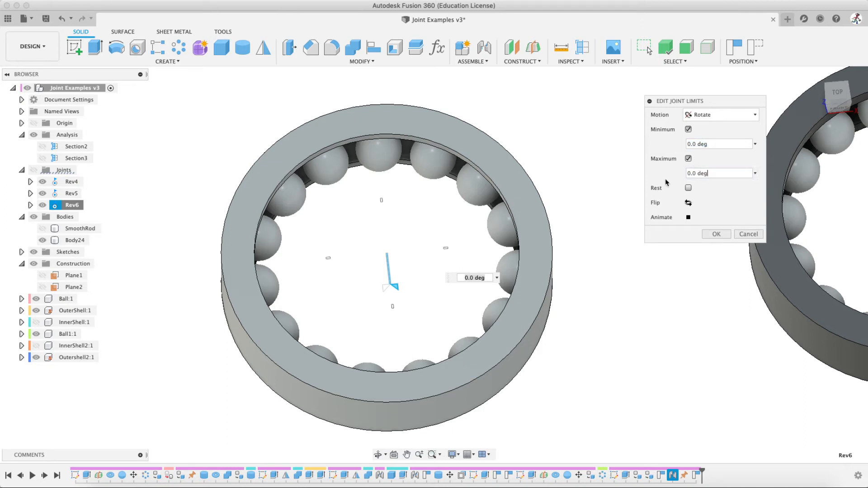
left_click_drag(718, 173, 686, 171)
type("180")
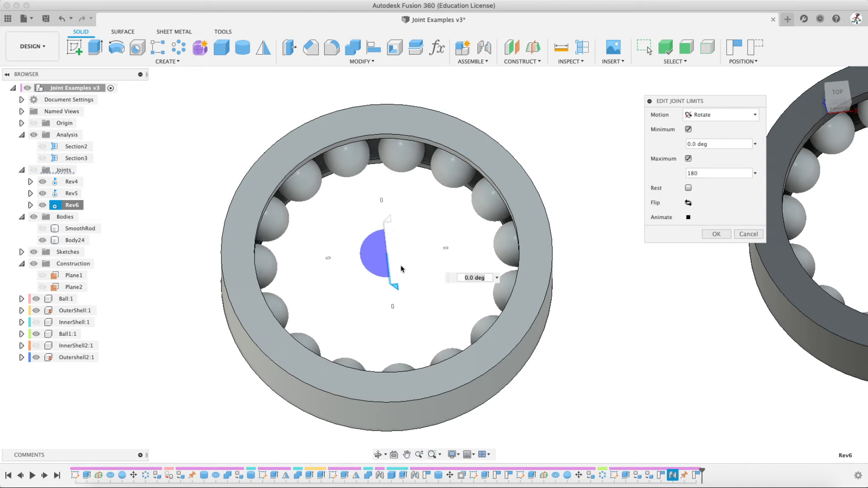
left_click(716, 234)
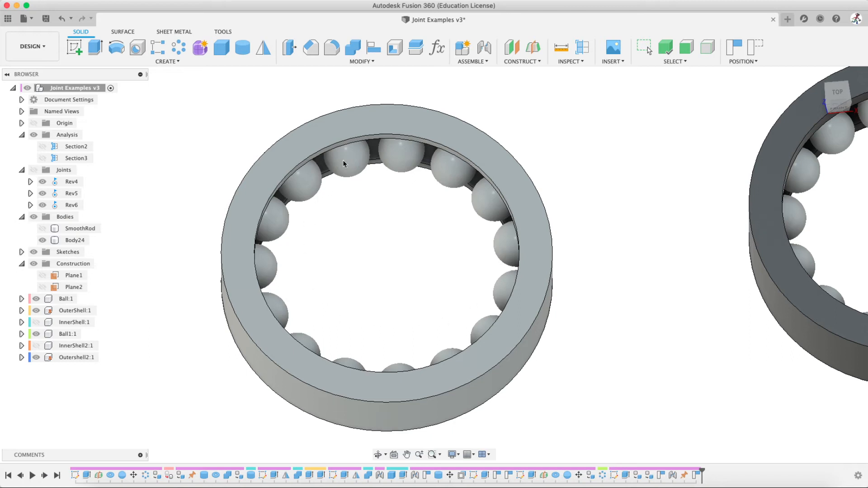
key("Escape")
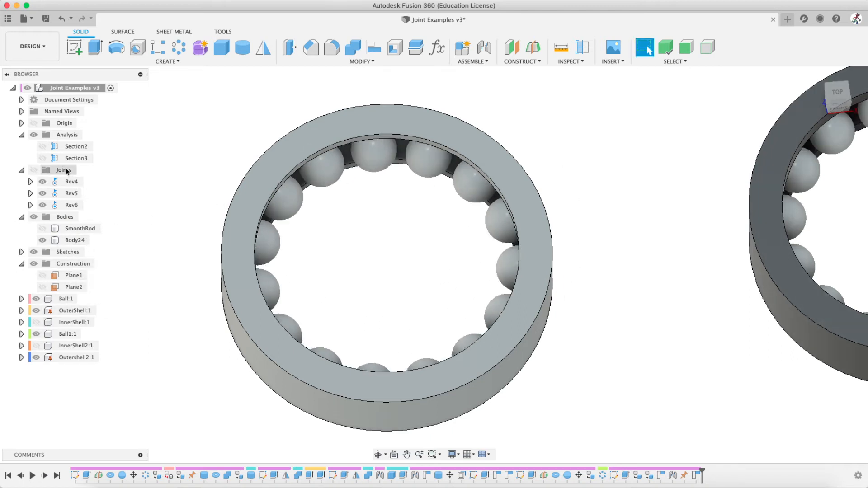
right_click(67, 207)
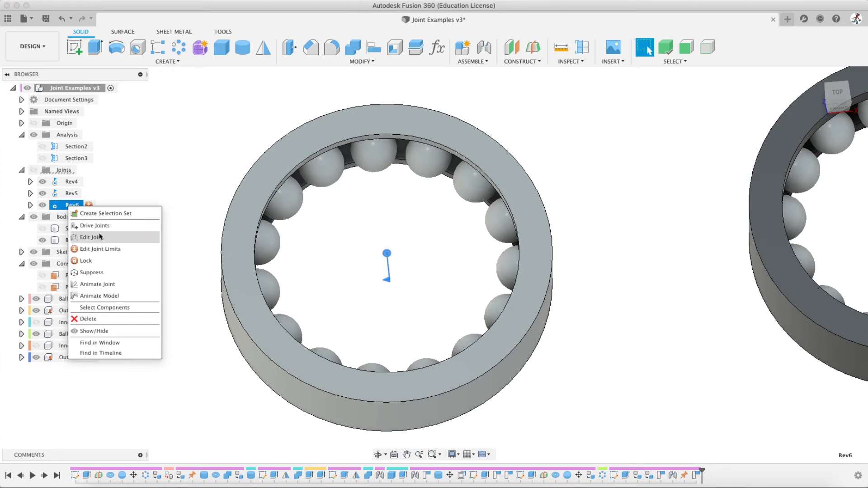
left_click(92, 238)
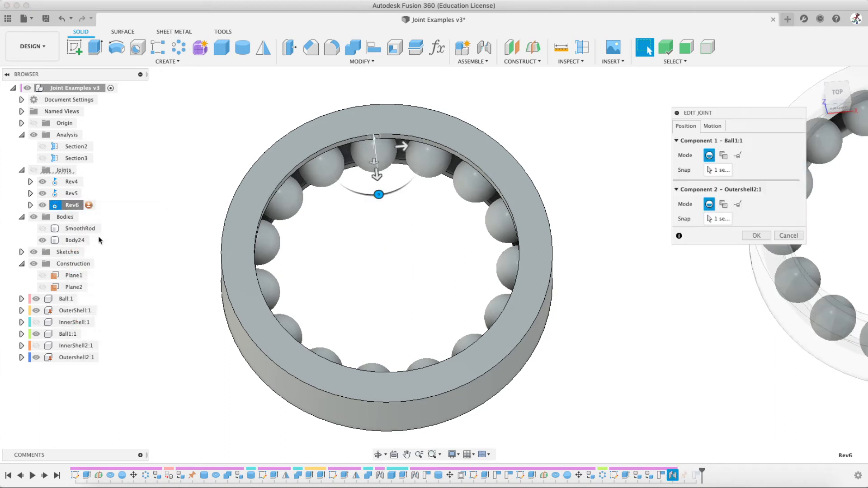
left_click(789, 329)
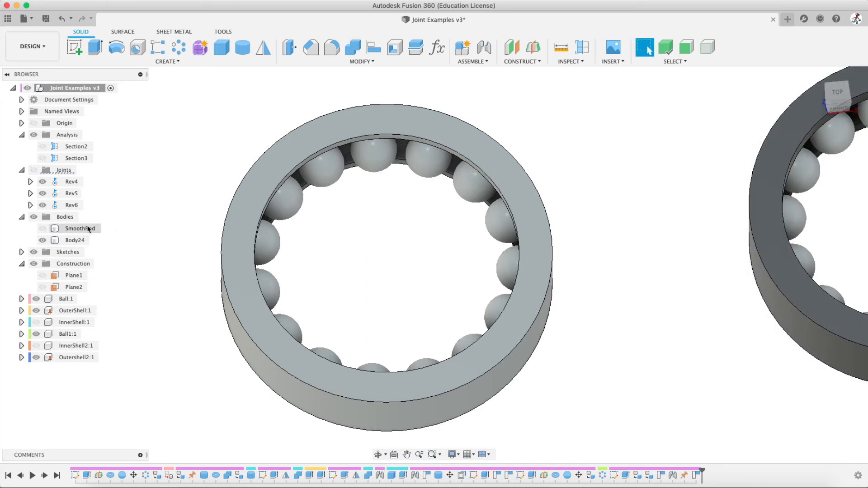
- Remove the minimum and maximum rotation limits from joint Rev6
right_click(67, 208)
left_click(111, 254)
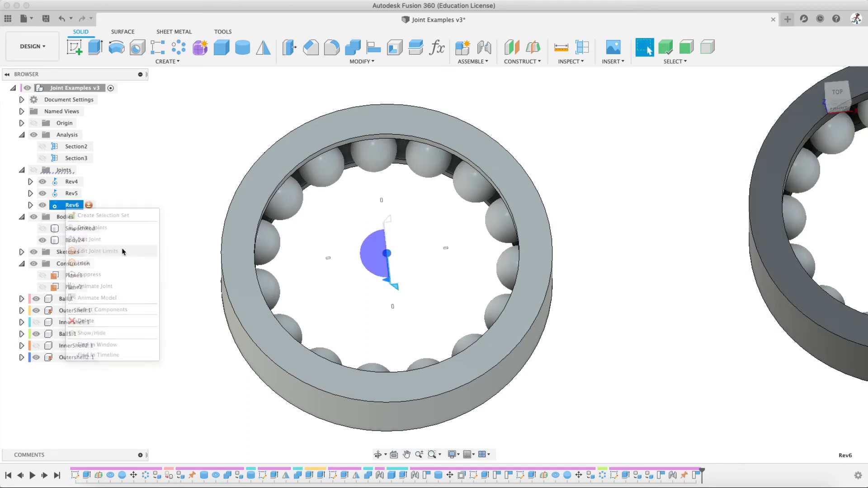
left_click(688, 129)
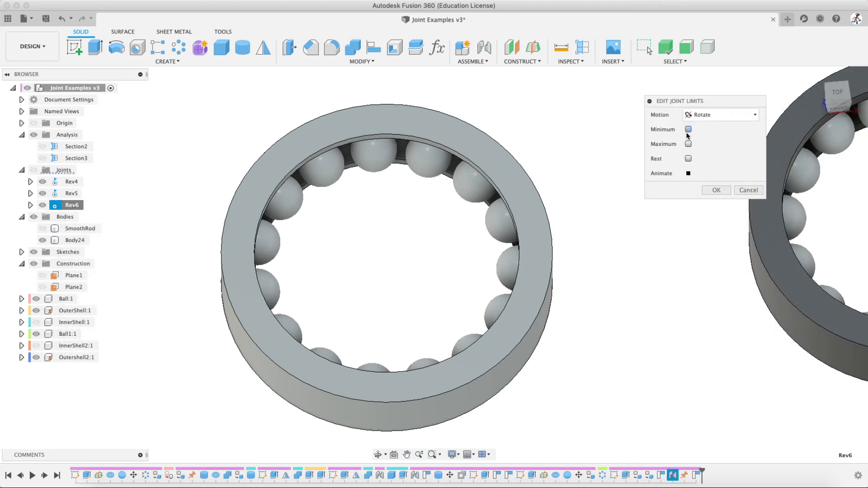
left_click(717, 190)
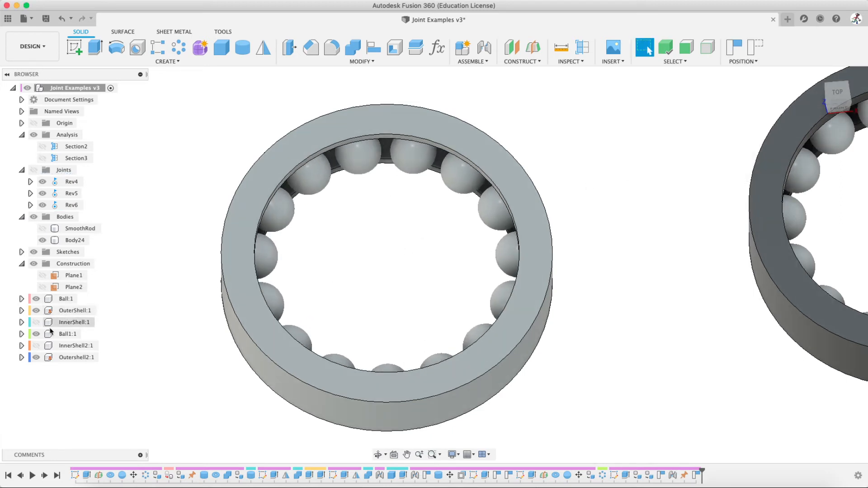
- Show InnerShell2, capture the moved position, and create a revolute joint between its flat ring face and that of Outershell2
left_click(36, 345)
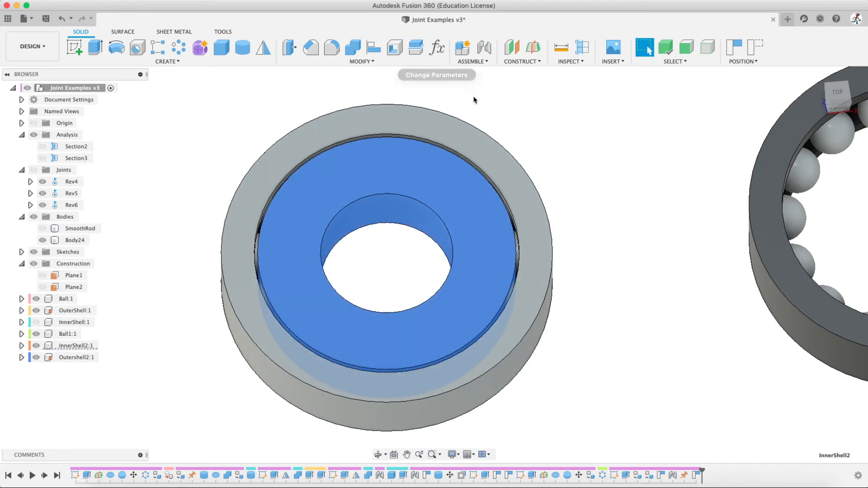
left_click(484, 44)
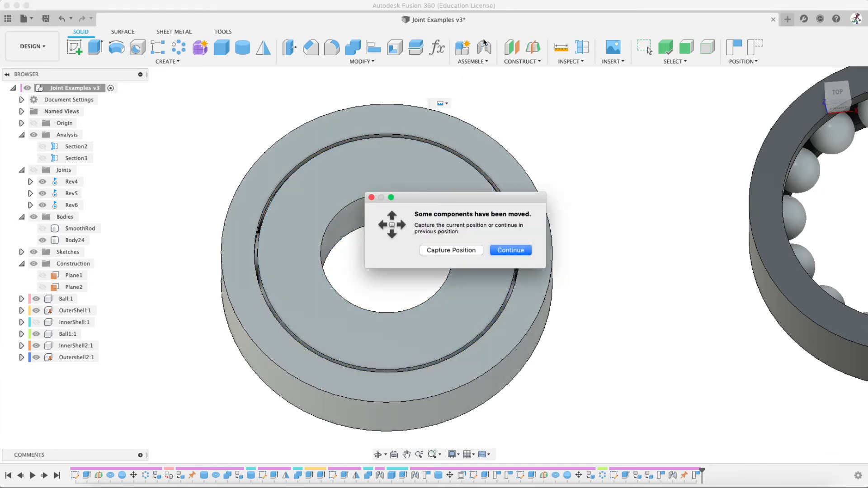
left_click(475, 250)
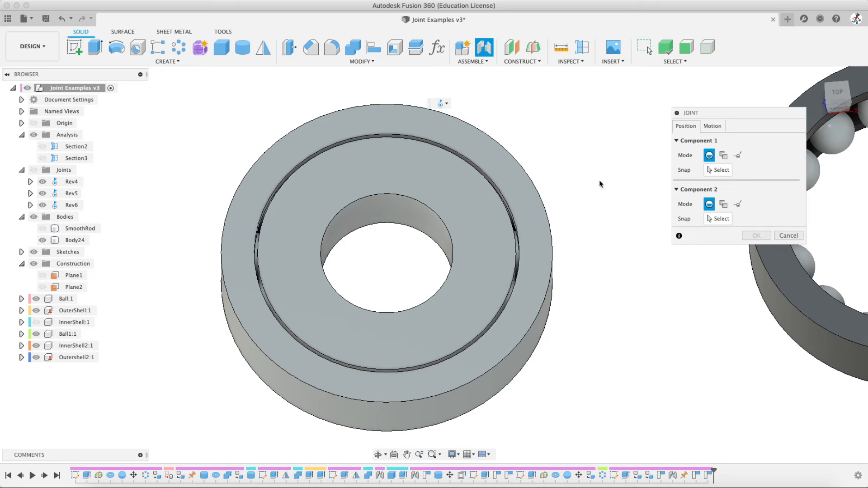
left_click(718, 169)
left_click(452, 208)
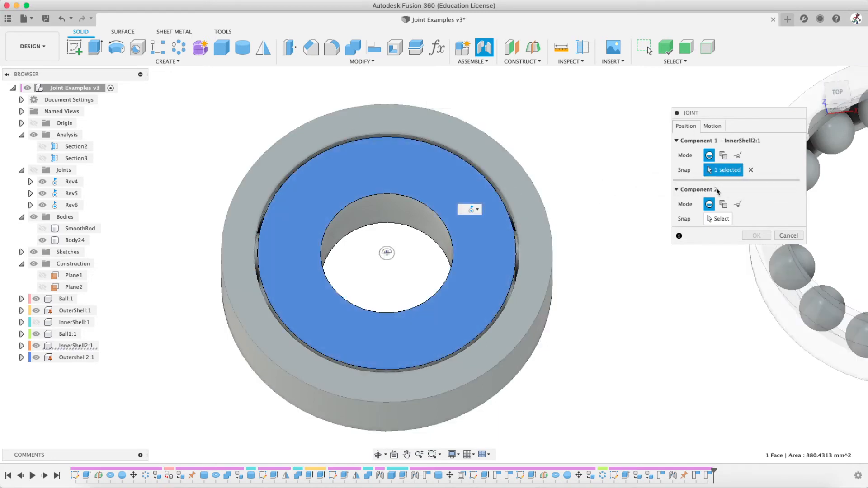
left_click(717, 220)
left_click(490, 182)
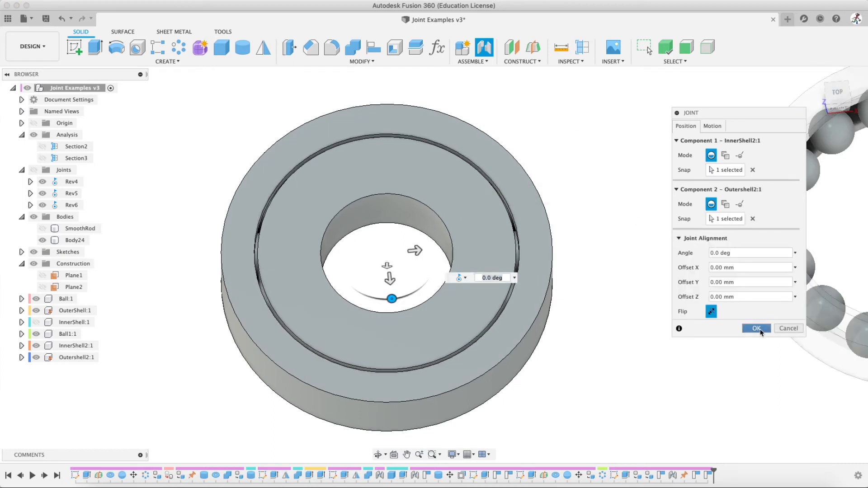
left_click(756, 328)
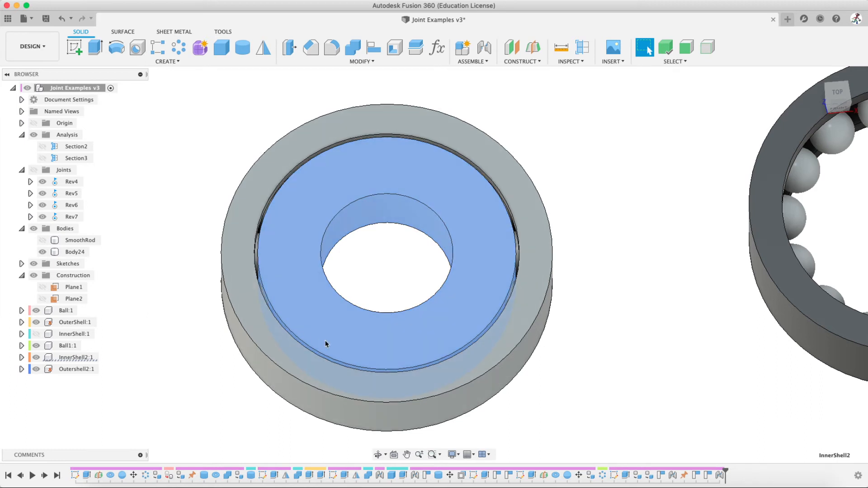
- Rotate InnerShell2 inside the grounded outer shell to test its revolute joint
left_click(479, 322)
left_click(580, 197)
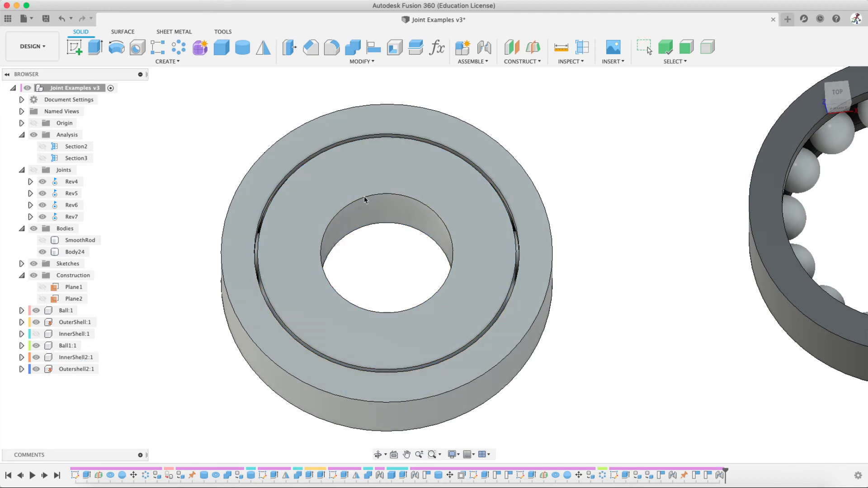
key("Escape")
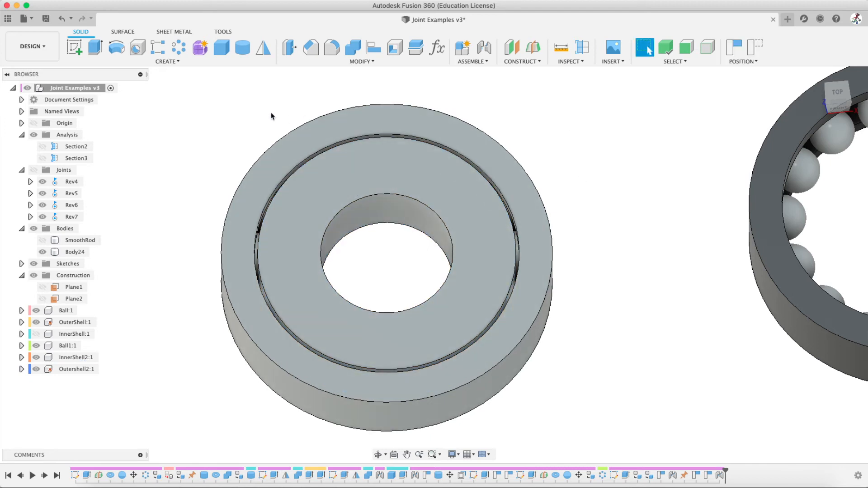
- Apply the Brass - Old appearance to InnerShell2
key("a")
left_click_drag(706, 217, 330, 184)
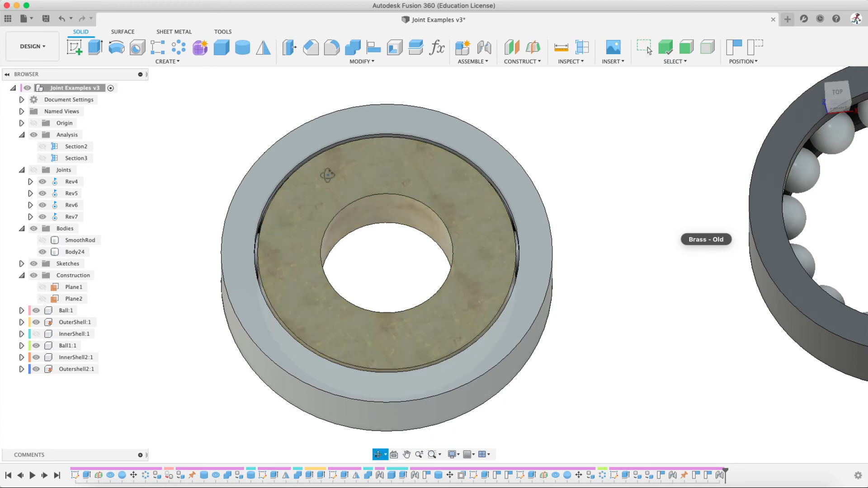
middle_click_drag(328, 175, 321, 169, "shift")
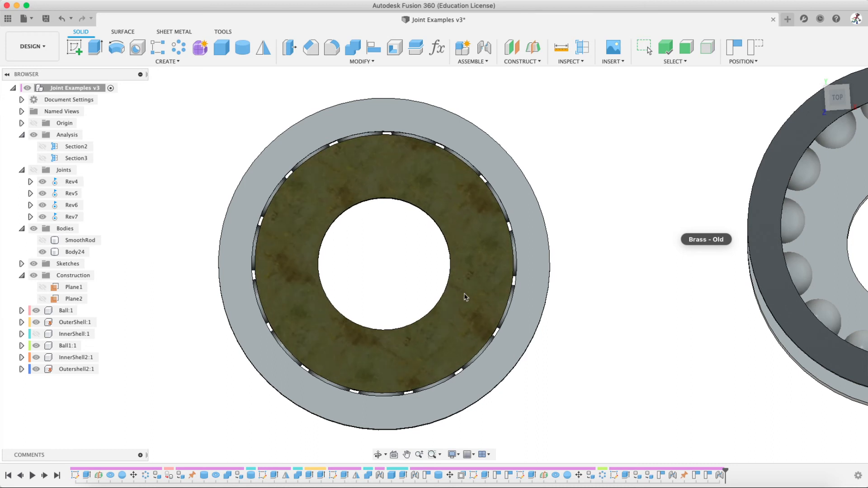
- Inspect the brass inner shell inside the outer shell and capture the current component position
key("Escape")
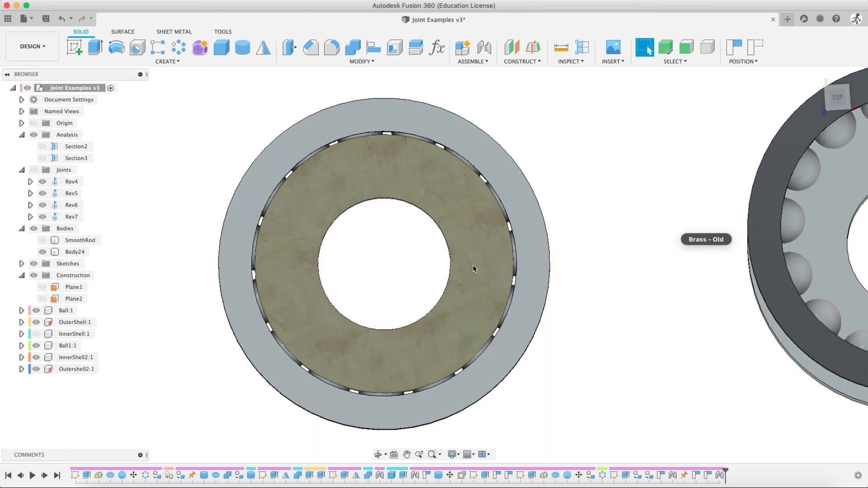
middle_click_drag(477, 286, 407, 193, "shift")
scroll(438, 181, "up", 3)
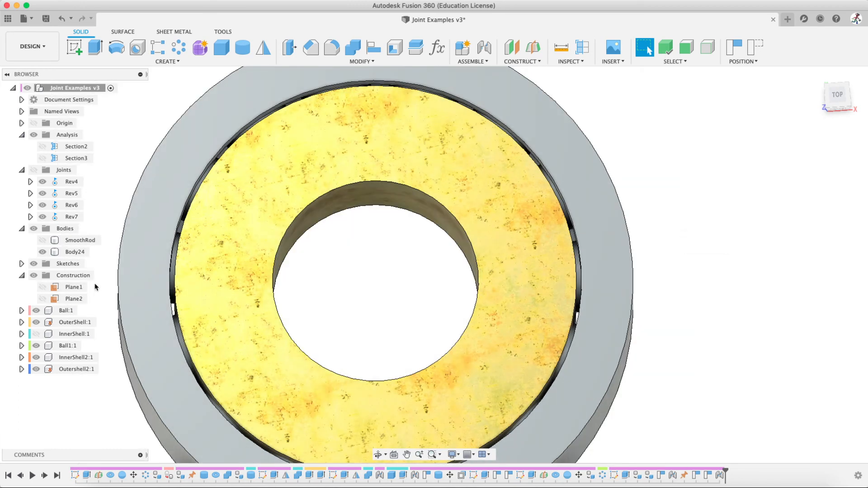
left_click(735, 47)
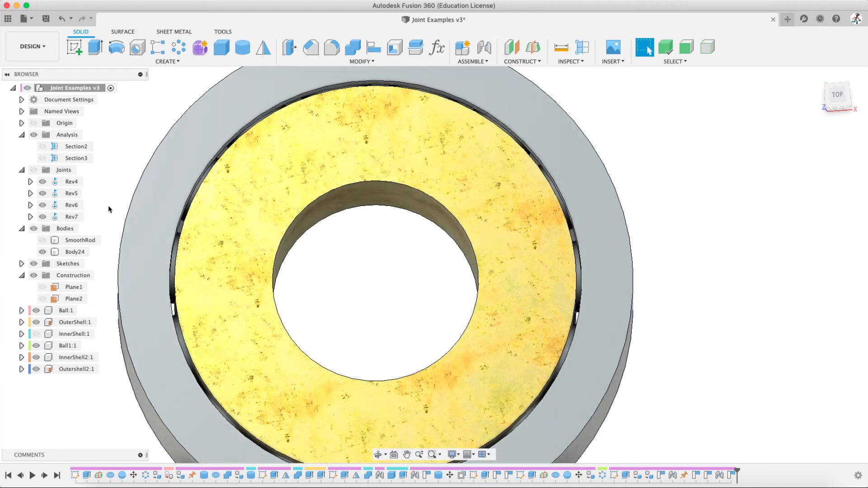
- Turn on visibility of the Joints folder and examine the joint markers at the bearing's centre
left_click(33, 170)
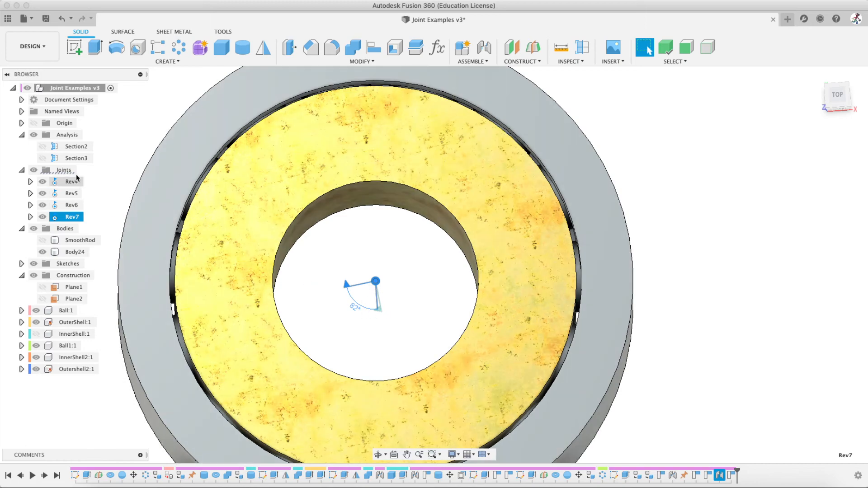
left_click(63, 170)
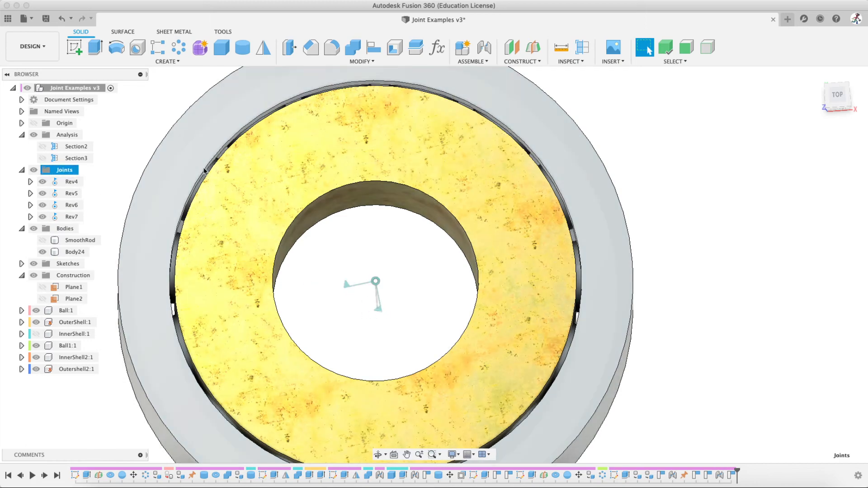
middle_click_drag(205, 175, 308, 138)
scroll(293, 168, "down", 3)
scroll(321, 174, "up", 2)
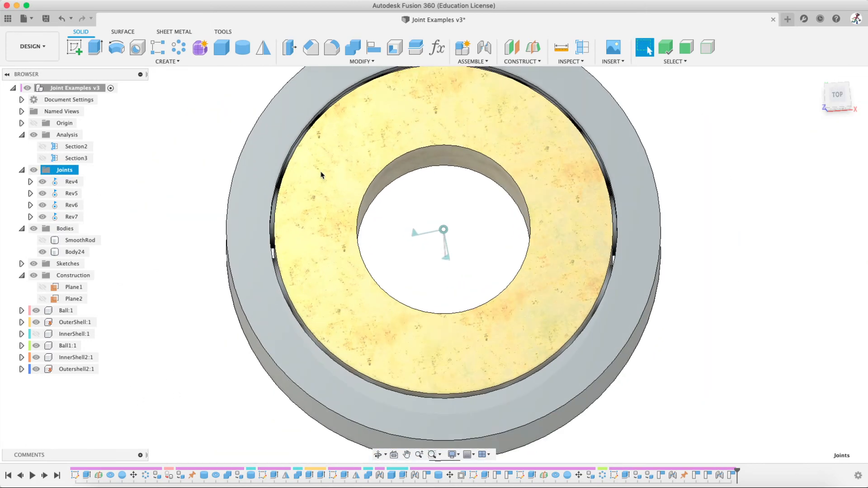
middle_click_drag(340, 168, 282, 196)
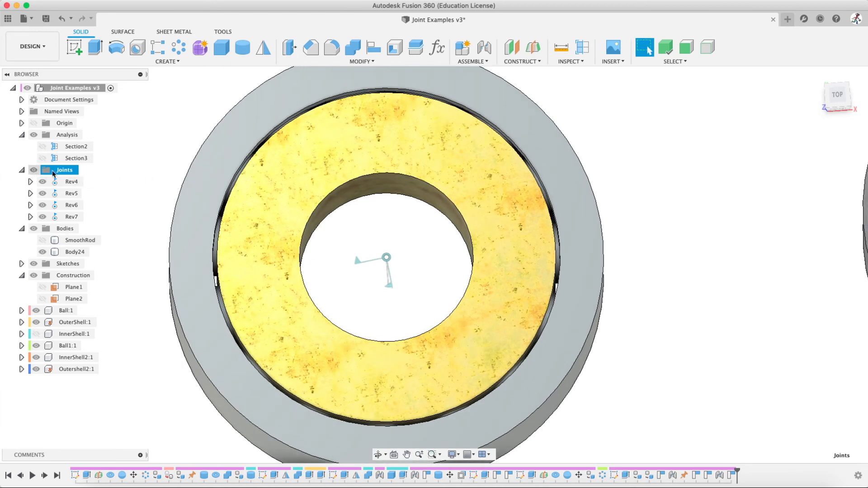
left_click(168, 148)
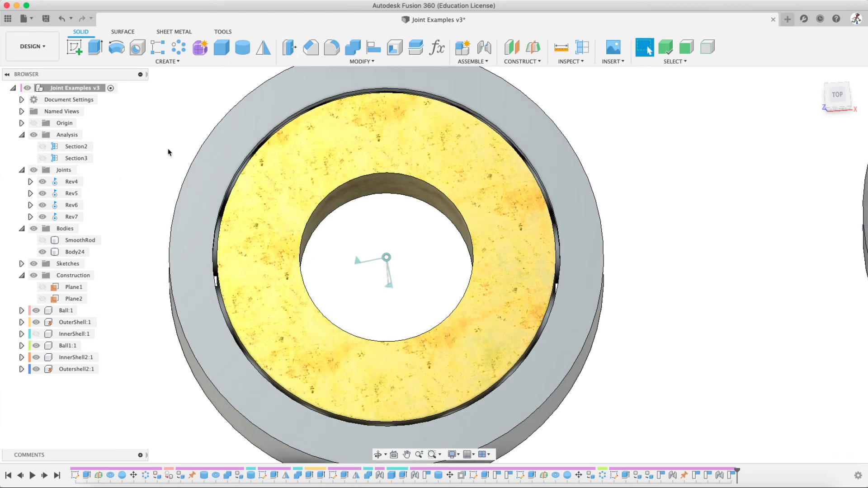
- Hide Outershell2 to expose the balls around the brass inner shell
left_click(215, 170)
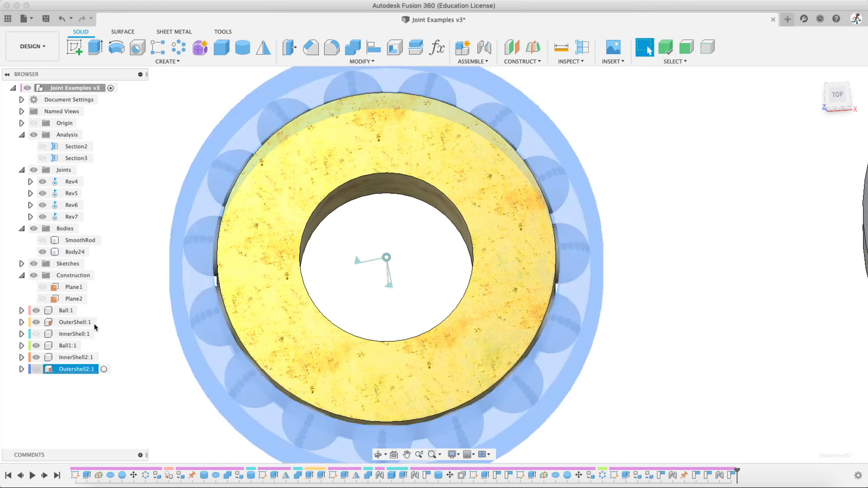
left_click(36, 369)
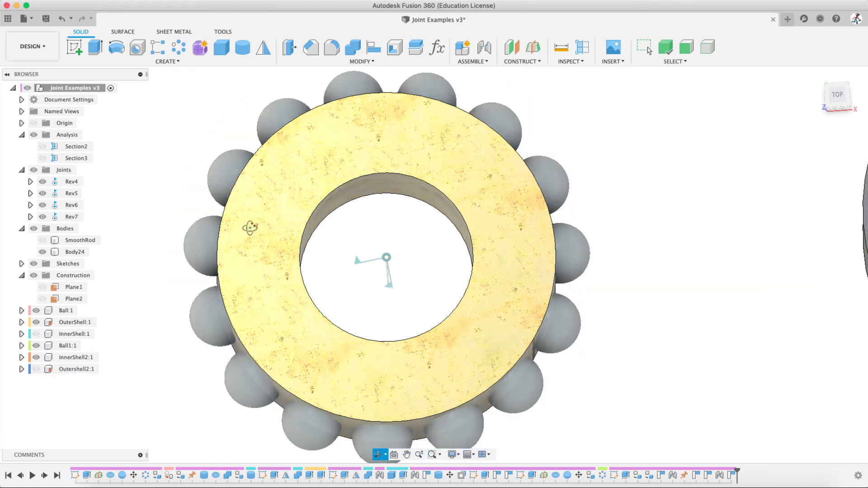
middle_click_drag(248, 226, 265, 216, "shift")
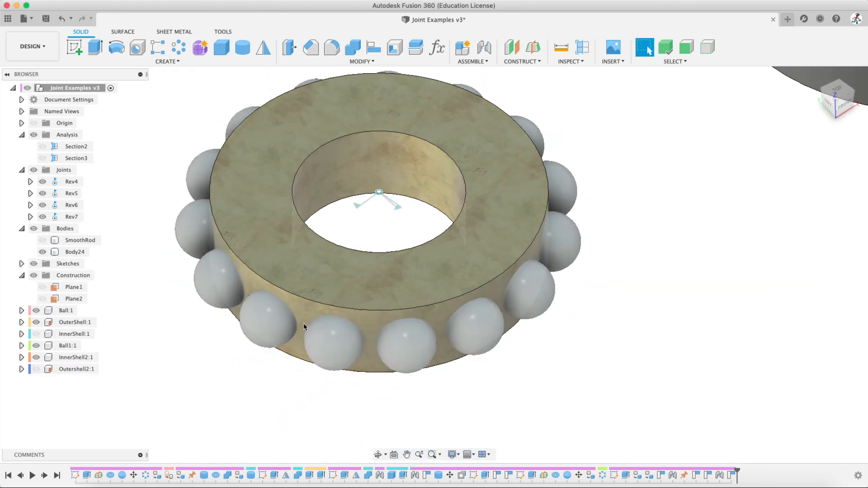
scroll(323, 313, "up", 2)
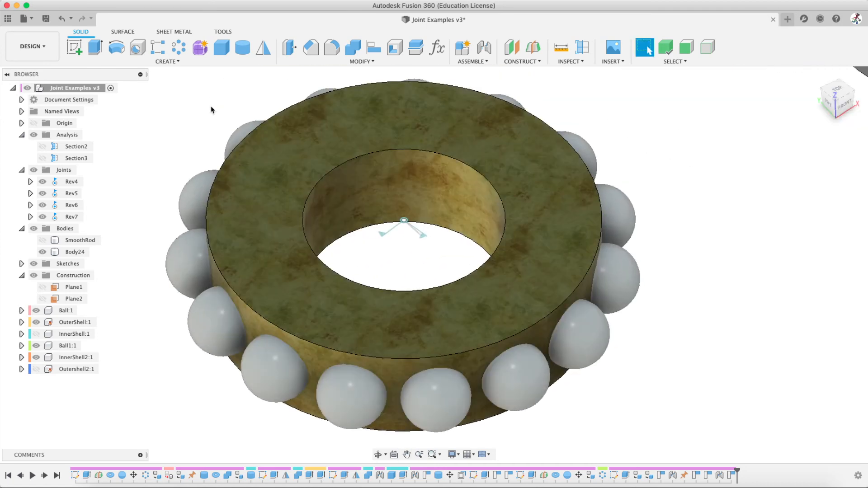
- Start a torus on Plane2, centred on the bearing axis, with an inner diameter of 40 mm
left_click(165, 61)
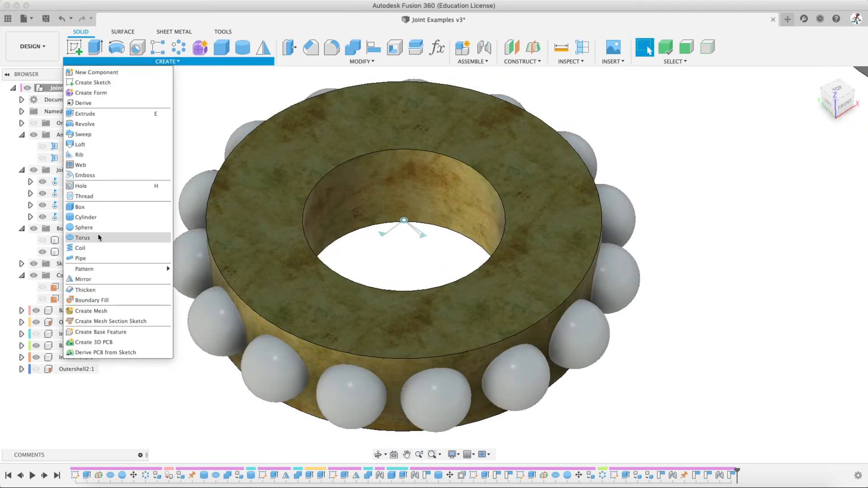
left_click(82, 238)
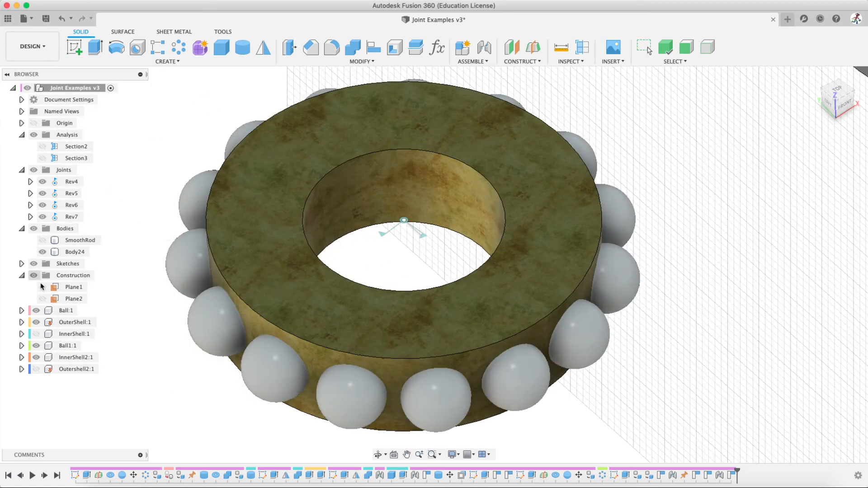
left_click(47, 298)
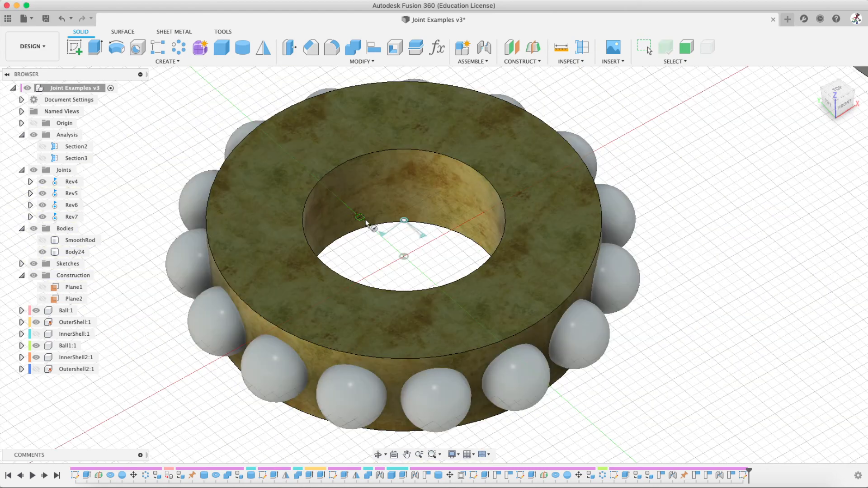
left_click(404, 256)
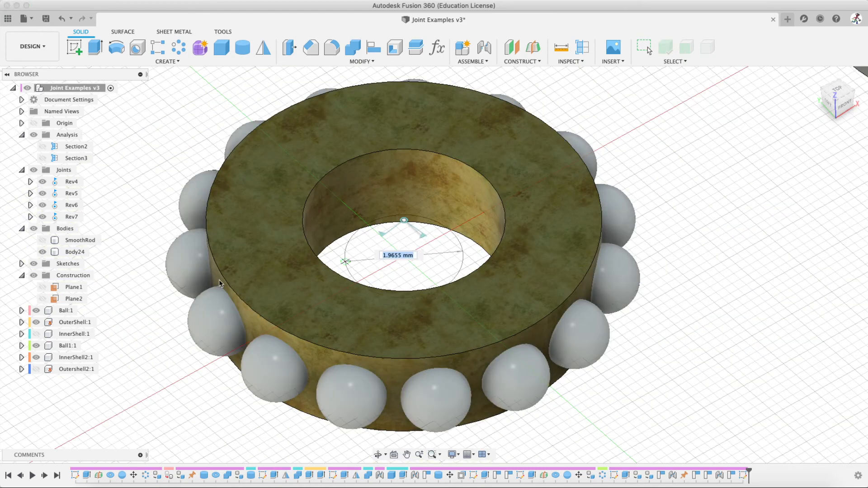
type("40")
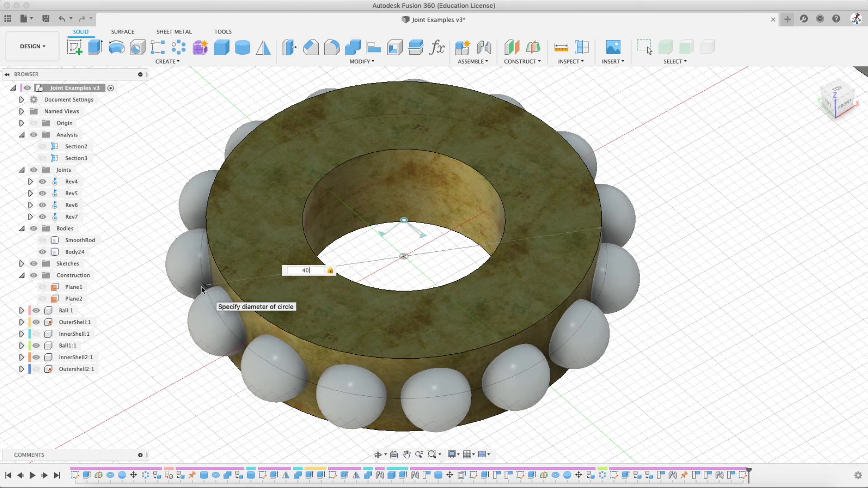
key("Return")
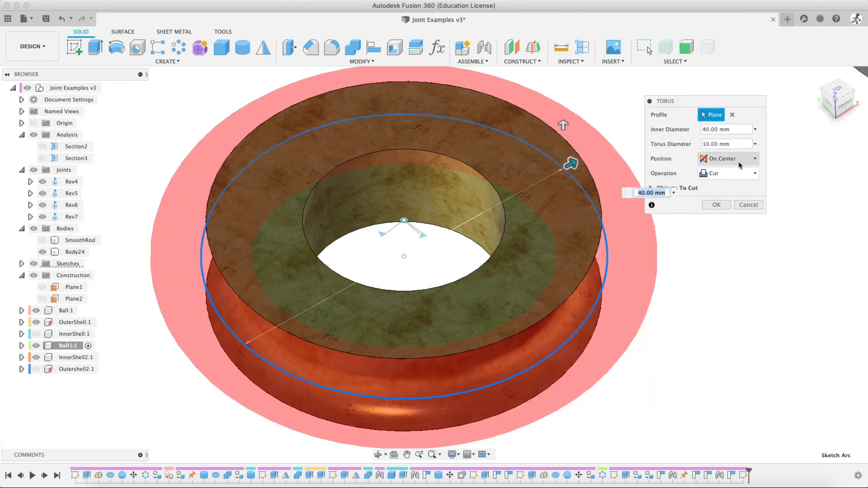
- Set the torus diameter to 7 mm and create the torus as a new body
left_click_drag(731, 143, 686, 144)
type("7")
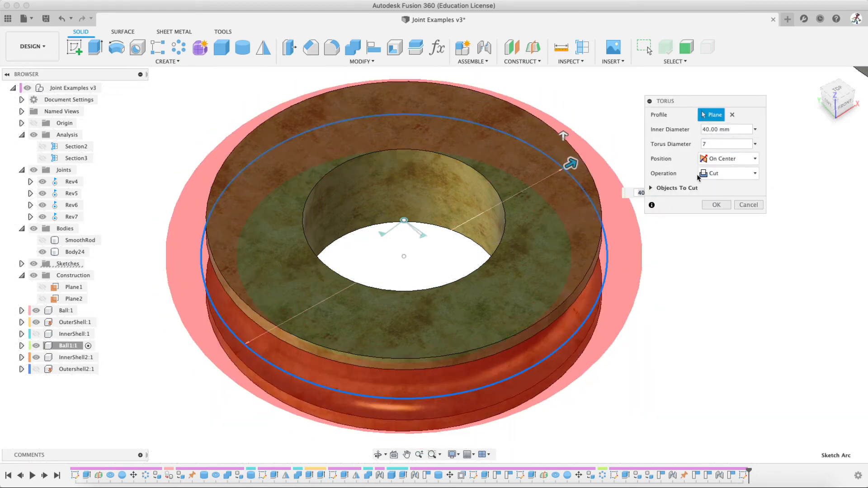
left_click(704, 174)
left_click(714, 217)
left_click(719, 191)
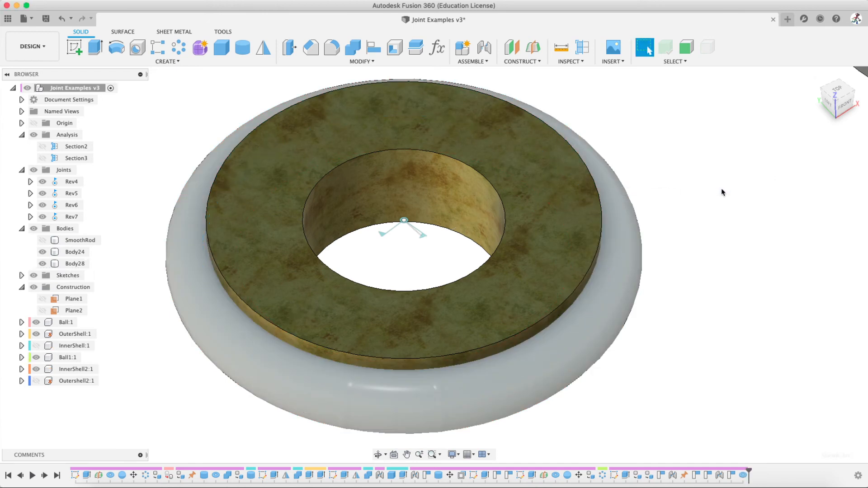
- Combine with a Cut operation to remove the torus body from InnerShell2, without keeping the tool body
left_click(240, 310)
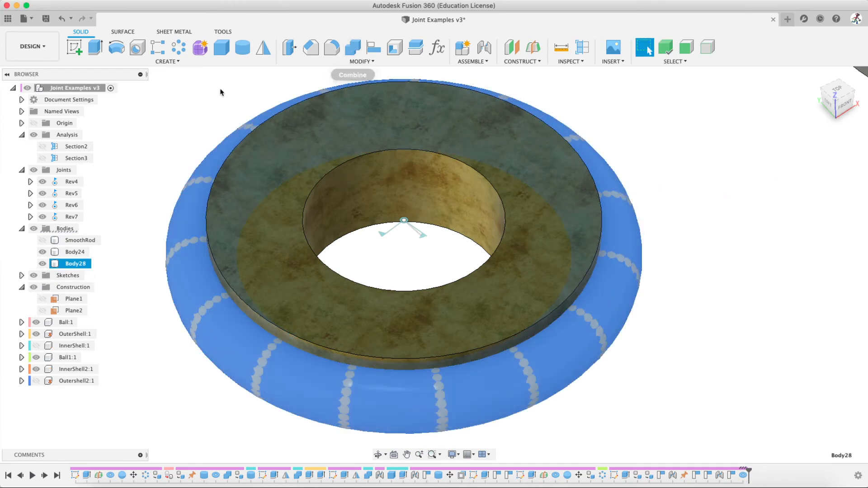
key("Escape")
left_click(354, 46)
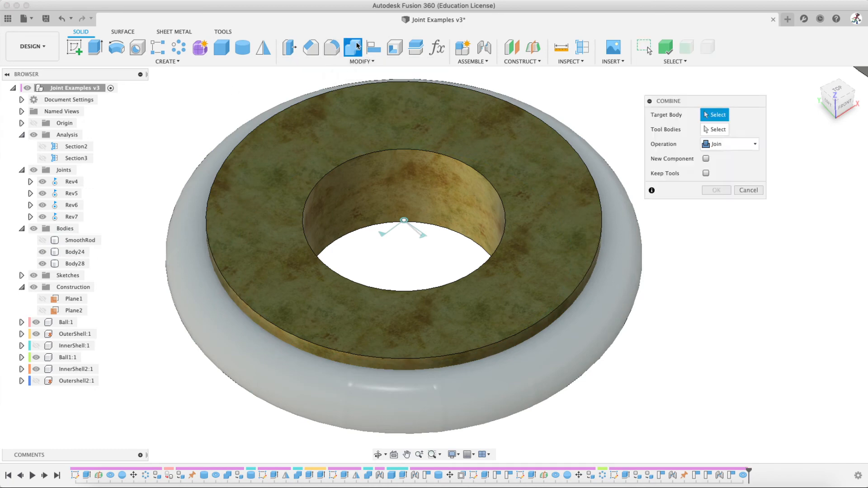
left_click(303, 175)
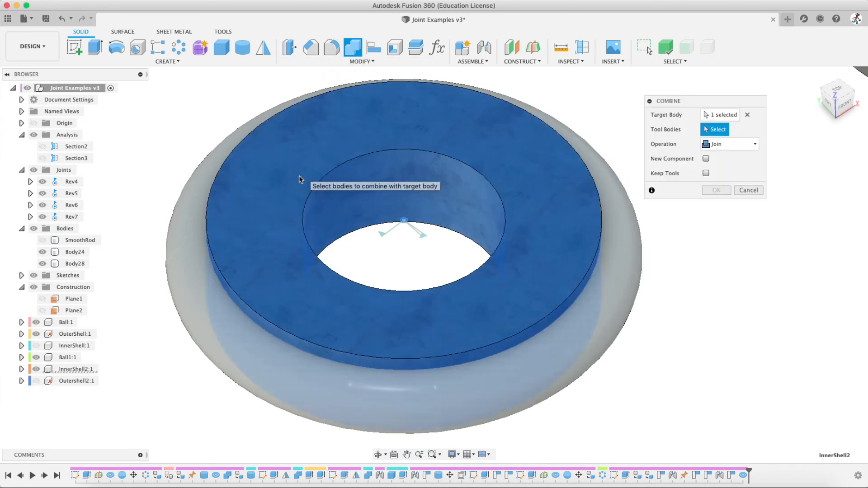
left_click(182, 245)
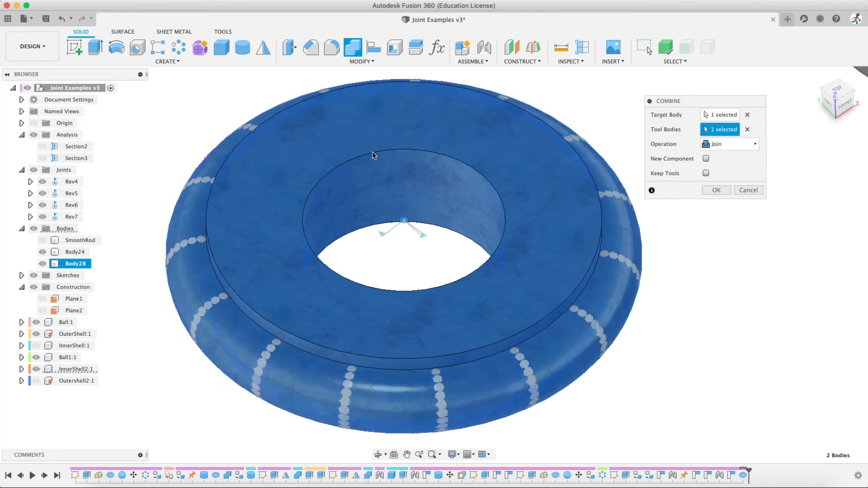
left_click(724, 144)
left_click(712, 169)
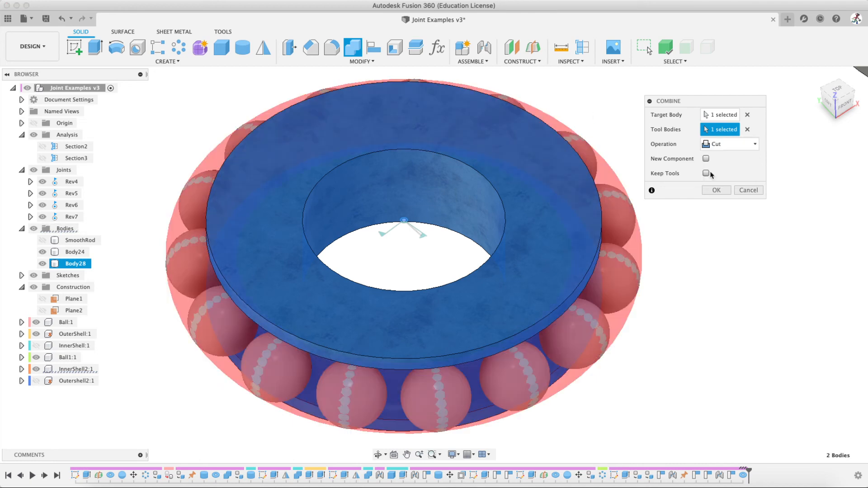
left_click(718, 189)
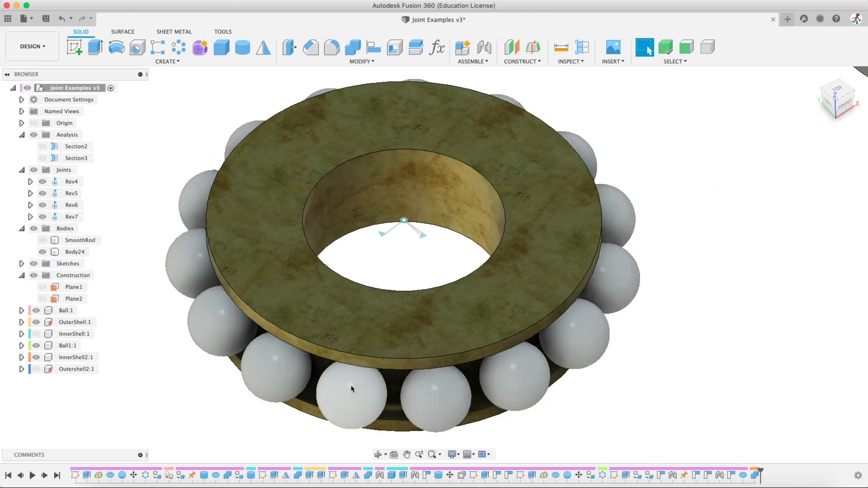
- Set up a rigid joint that snaps the centre of InnerShell2 to one ball of the Ball1 ring
middle_click_drag(405, 324, 405, 296, "shift")
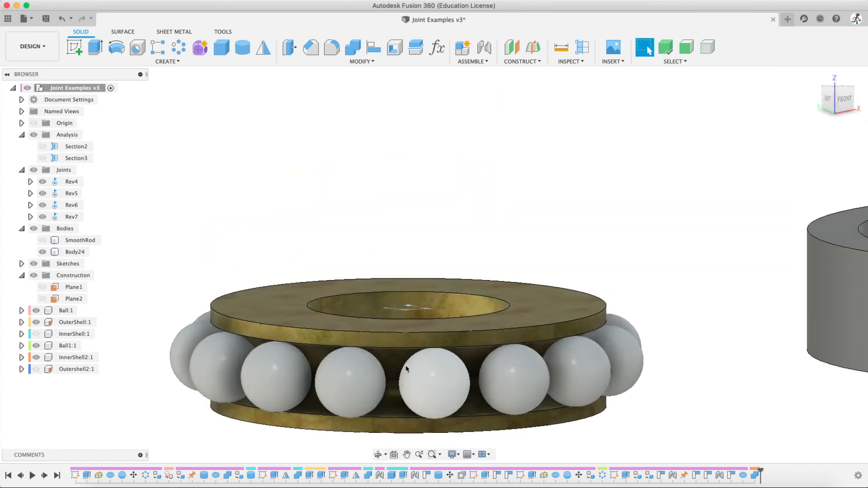
middle_click_drag(420, 325, 388, 289, "shift")
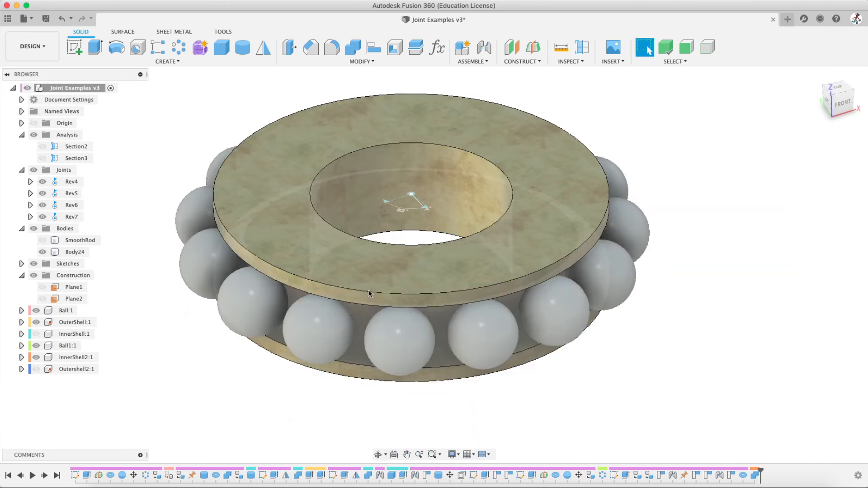
middle_click_drag(436, 200, 361, 209, "shift")
middle_click_drag(625, 136, 693, 197)
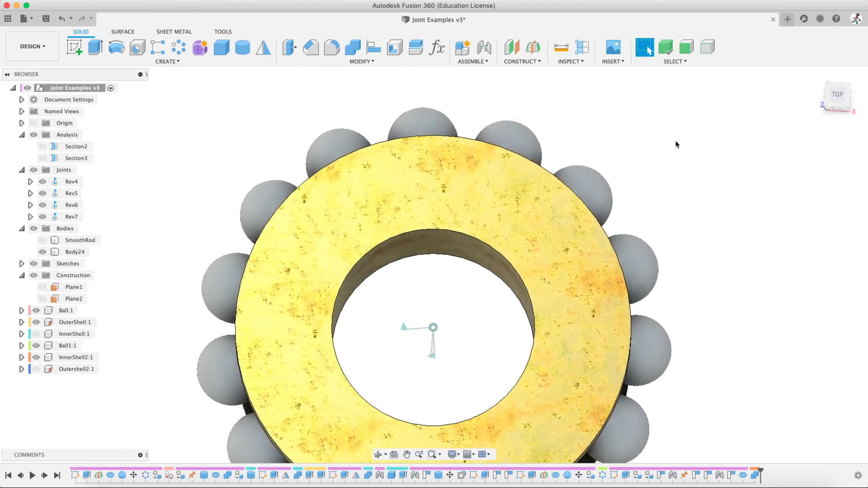
left_click(483, 49)
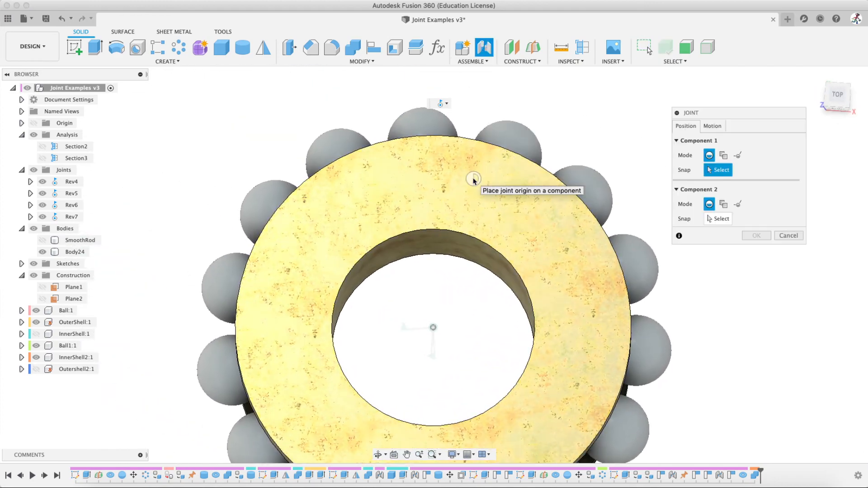
left_click(439, 179)
left_click(713, 127)
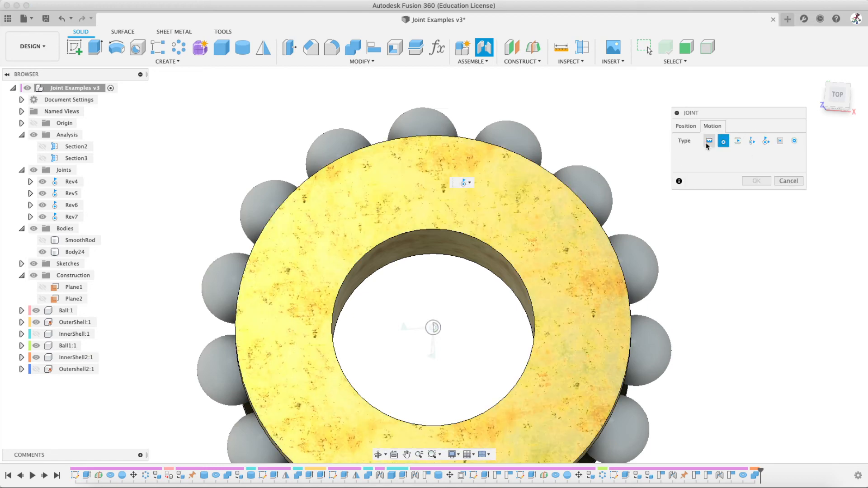
left_click(685, 127)
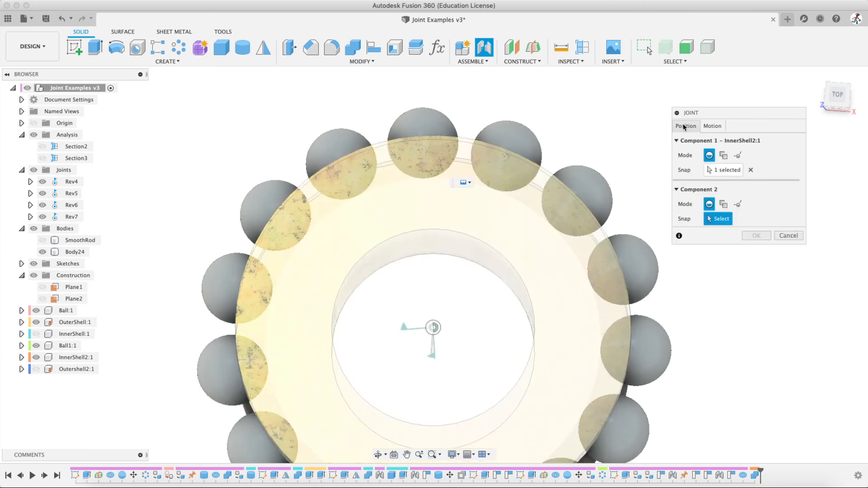
left_click(426, 121)
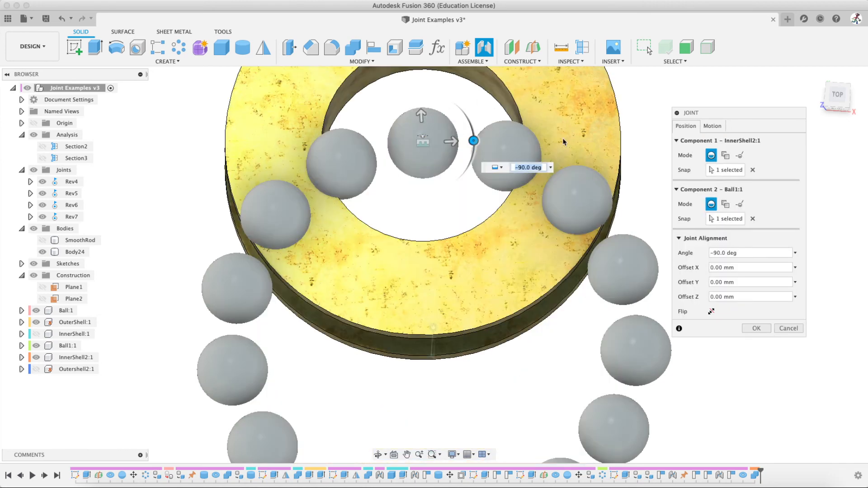
- Offset the rigid joint by -20 mm in Y and 5 mm in Z, and create it
left_click(423, 116)
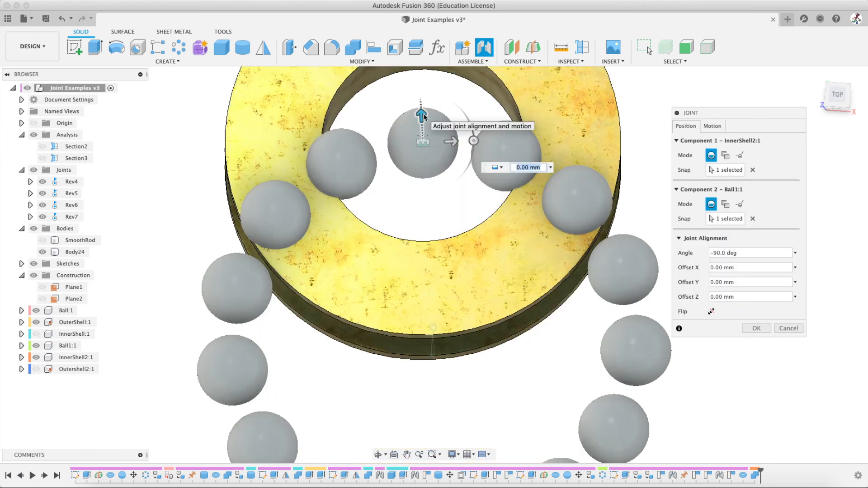
type("-20")
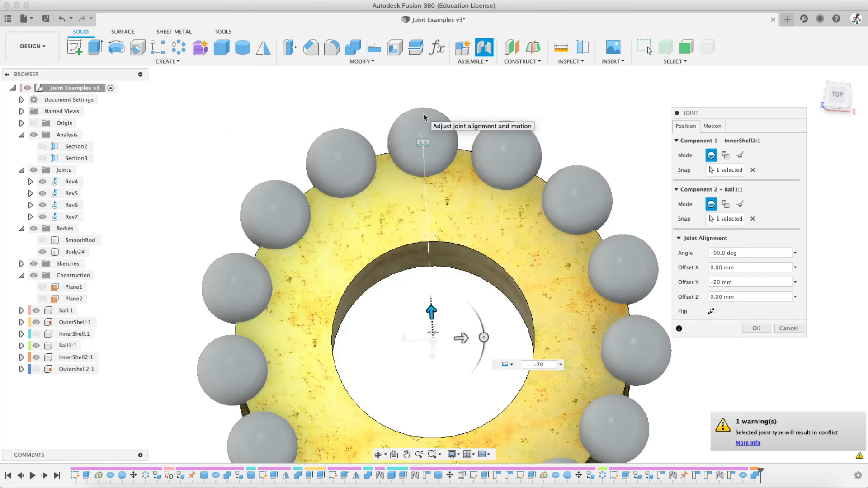
middle_click_drag(401, 206, 425, 159, "shift")
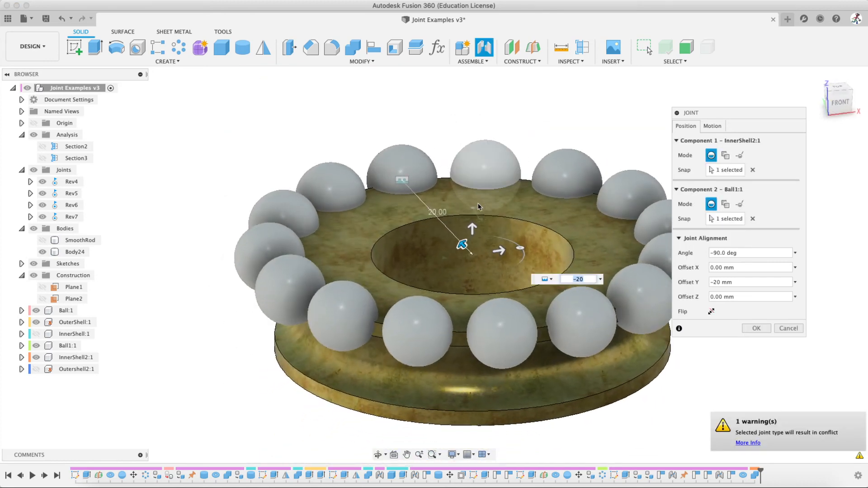
left_click(472, 226)
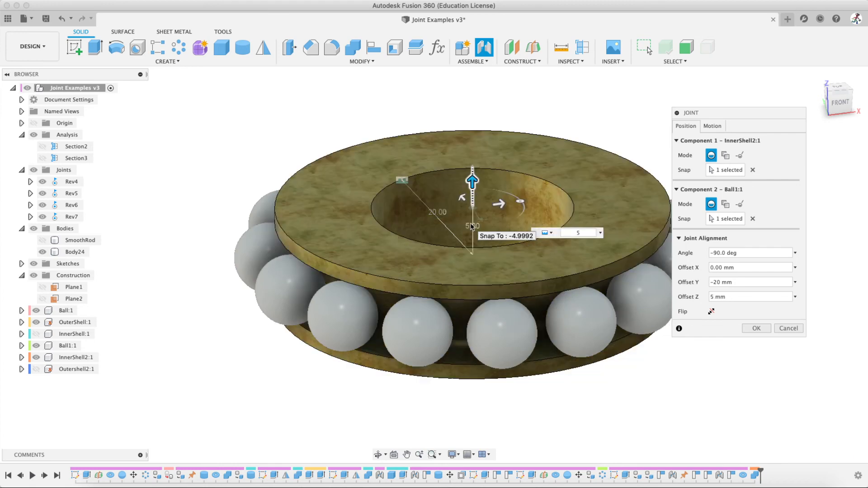
left_click(755, 328)
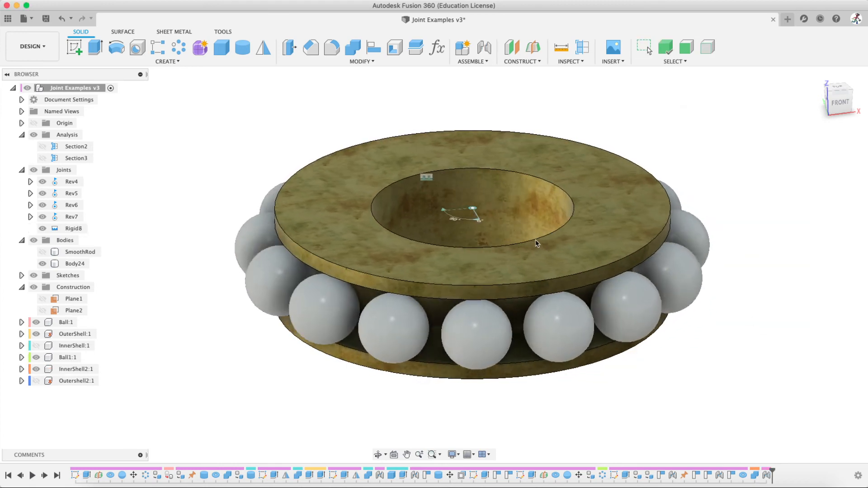
- Check the bearing with Outershell2 shown, delete the rigid joint between the inner shell and balls, and hide Outershell2 again
left_click(38, 382)
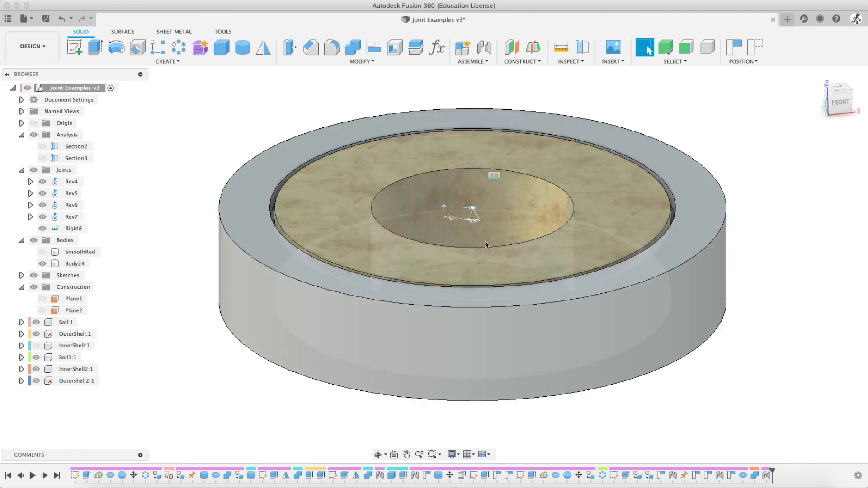
middle_click_drag(448, 194, 443, 274, "shift")
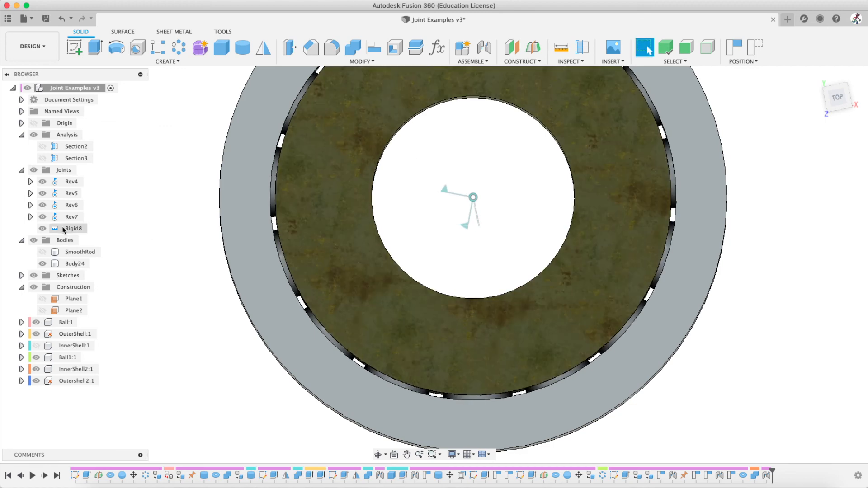
right_click(63, 230)
left_click(59, 296)
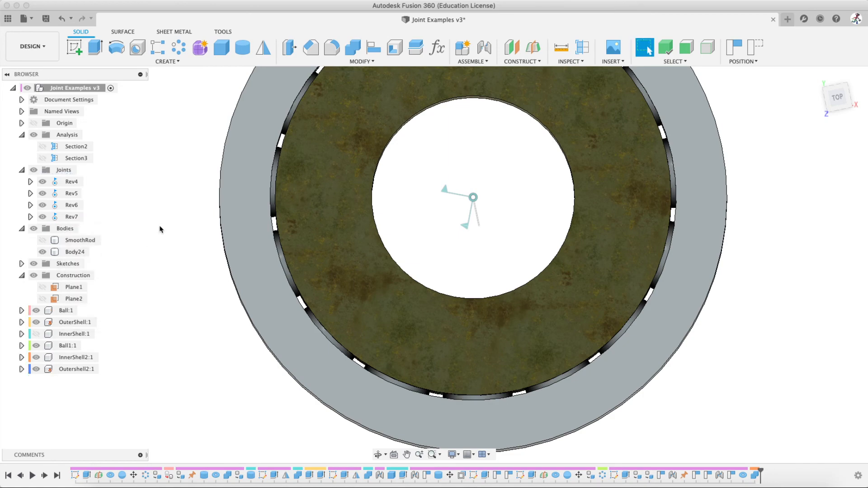
left_click(36, 369)
middle_click_drag(339, 152, 400, 119, "shift")
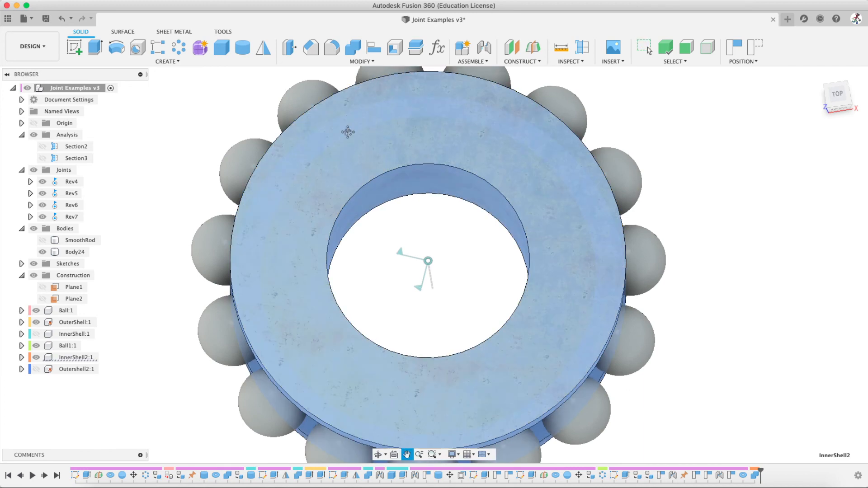
middle_click_drag(347, 131, 350, 191)
left_click(351, 191)
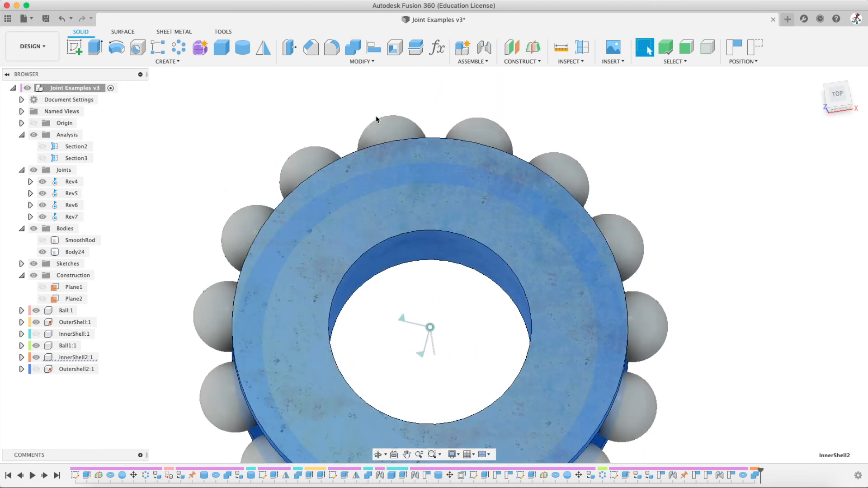
key("j")
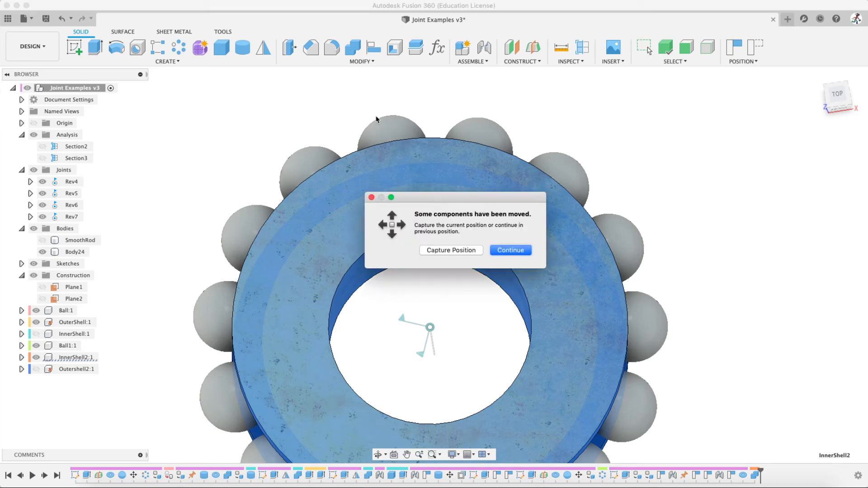
left_click(459, 254)
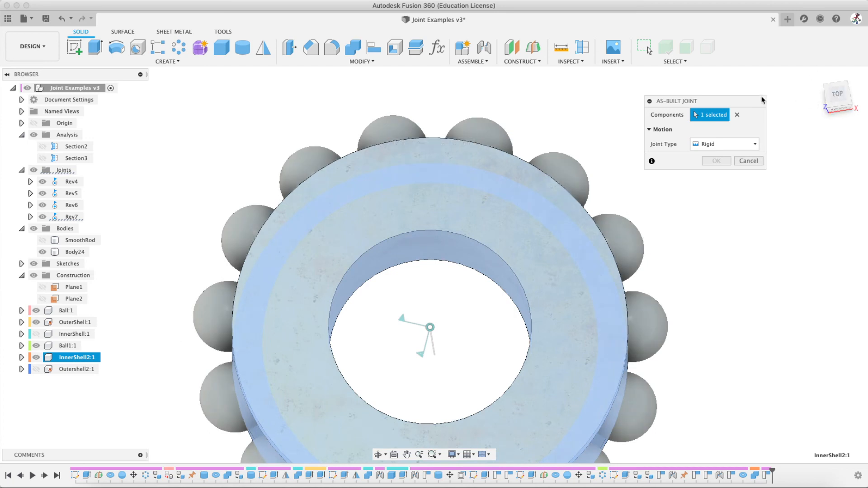
left_click_drag(725, 103, 645, 105)
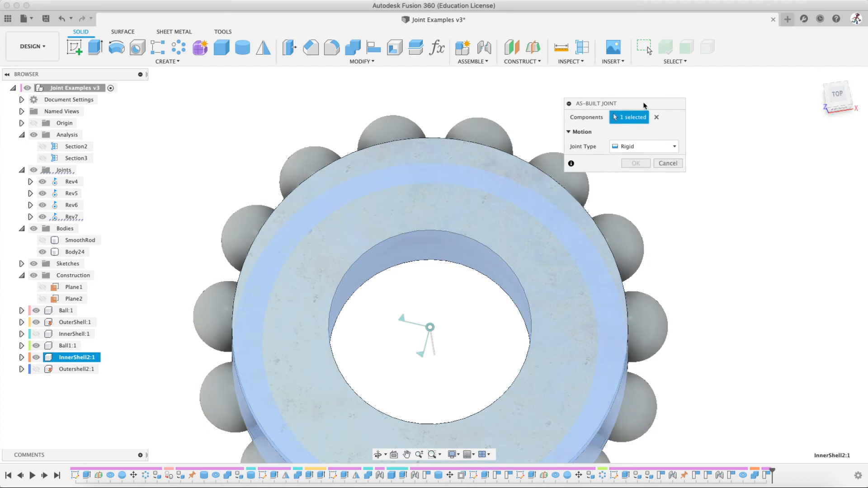
left_click(646, 146)
left_click(602, 132)
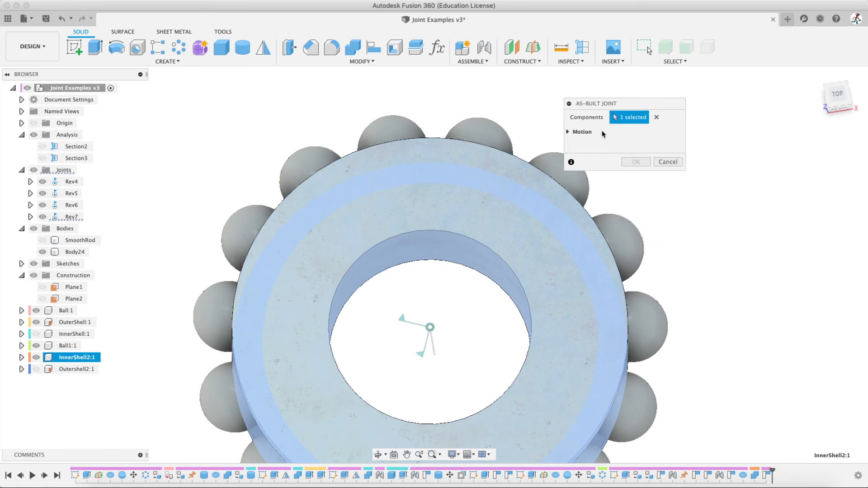
left_click(568, 132)
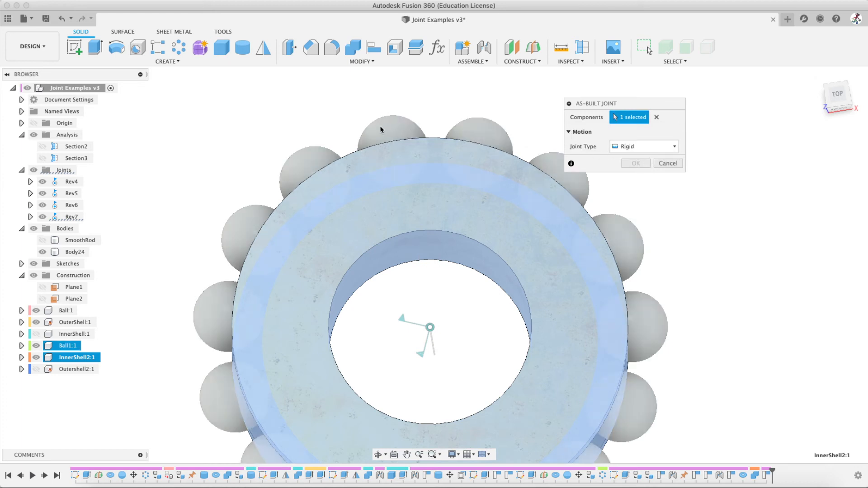
left_click(668, 164)
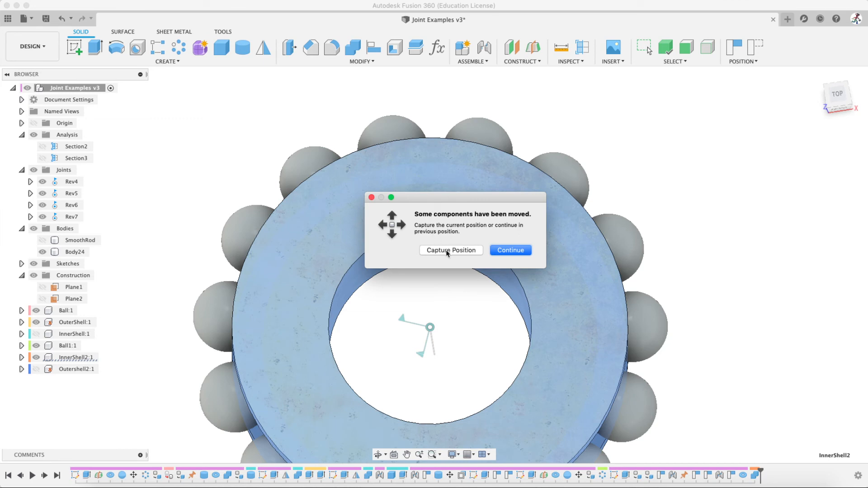
- Capture the current position, create a rigid as-built joint between InnerShell2 and Ball1, and rotate the inner shell to test it
left_click(446, 251)
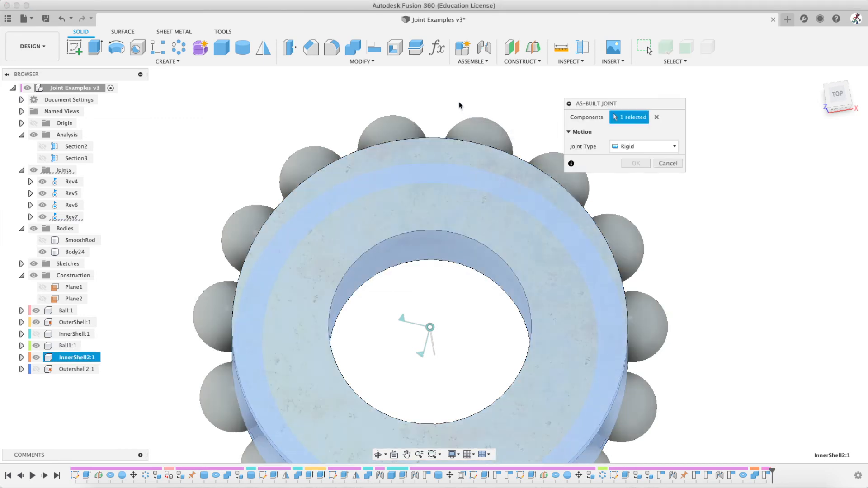
left_click(384, 123)
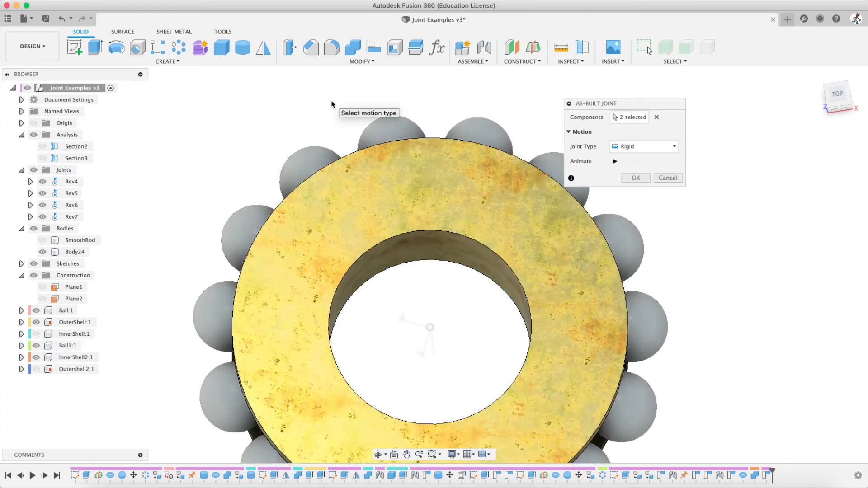
left_click(635, 178)
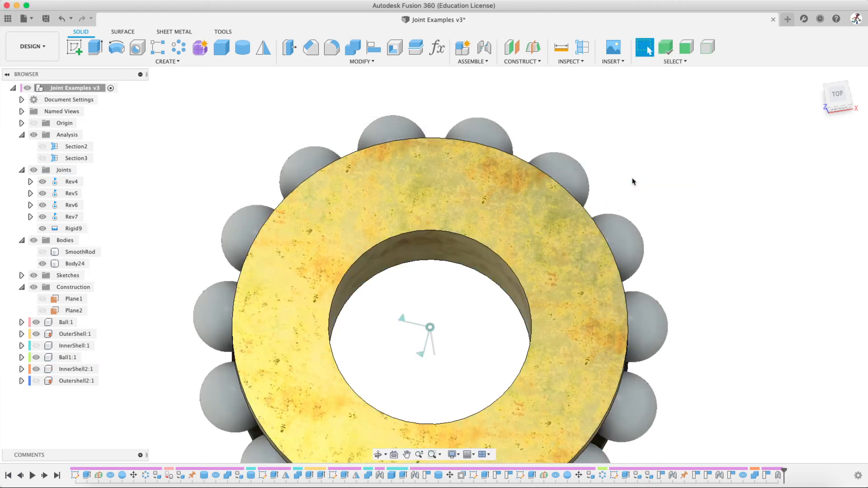
left_click_drag(588, 196, 320, 213)
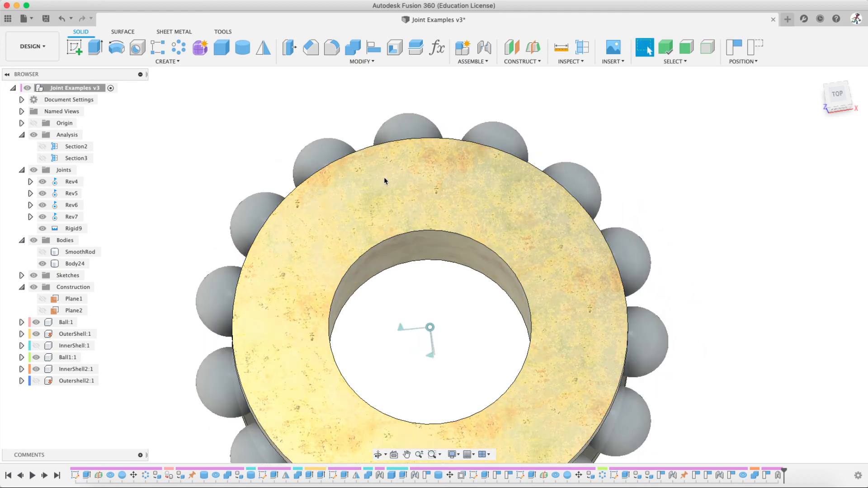
mouse_move(413, 186)
left_mouse_down()
mouse_move(359, 213)
mouse_move(396, 189)
mouse_move(354, 207)
mouse_move(374, 190)
mouse_move(320, 218)
mouse_move(344, 204)
left_mouse_up()
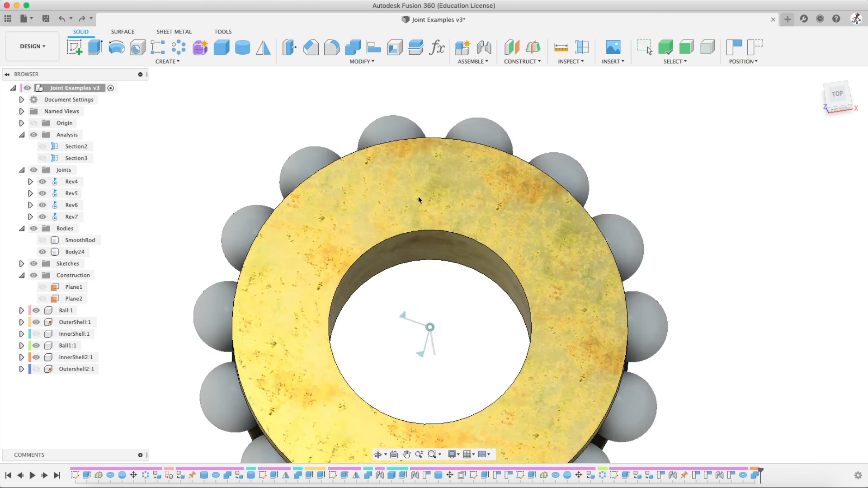
- Capture the moved components' position and fix InnerShell2 to the Ball1 ring with a rigid as-built joint
left_click(413, 166)
key("j")
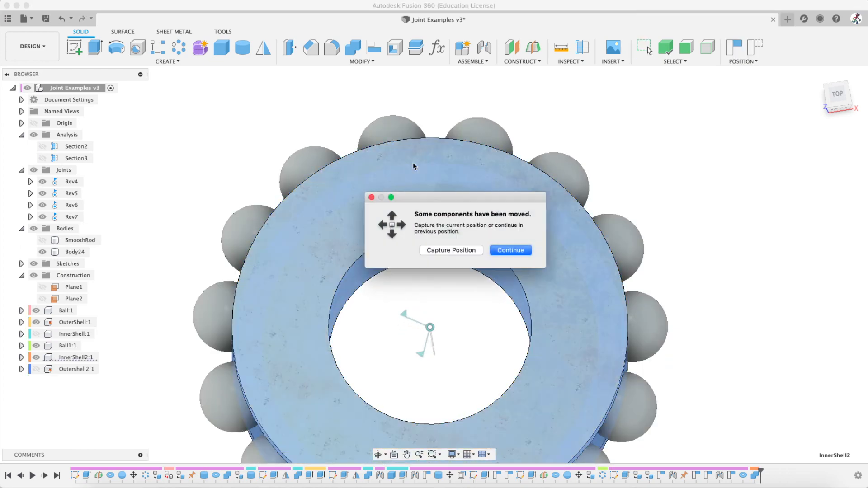
left_click(452, 248)
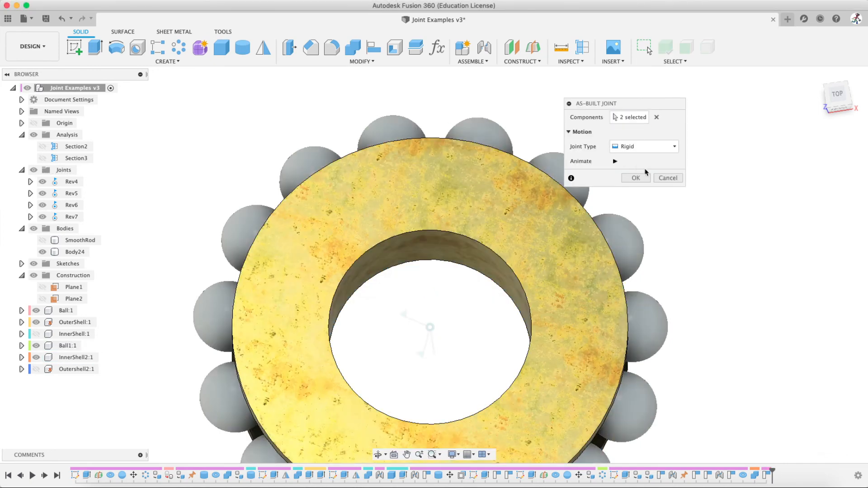
left_click(636, 178)
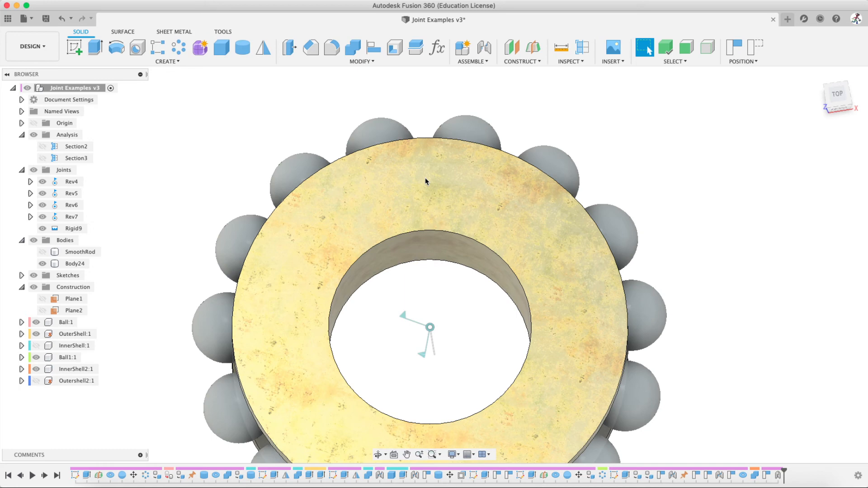
- Capture the bearing's current position, show Outershell2, and inspect the gap between the shells
key("F6")
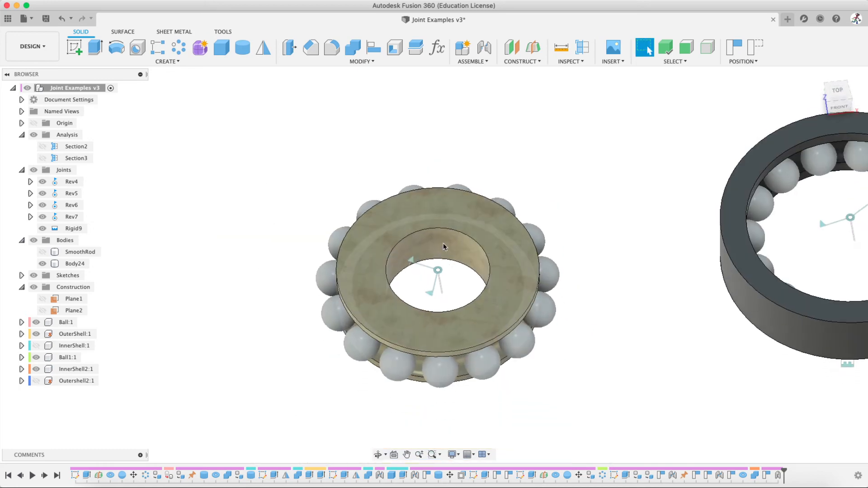
scroll(460, 225, "down", 2)
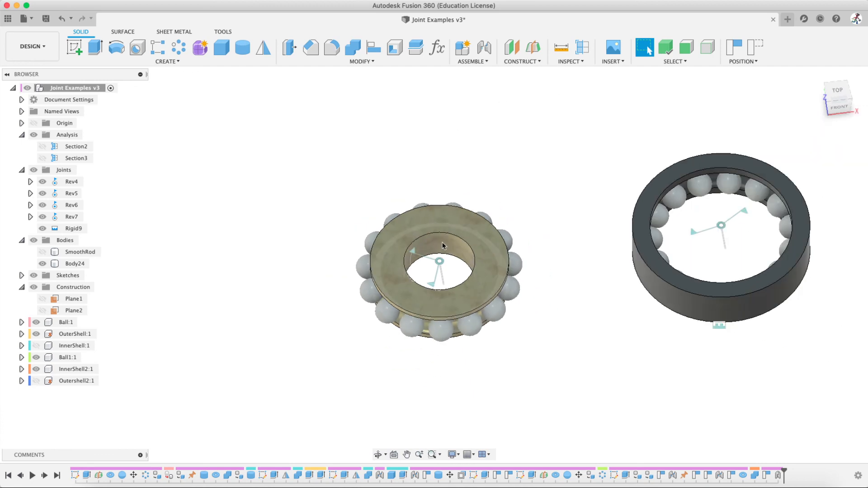
scroll(441, 246, "up", 5)
scroll(441, 246, "up", 1)
left_click(481, 62)
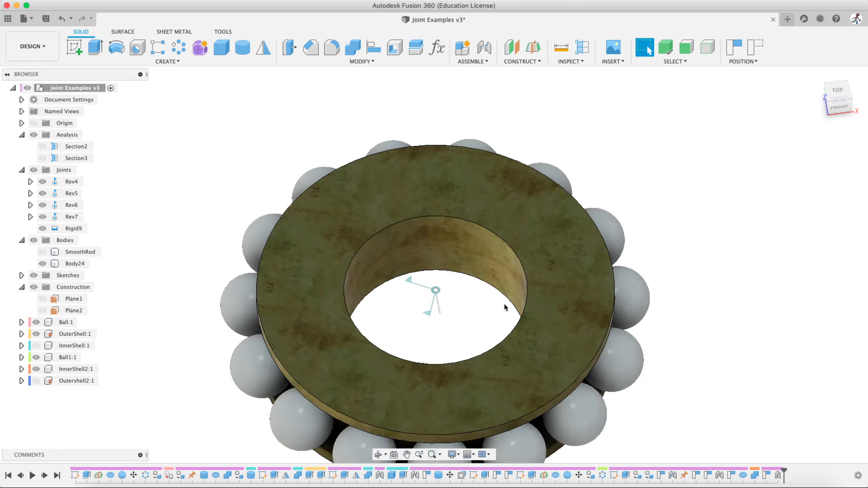
left_click(734, 46)
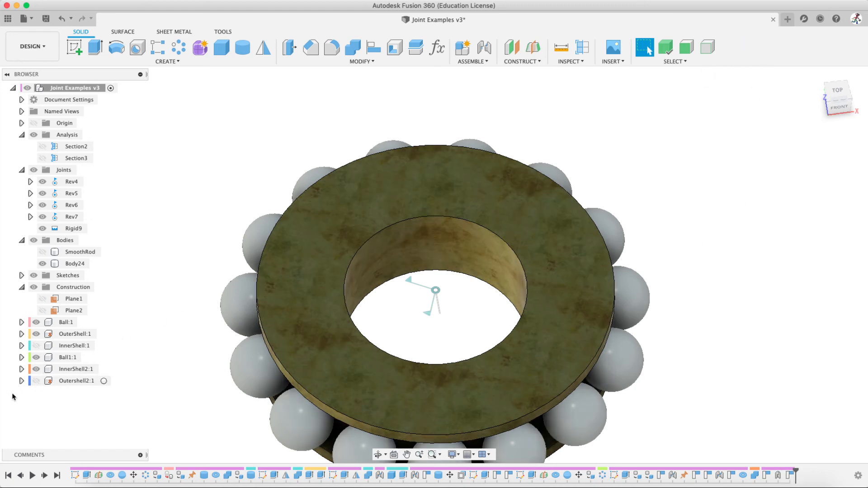
left_click(36, 381)
scroll(407, 240, "down", 3)
middle_click_drag(407, 239, 383, 269, "shift")
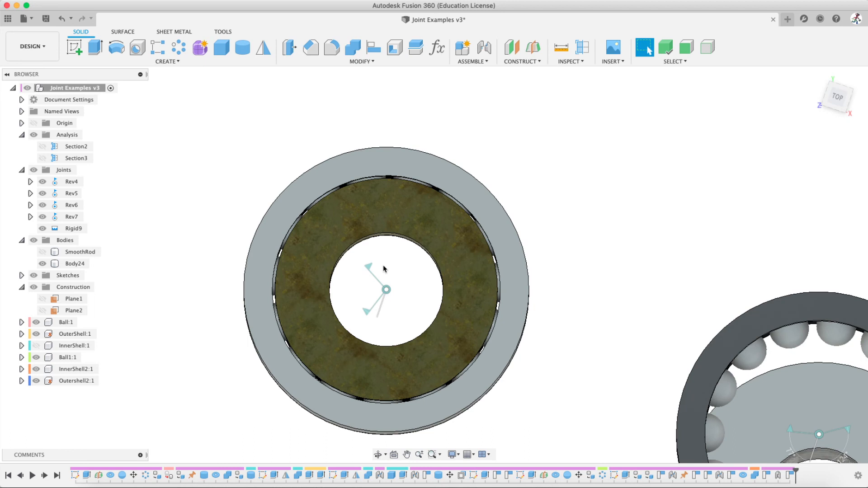
scroll(398, 271, "up", 3)
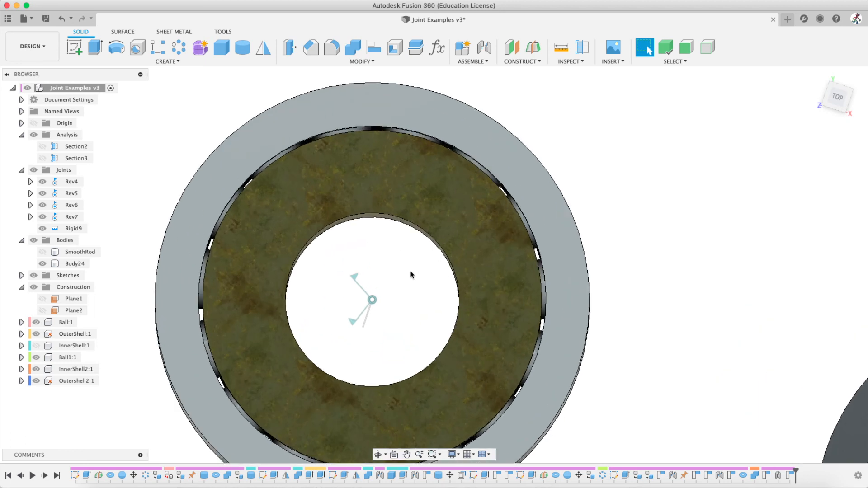
scroll(484, 229, "down", 5)
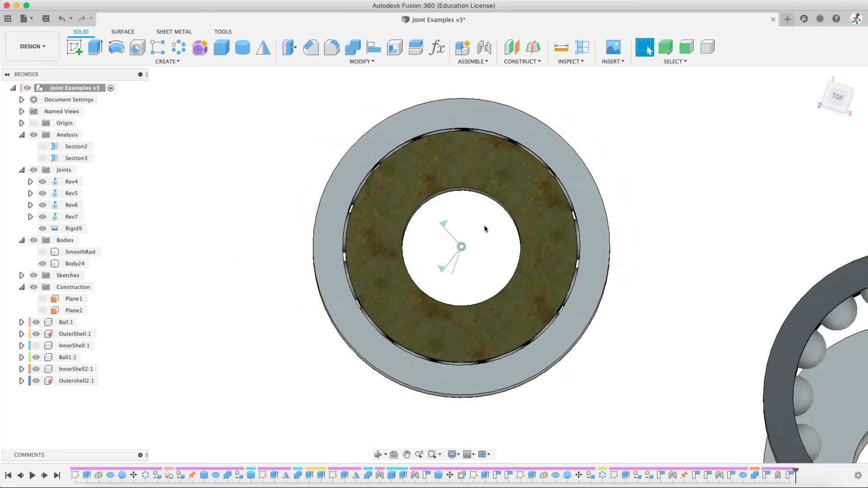
middle_click_drag(484, 229, 649, 50, "shift")
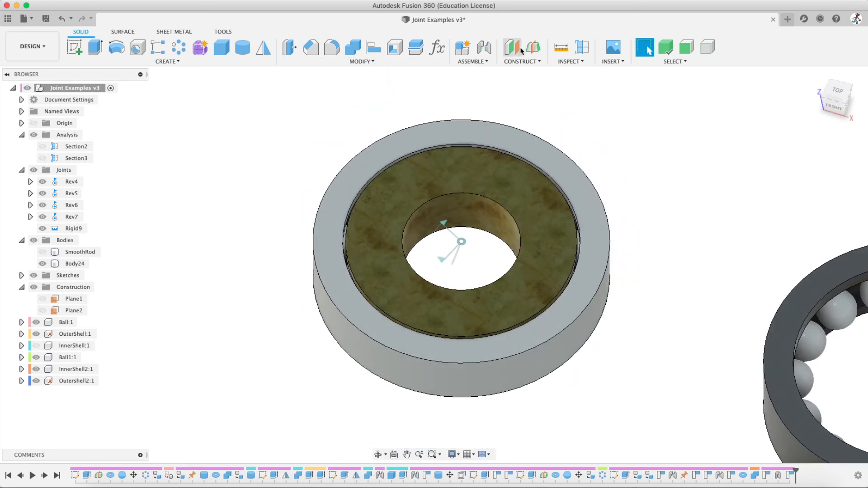
left_click(535, 61)
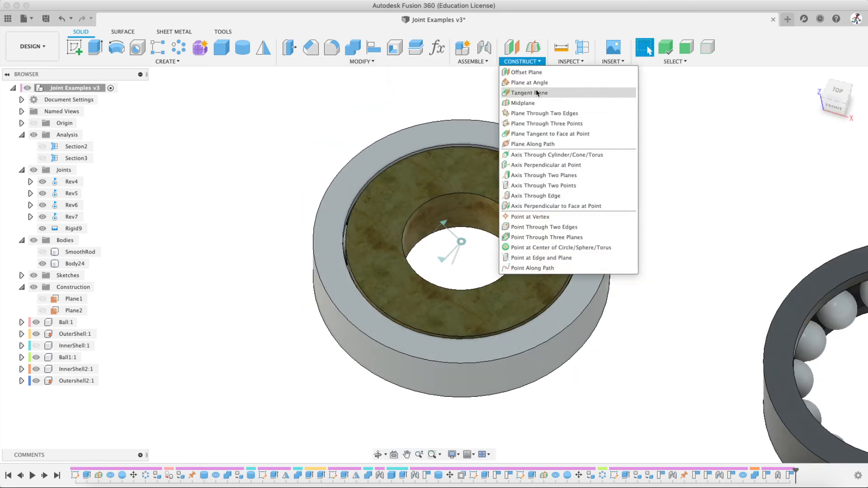
left_click(500, 62)
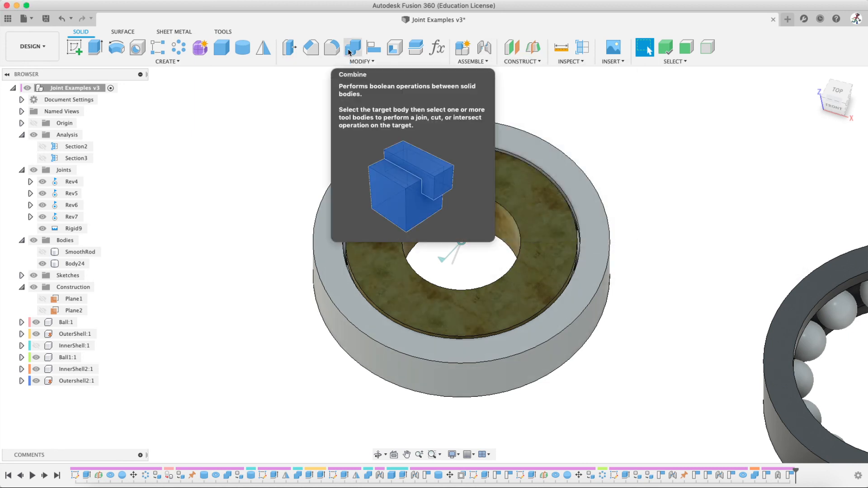
left_click(361, 62)
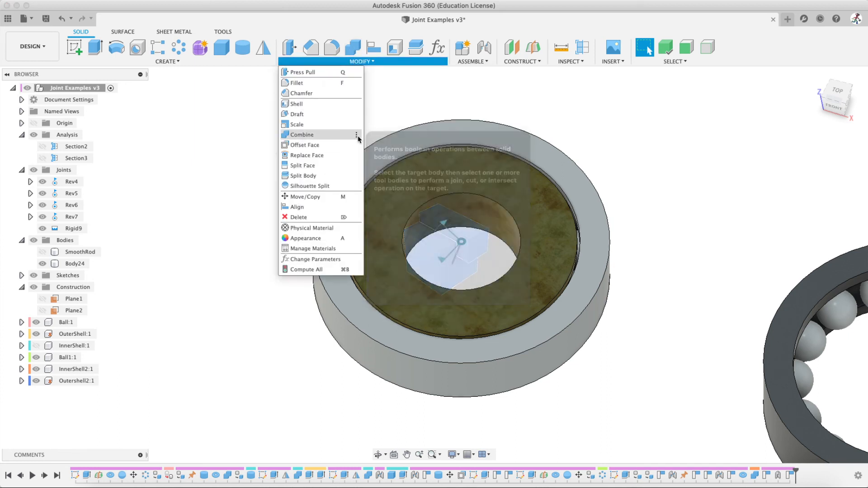
left_click(404, 95)
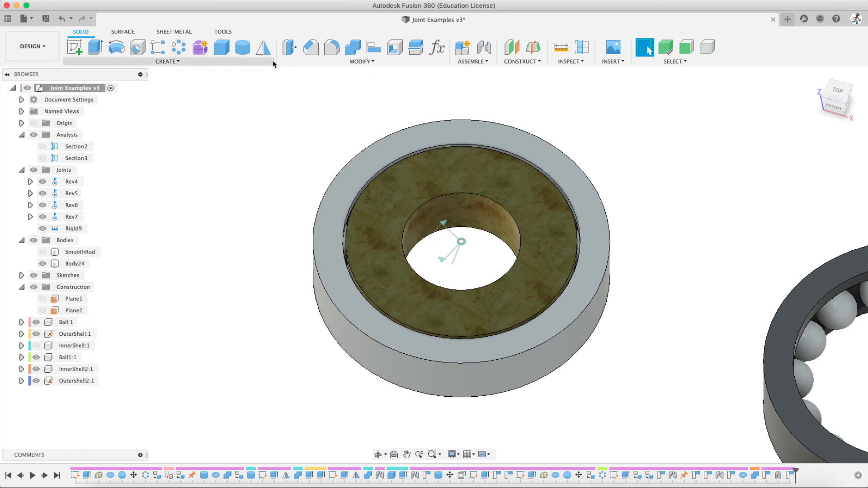
- Sketch a 25 mm diameter circle on the top face of InnerShell2, centred on its bore
scroll(450, 226, "down", 3)
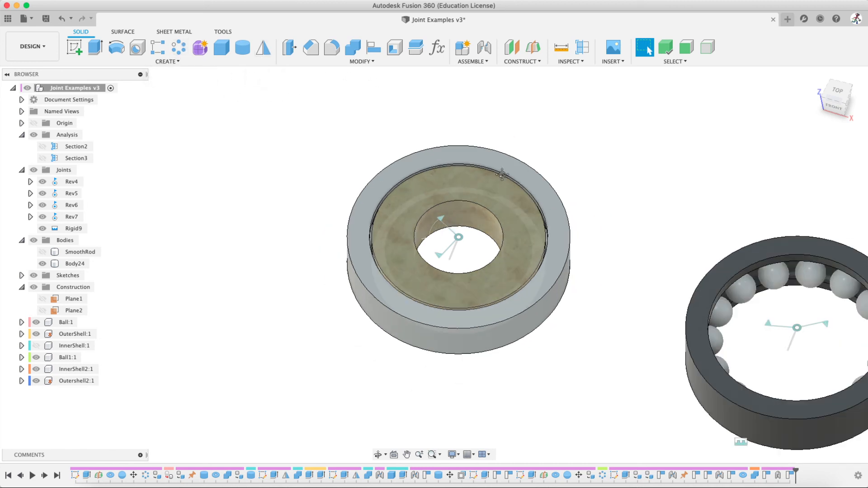
scroll(343, 235, "up", 5)
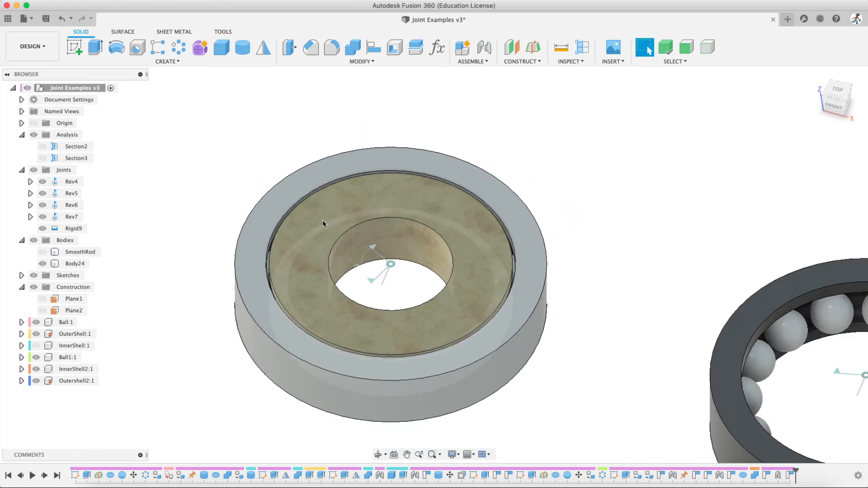
scroll(323, 223, "up", 5)
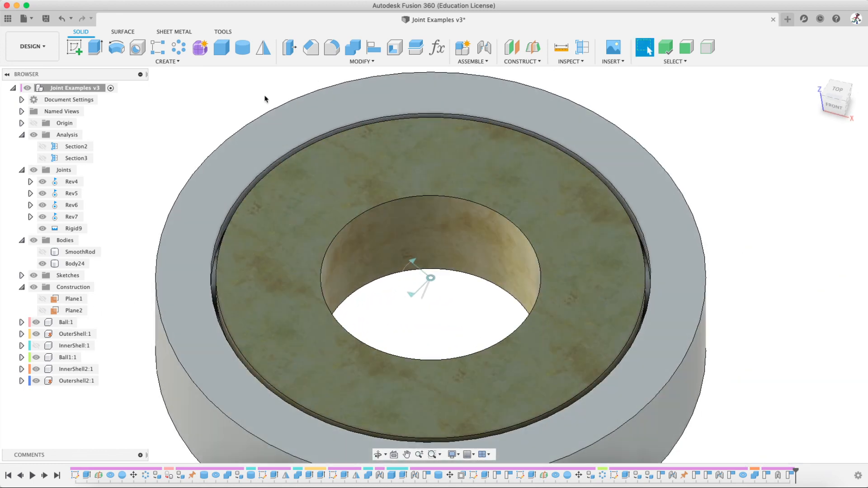
left_click(74, 47)
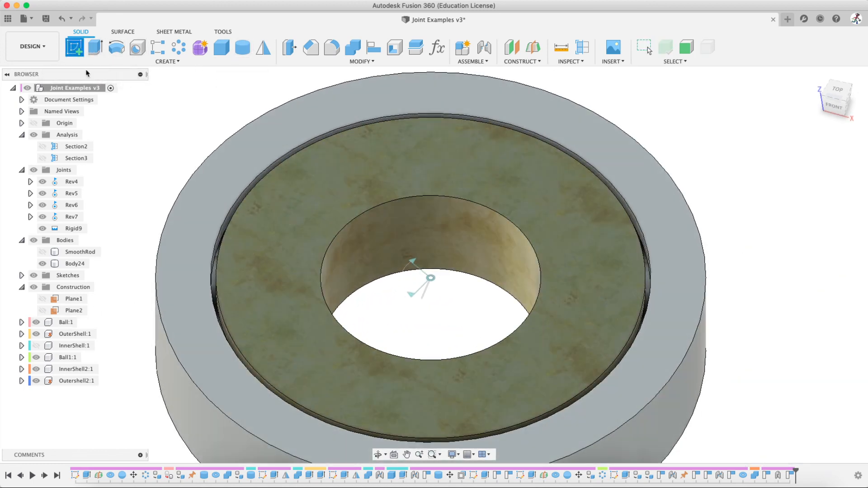
left_click(348, 211)
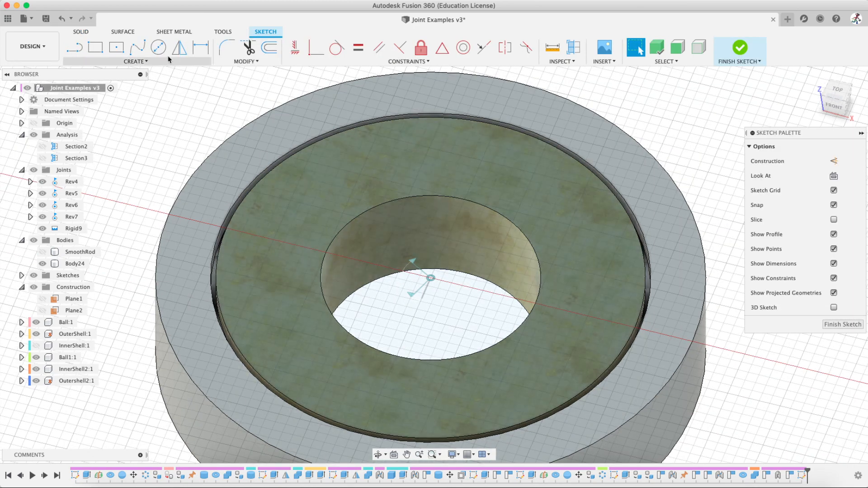
left_click(158, 47)
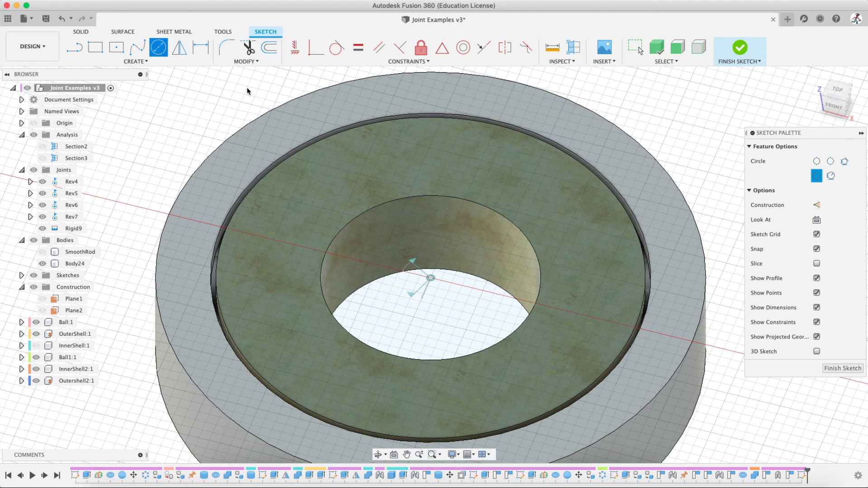
left_click(431, 278)
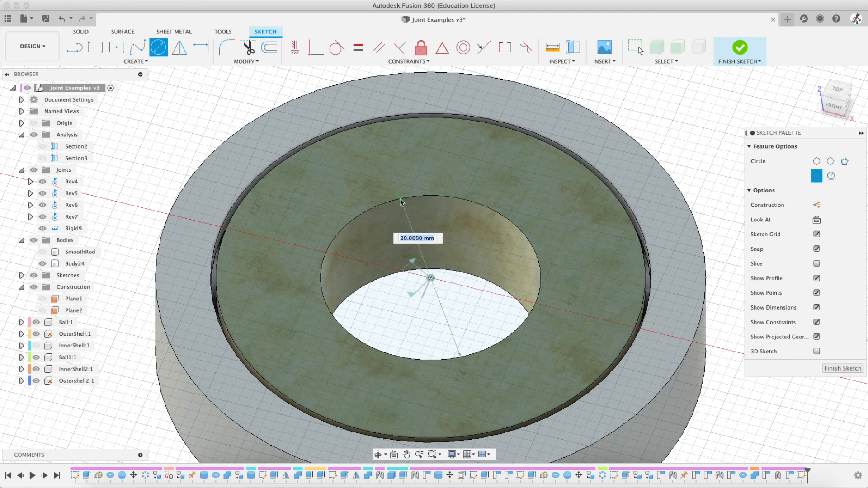
key("Return")
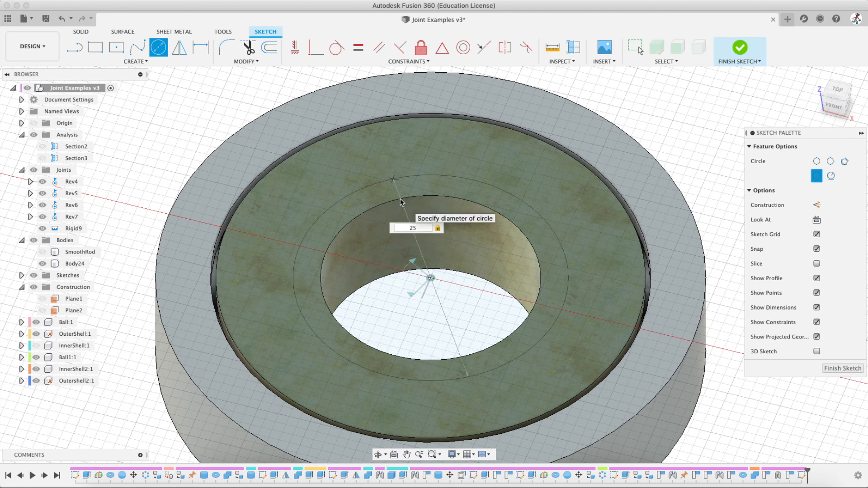
key("Escape")
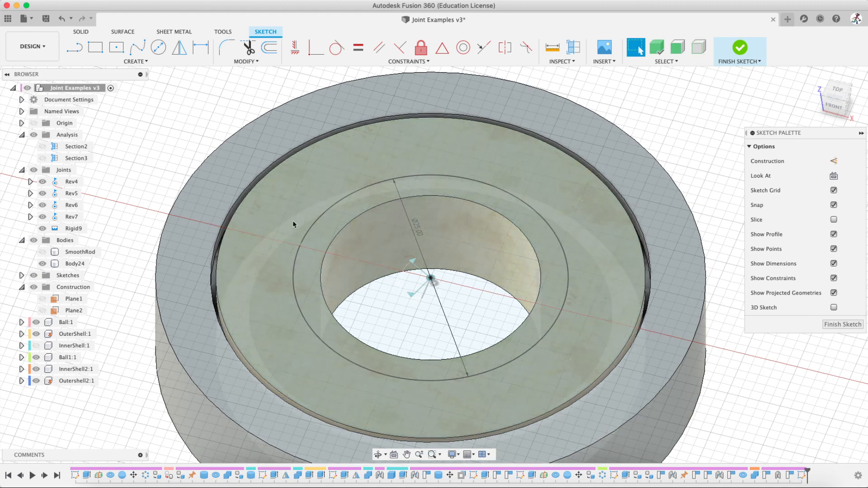
- Extrude the ring between the bore and the 25 mm circle upward by 1 mm as a new body
key("e")
left_click(337, 216)
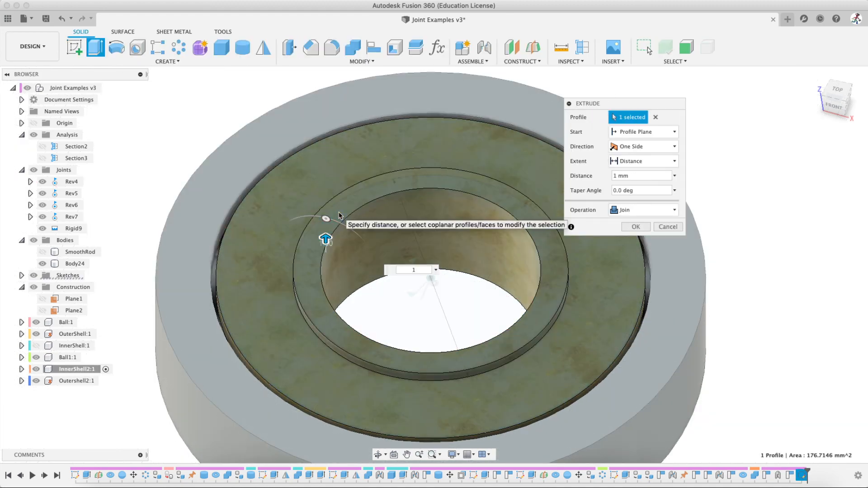
left_click(644, 209)
left_click(639, 255)
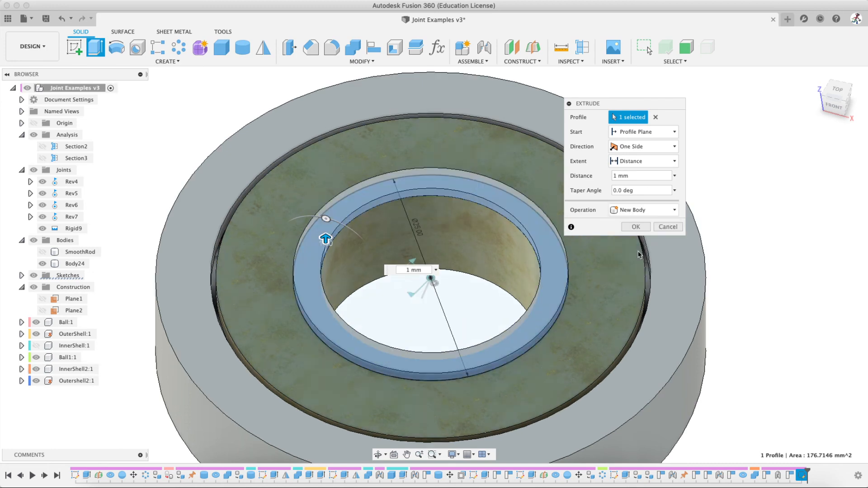
left_click(634, 227)
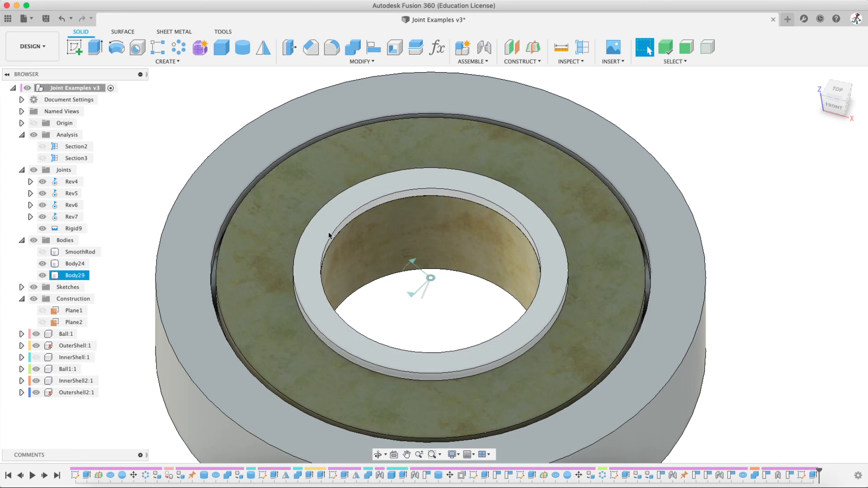
- Mirror the raised ring body across Plane2 as a new body, and hide the plane
left_click(332, 240)
scroll(300, 236, "up", 5)
scroll(301, 257, "down", 8)
middle_click_drag(306, 288, 324, 210)
left_click(42, 322)
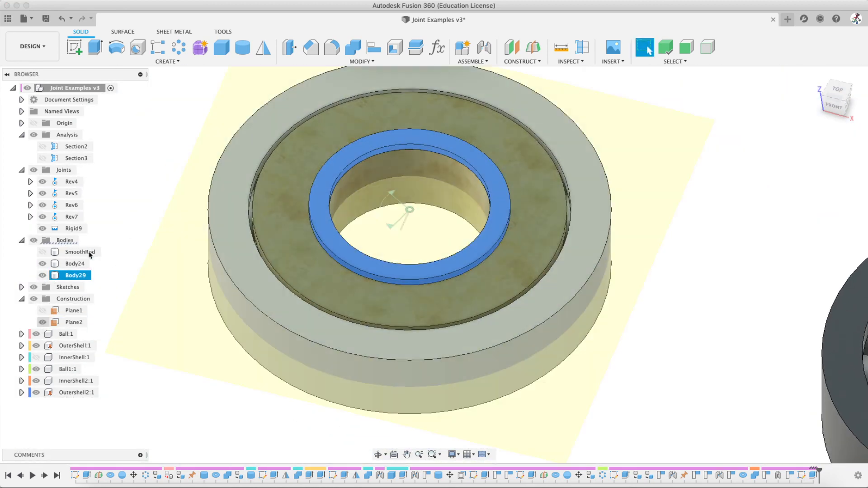
left_click(263, 47)
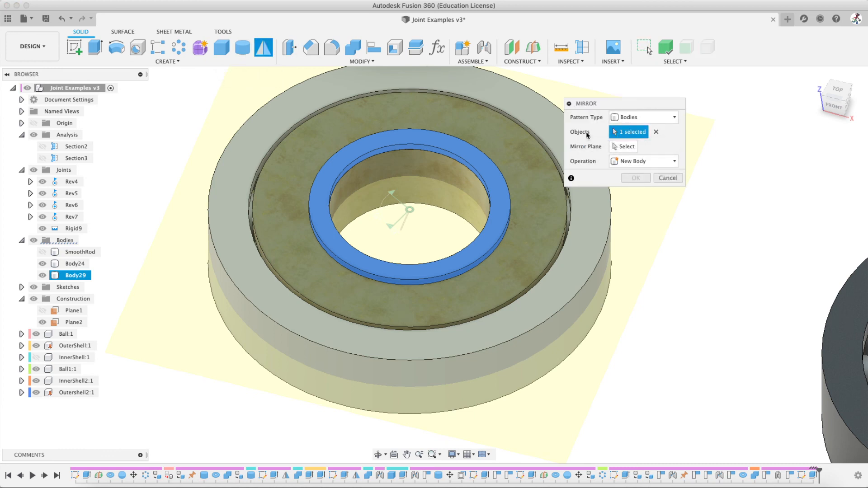
left_click(626, 146)
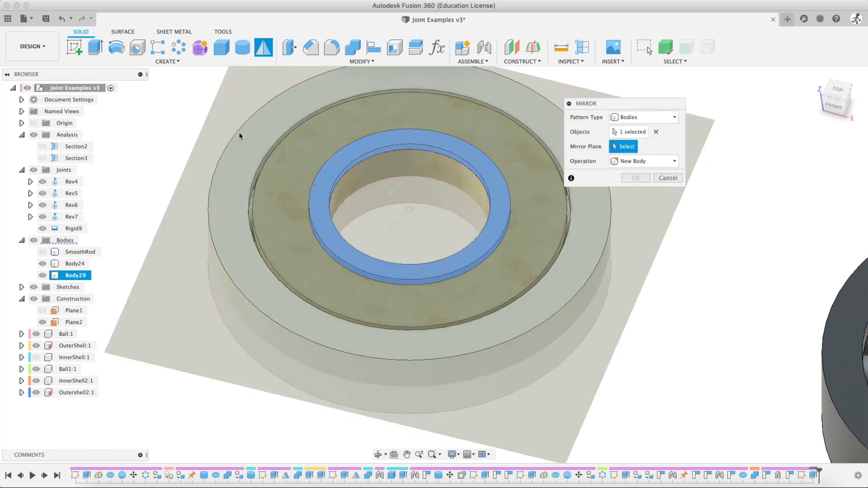
mouse_move(195, 264)
middle_mouse_down("shift")
mouse_move(201, 207)
mouse_move(184, 253)
middle_mouse_up("shift")
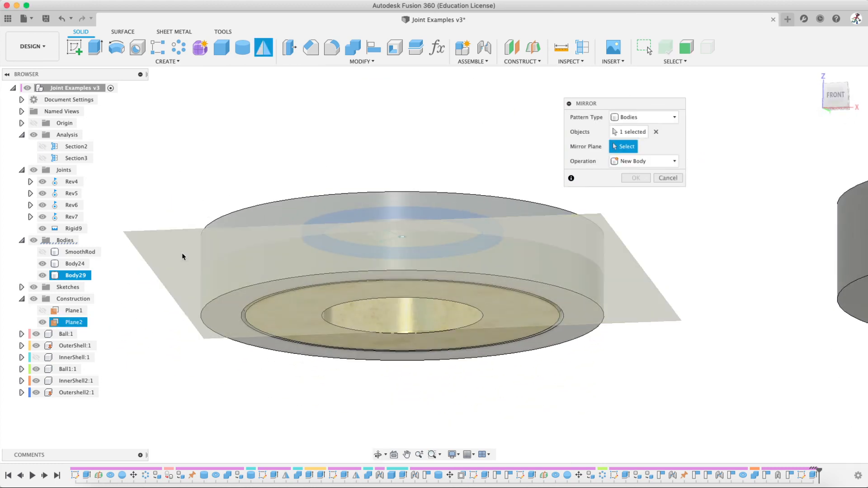
left_click(182, 253)
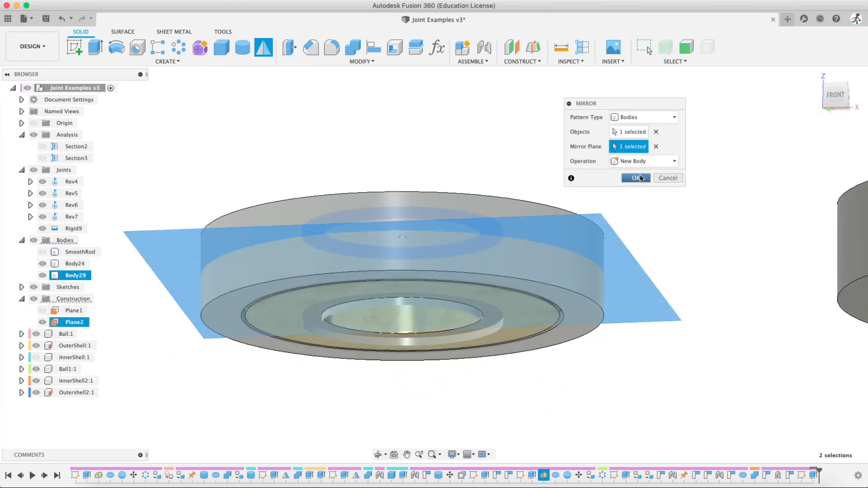
left_click(635, 178)
left_click(39, 334)
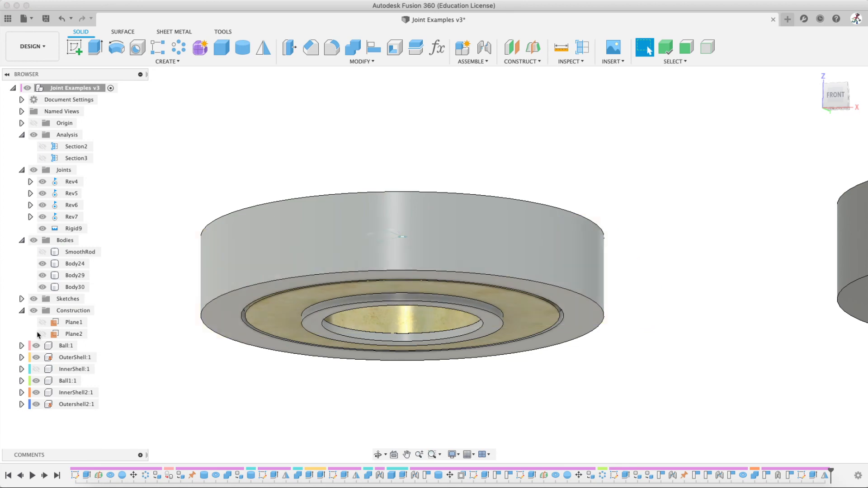
- Combine the InnerShell2 body with the two raised ring bodies on its faces using the Join operation
left_click(353, 47)
left_click(316, 319)
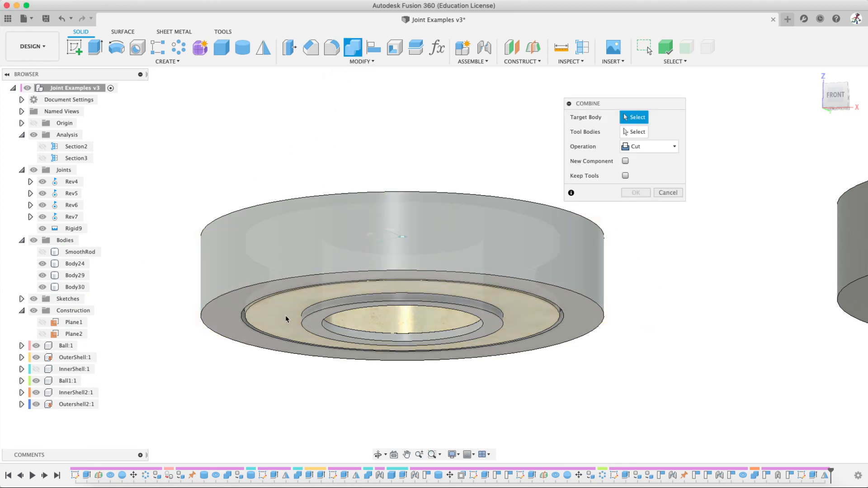
left_click(330, 319)
middle_click_drag(363, 141, 365, 218, "shift")
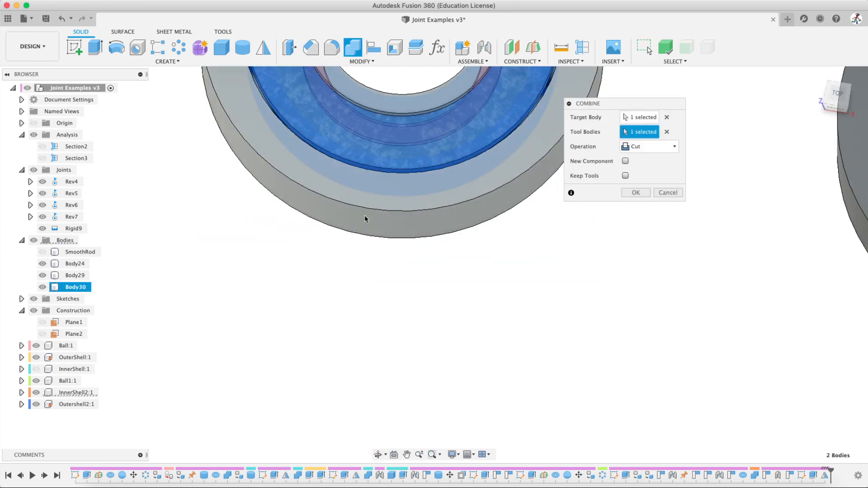
left_click(362, 97)
middle_click_drag(382, 131, 406, 306)
left_click(651, 147)
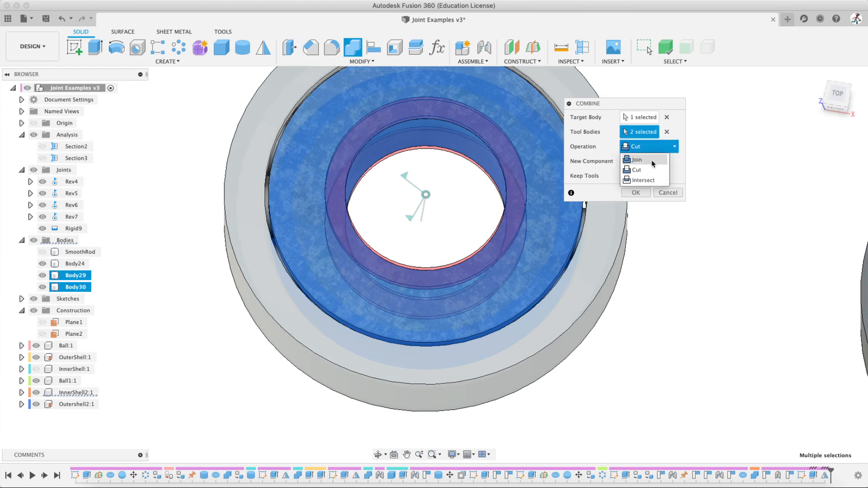
left_click(642, 158)
left_click(636, 193)
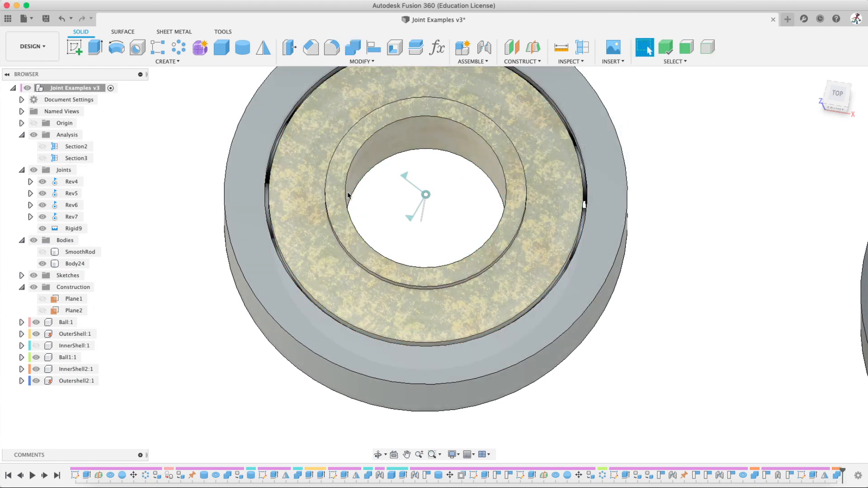
- Hide all of the assembly's joints from the model view
scroll(347, 193, "down", 4)
scroll(348, 193, "up", 6)
middle_click_drag(365, 177, 312, 200)
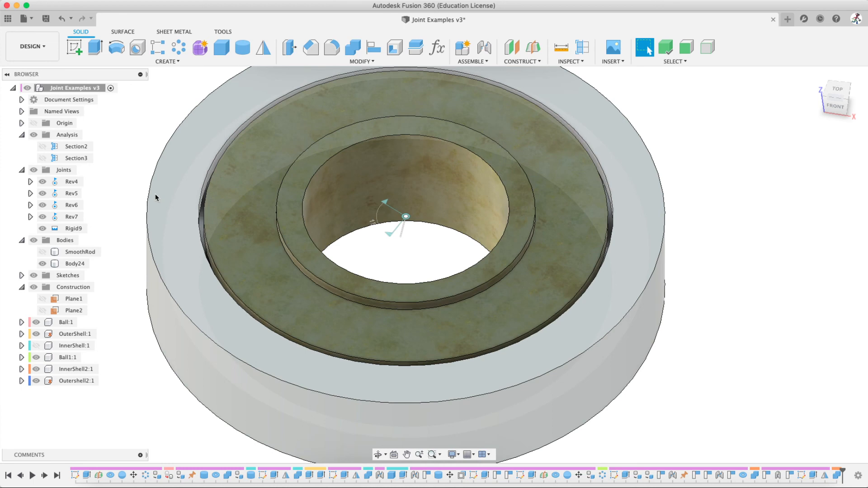
left_click(34, 172)
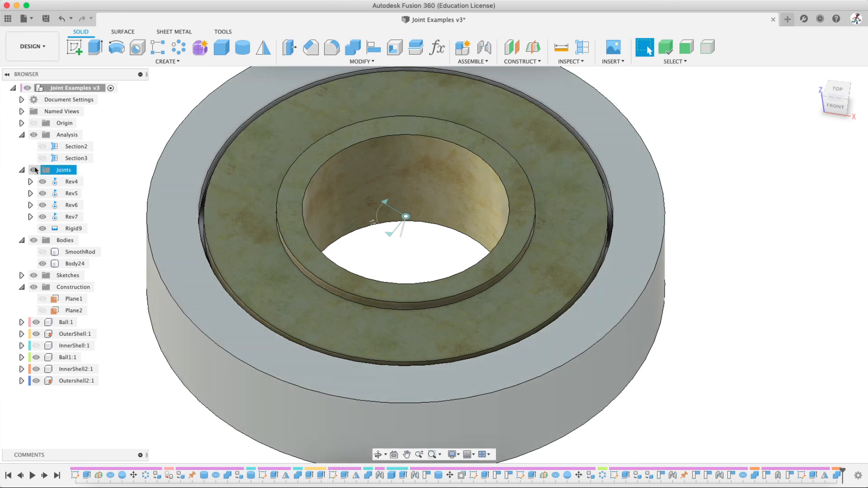
left_click(34, 170)
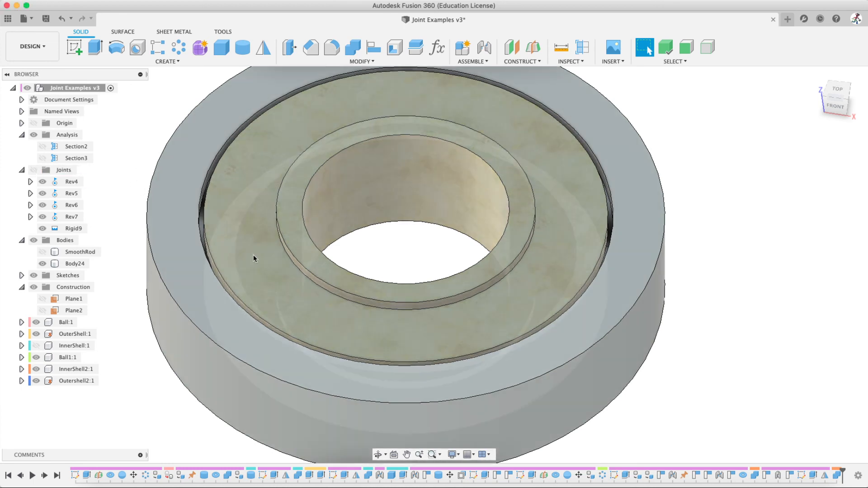
- Collapse the Construction, Joints, Bodies and Analysis folders in the model tree
scroll(261, 266, "down", 3)
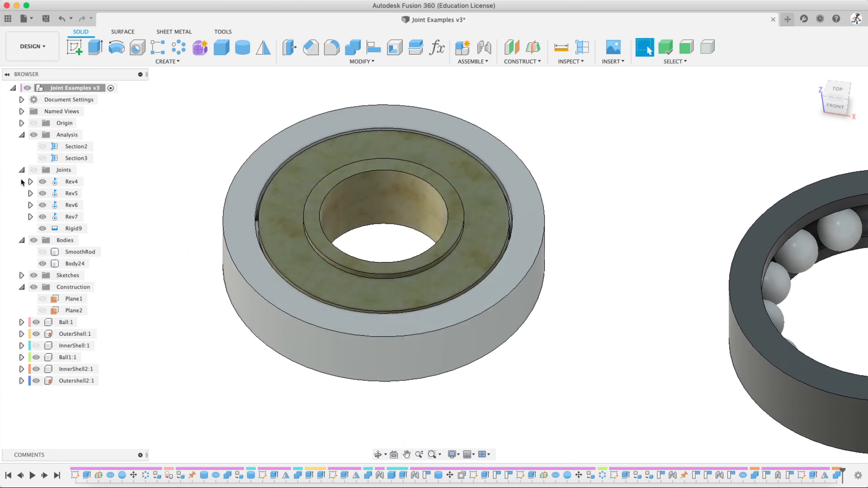
left_click(21, 288)
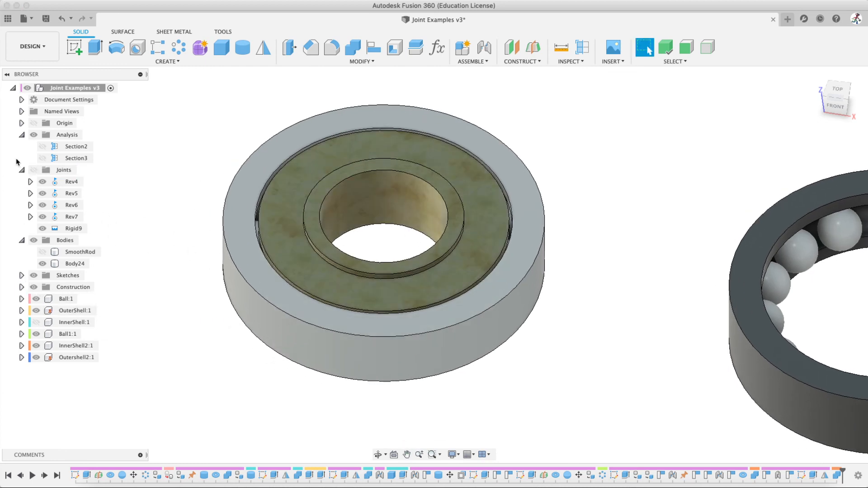
left_click(21, 170)
left_click(21, 181)
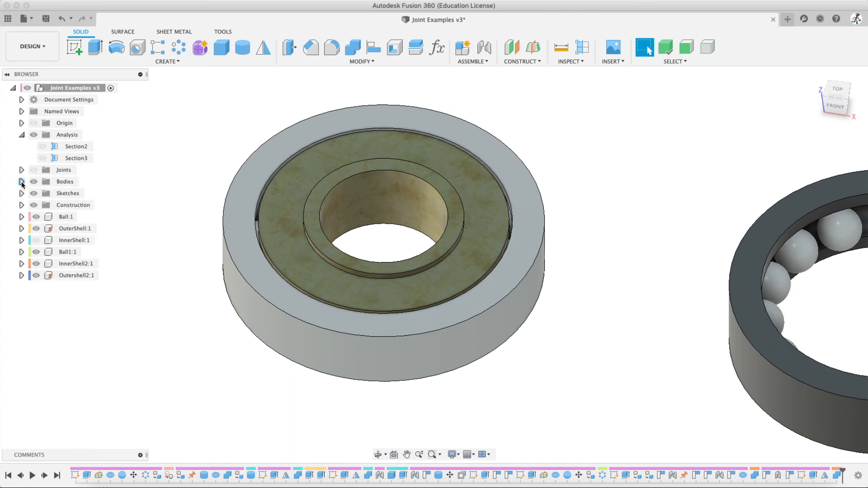
left_click(22, 135)
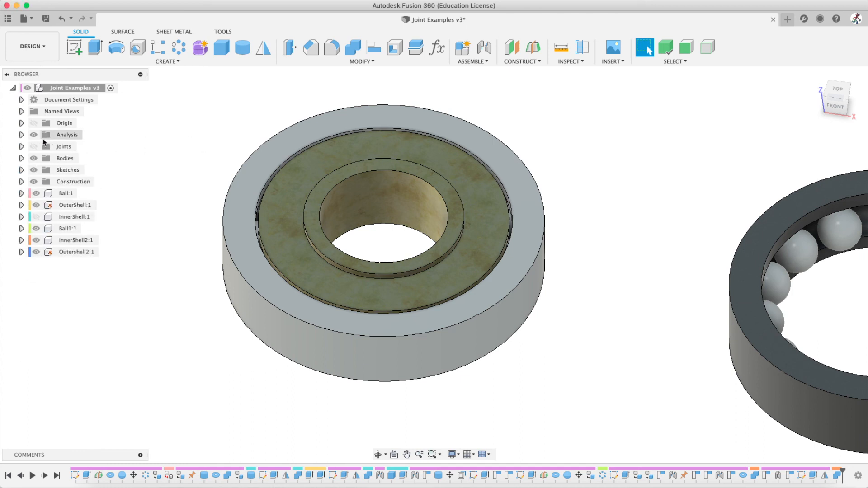
- Briefly display the Section2 analysis to inspect the bearing's interior, and hide it again
left_click(21, 135)
left_click(42, 146)
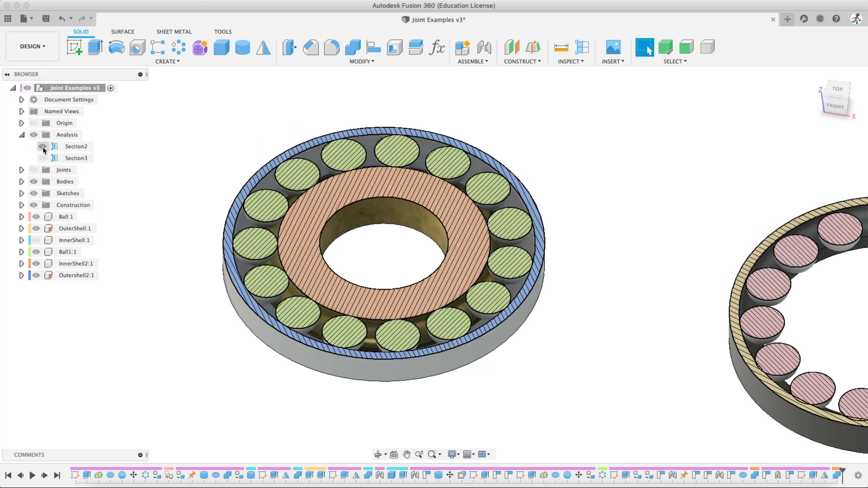
left_click(43, 147)
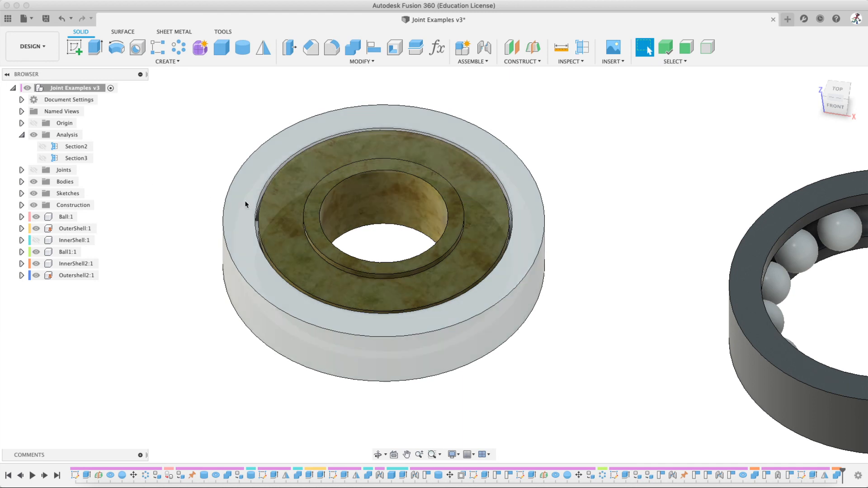
- Show the InnerShell component and turn the inner shells of both bearings to test their rotation
left_click_drag(270, 189, 293, 237)
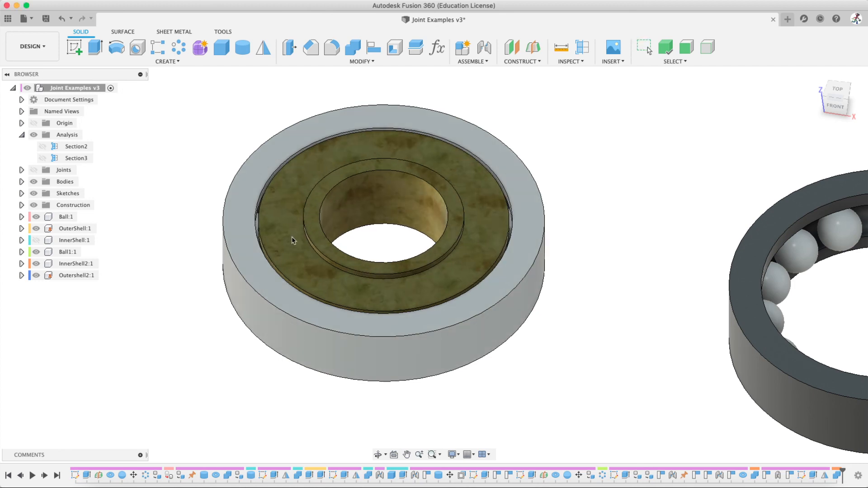
left_click(37, 240)
middle_click_drag(465, 168, 244, 176)
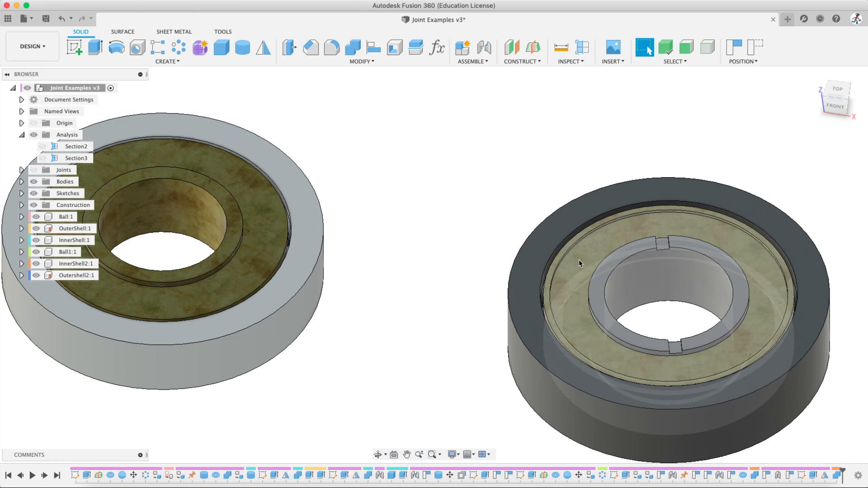
middle_click_drag(581, 264, 564, 297, "shift")
mouse_move(575, 261)
left_mouse_down()
mouse_move(565, 301)
mouse_move(581, 271)
left_mouse_up()
mouse_move(256, 219)
left_mouse_down()
mouse_move(256, 231)
mouse_move(263, 217)
left_mouse_up()
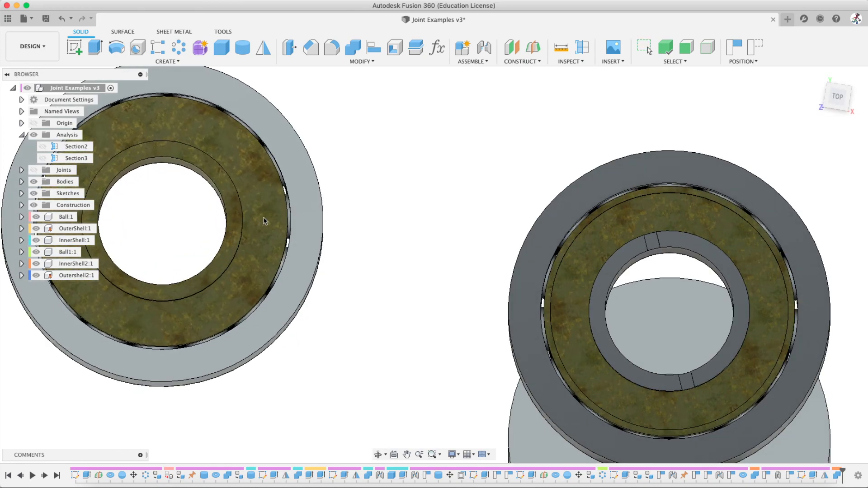
scroll(406, 266, "down", 5)
middle_click_drag(414, 292, 504, 333)
scroll(377, 303, "up", 3)
middle_click_drag(378, 306, 379, 280, "shift")
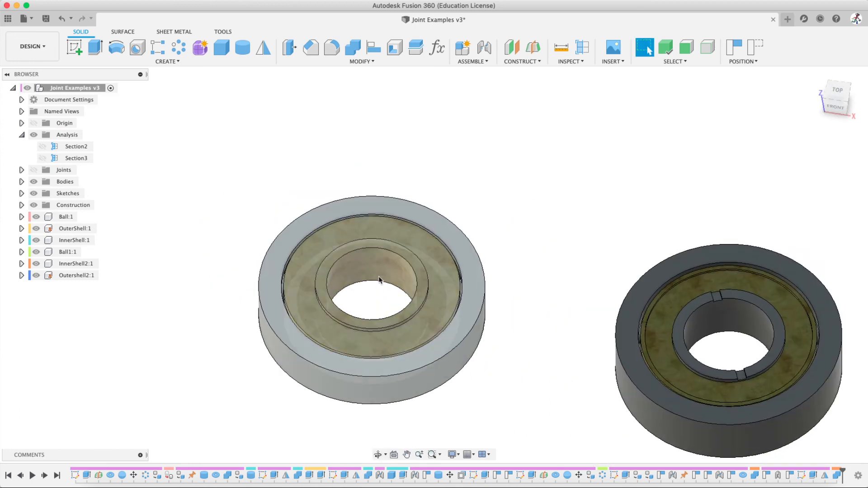